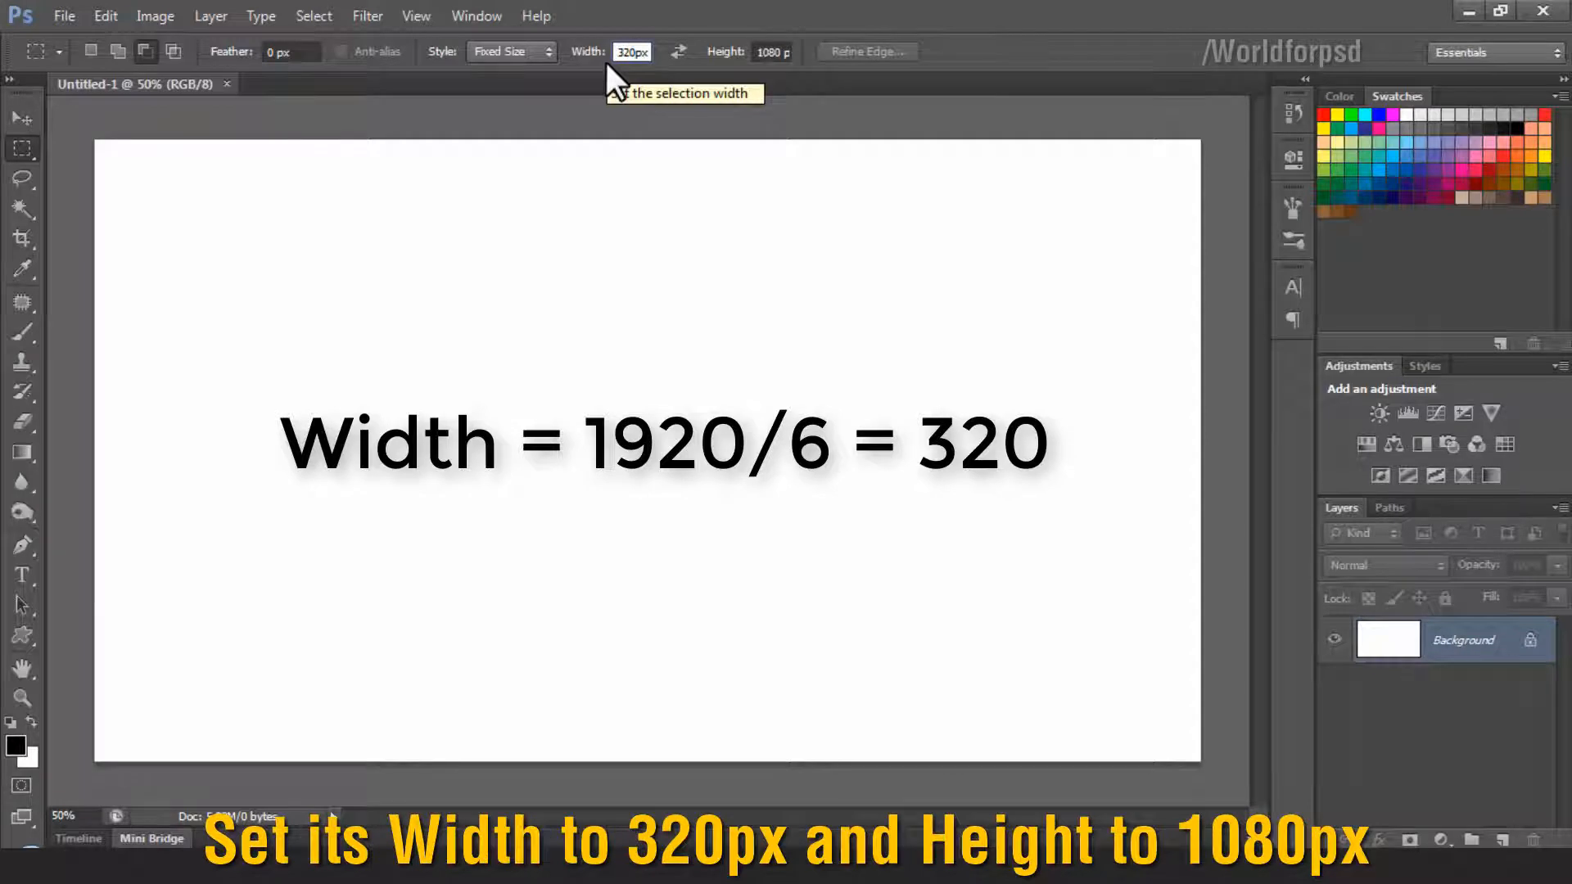
- On a new layer, place a fixed-size 320 × 1080 px rectangular selection near the canvas's left edge and fill it with black
key(Return)
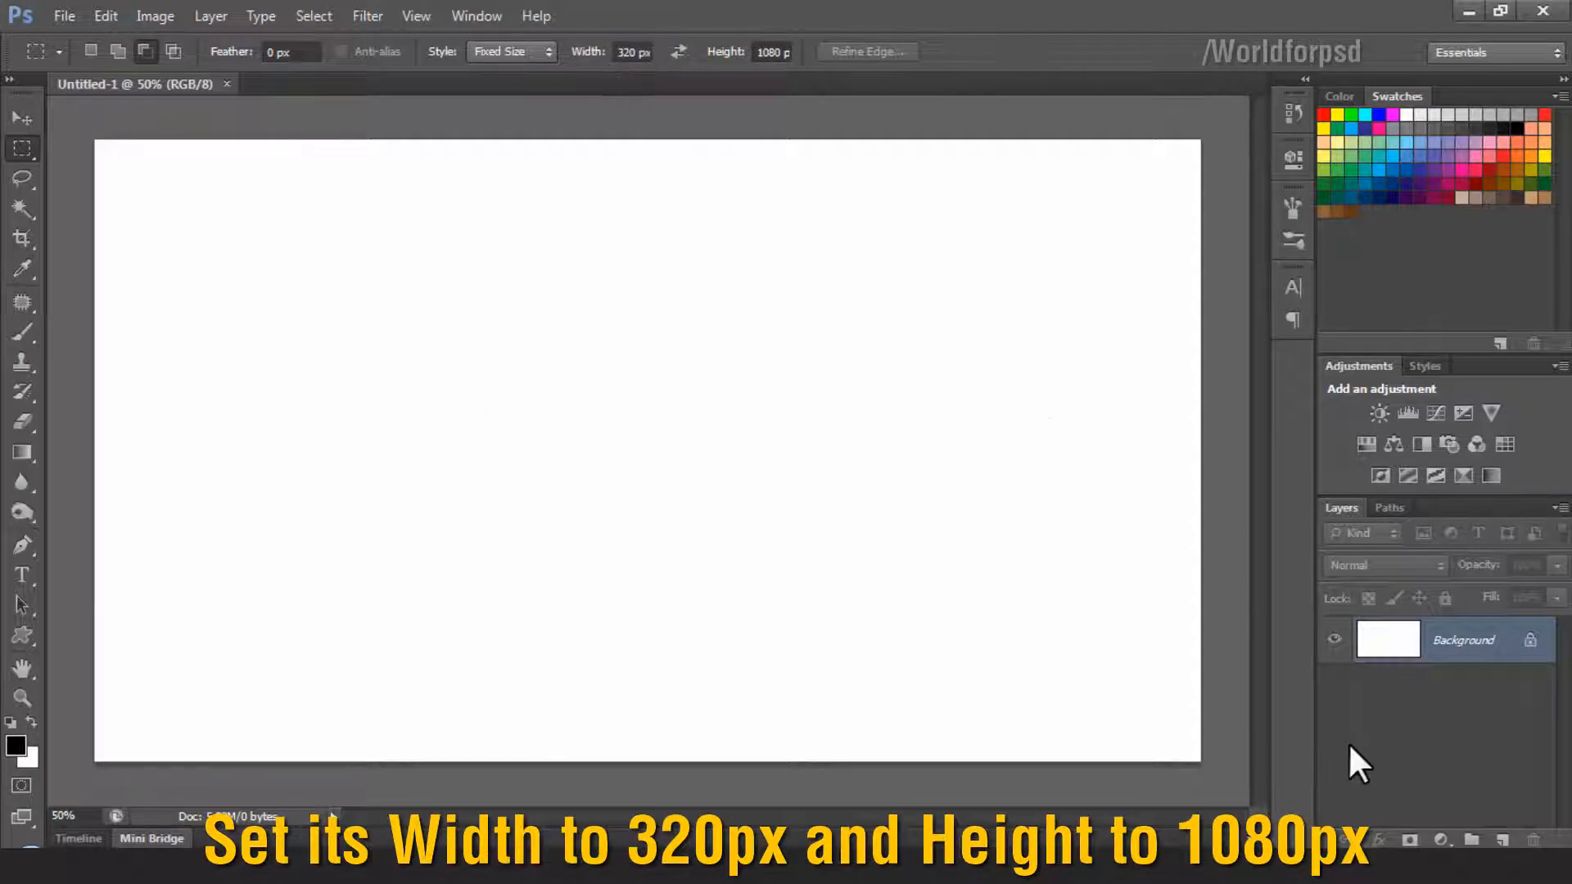
click(1501, 839)
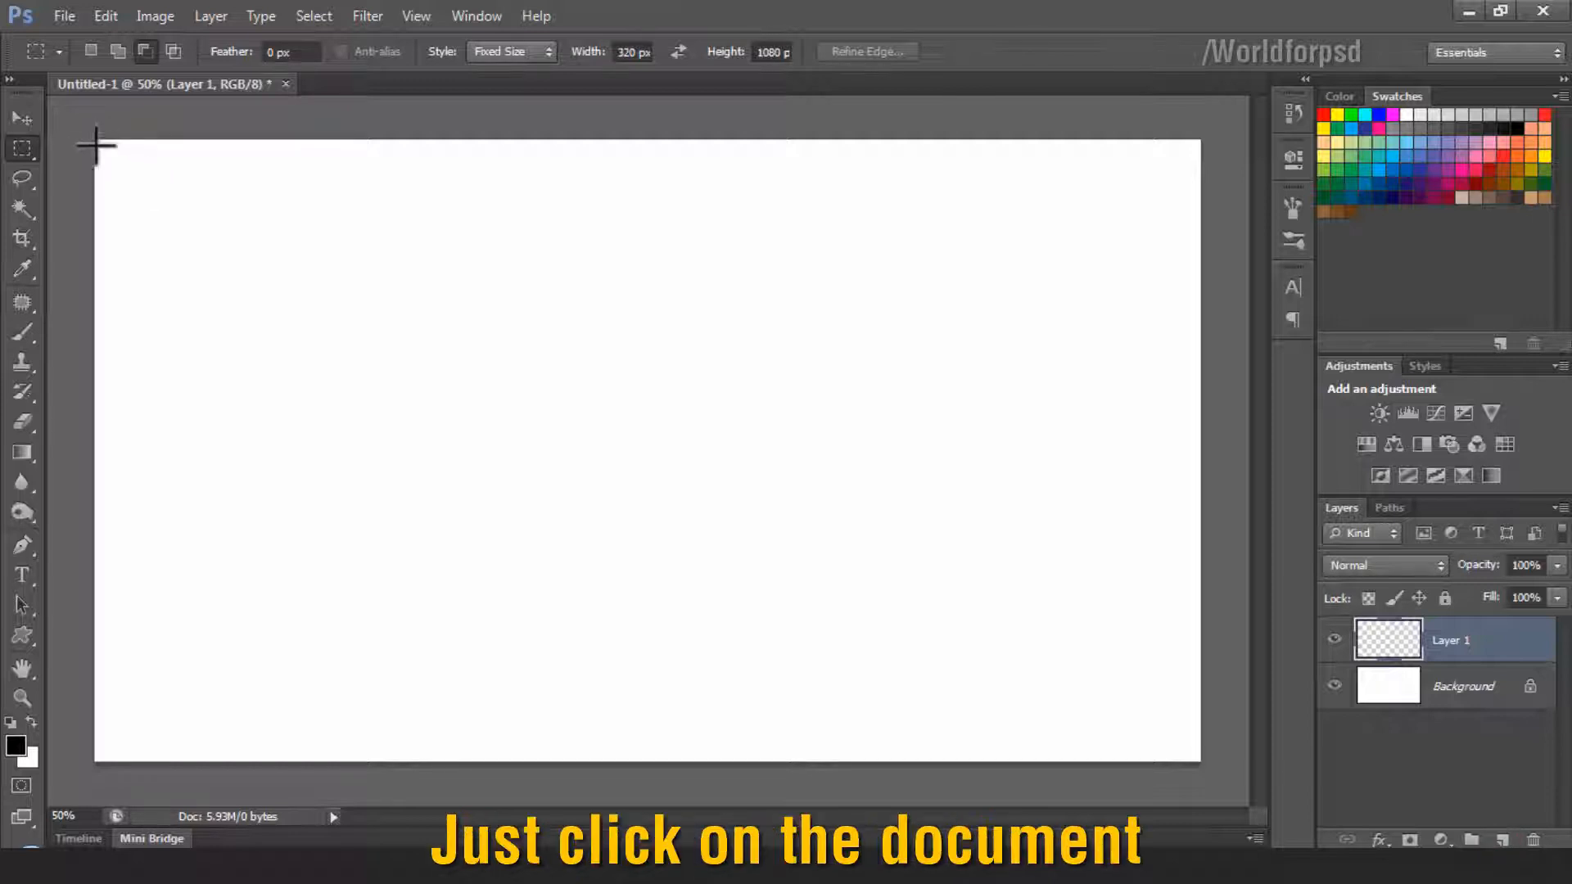
click(130, 178)
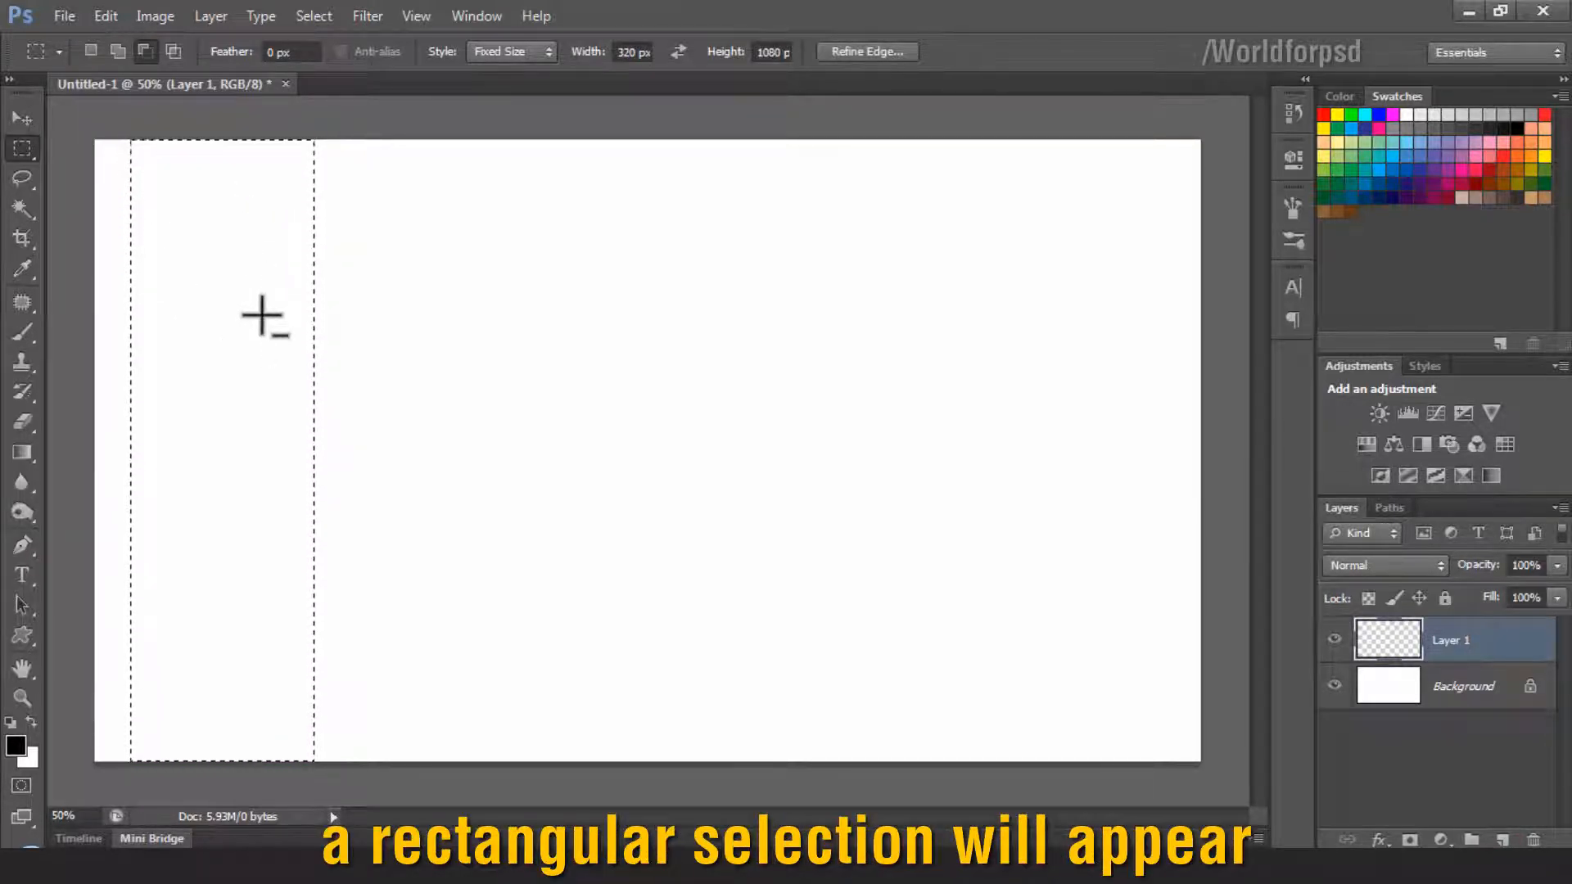
key(alt+BackSpace)
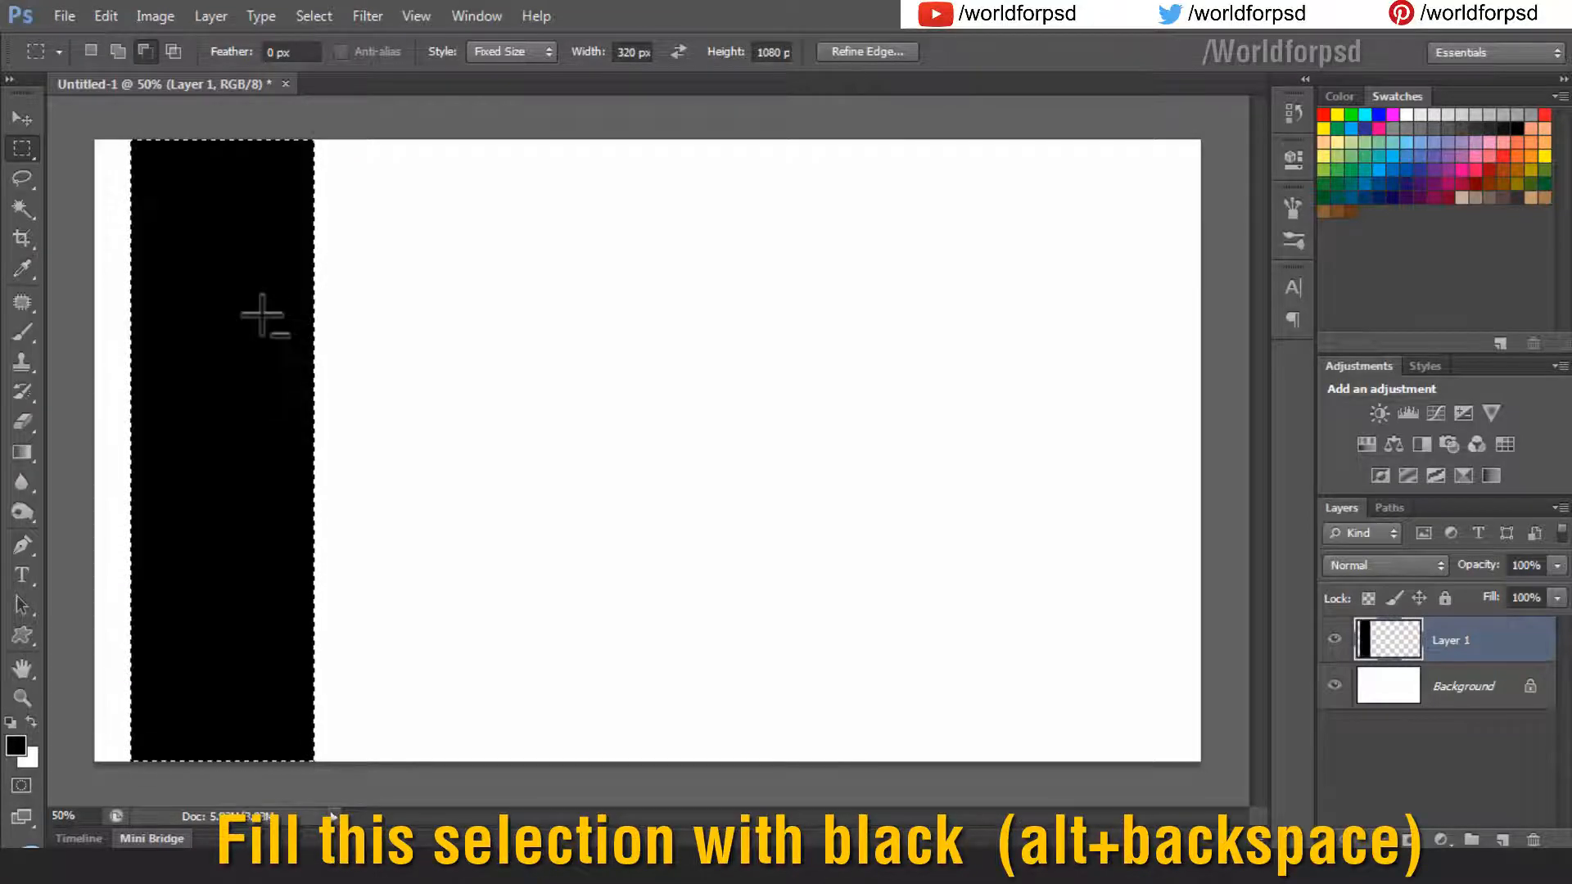
- Deselect and move the black strip flush against the canvas's left edge
click(317, 23)
click(337, 63)
key(v)
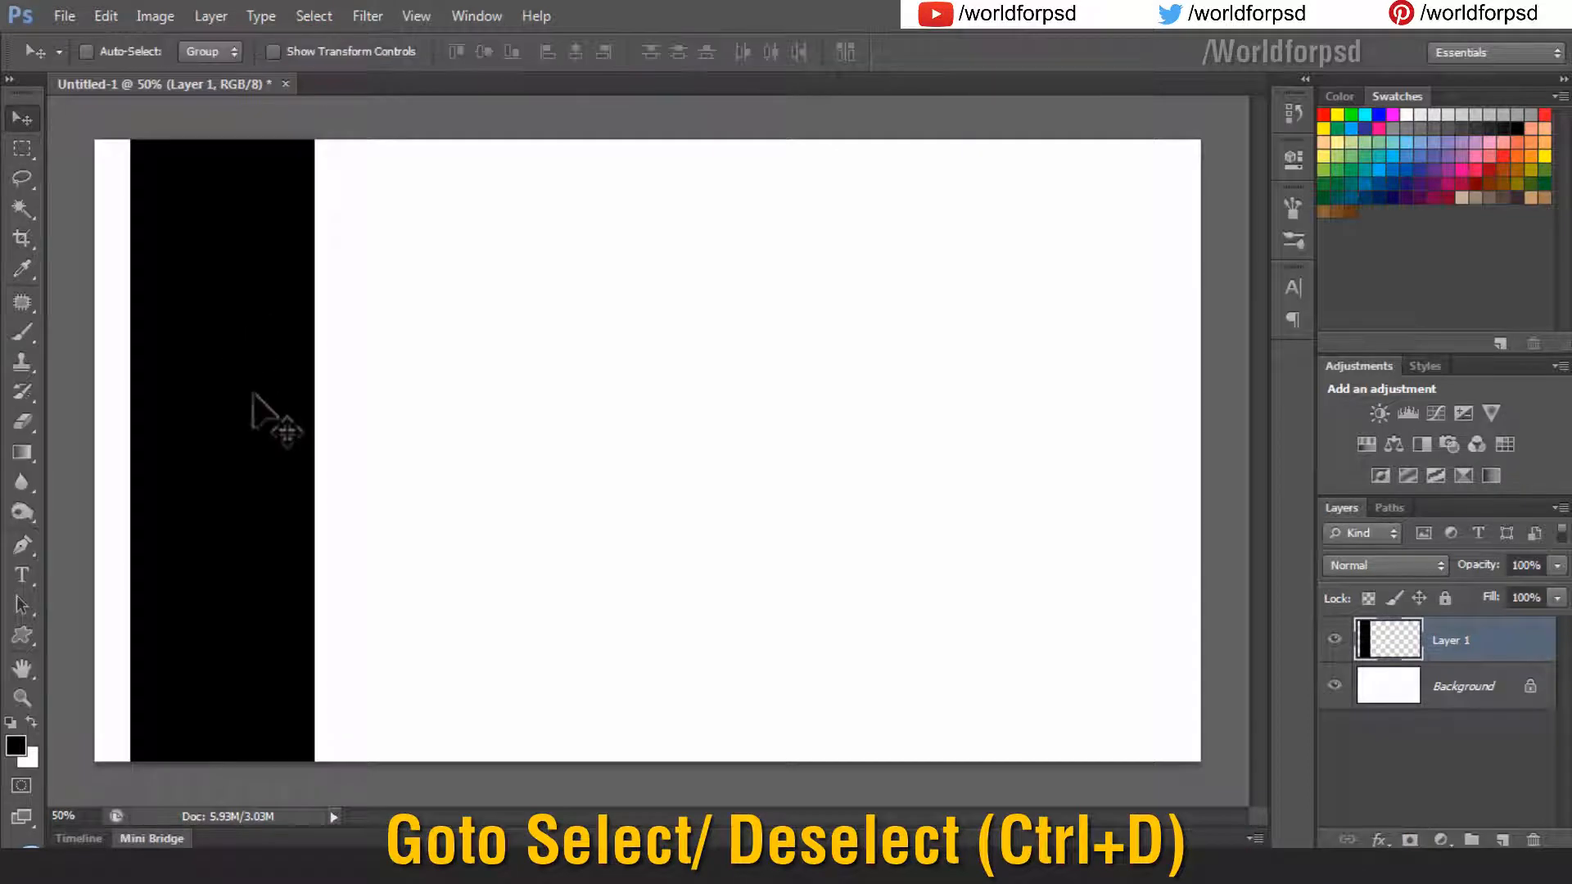
drag(264, 401, 218, 388)
- Set the opacity of the black strip's layer, Layer 1, to 20%
click(1560, 566)
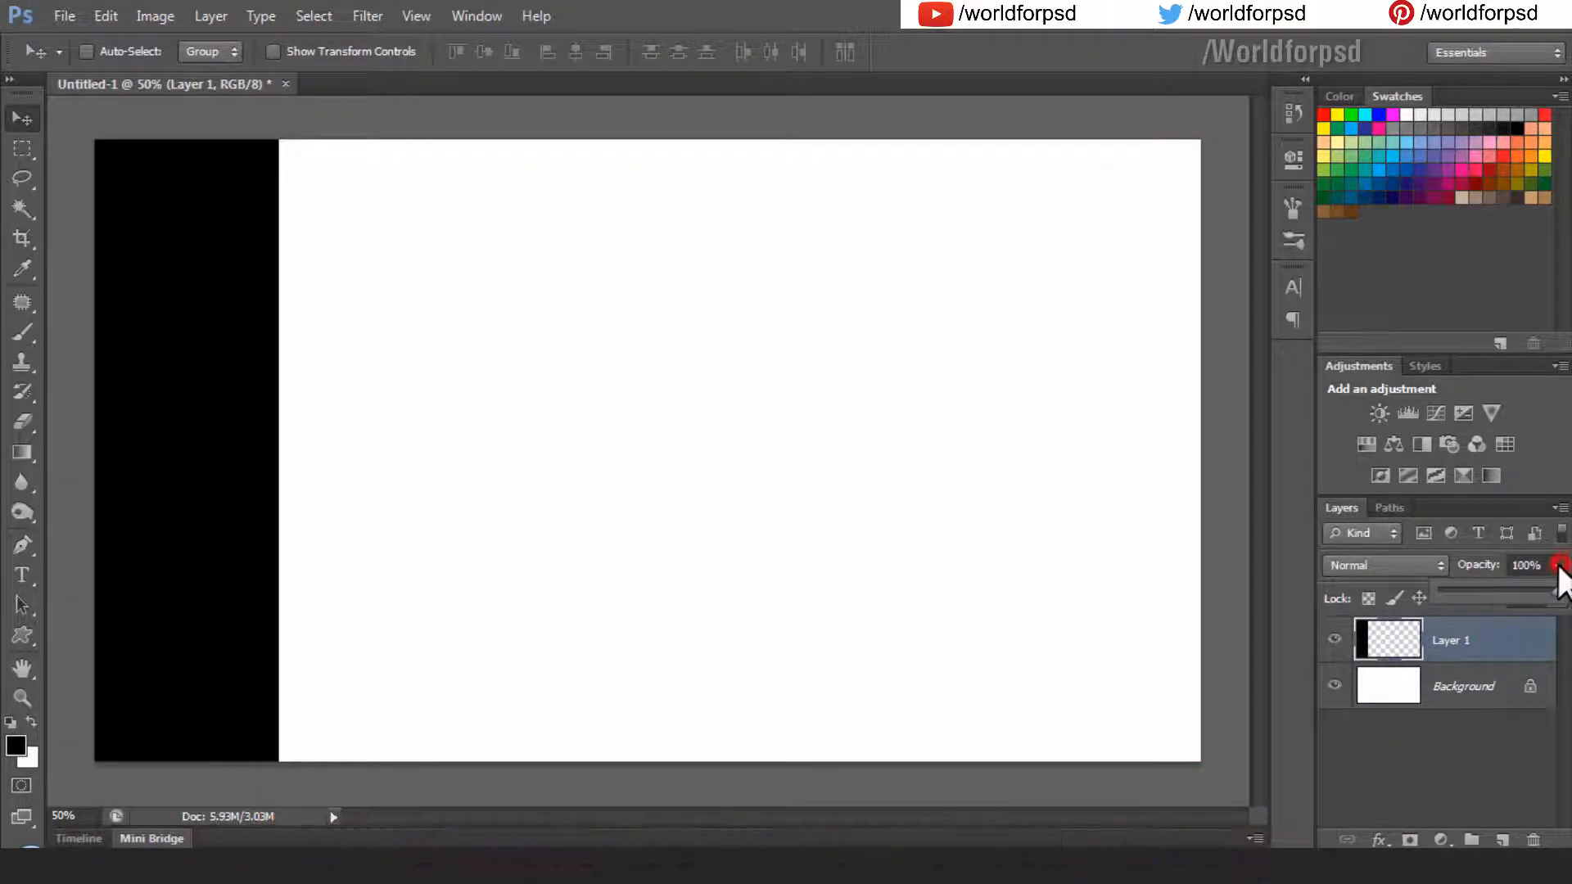
scroll(1558, 567, down, 8)
scroll(1559, 567, down, 1)
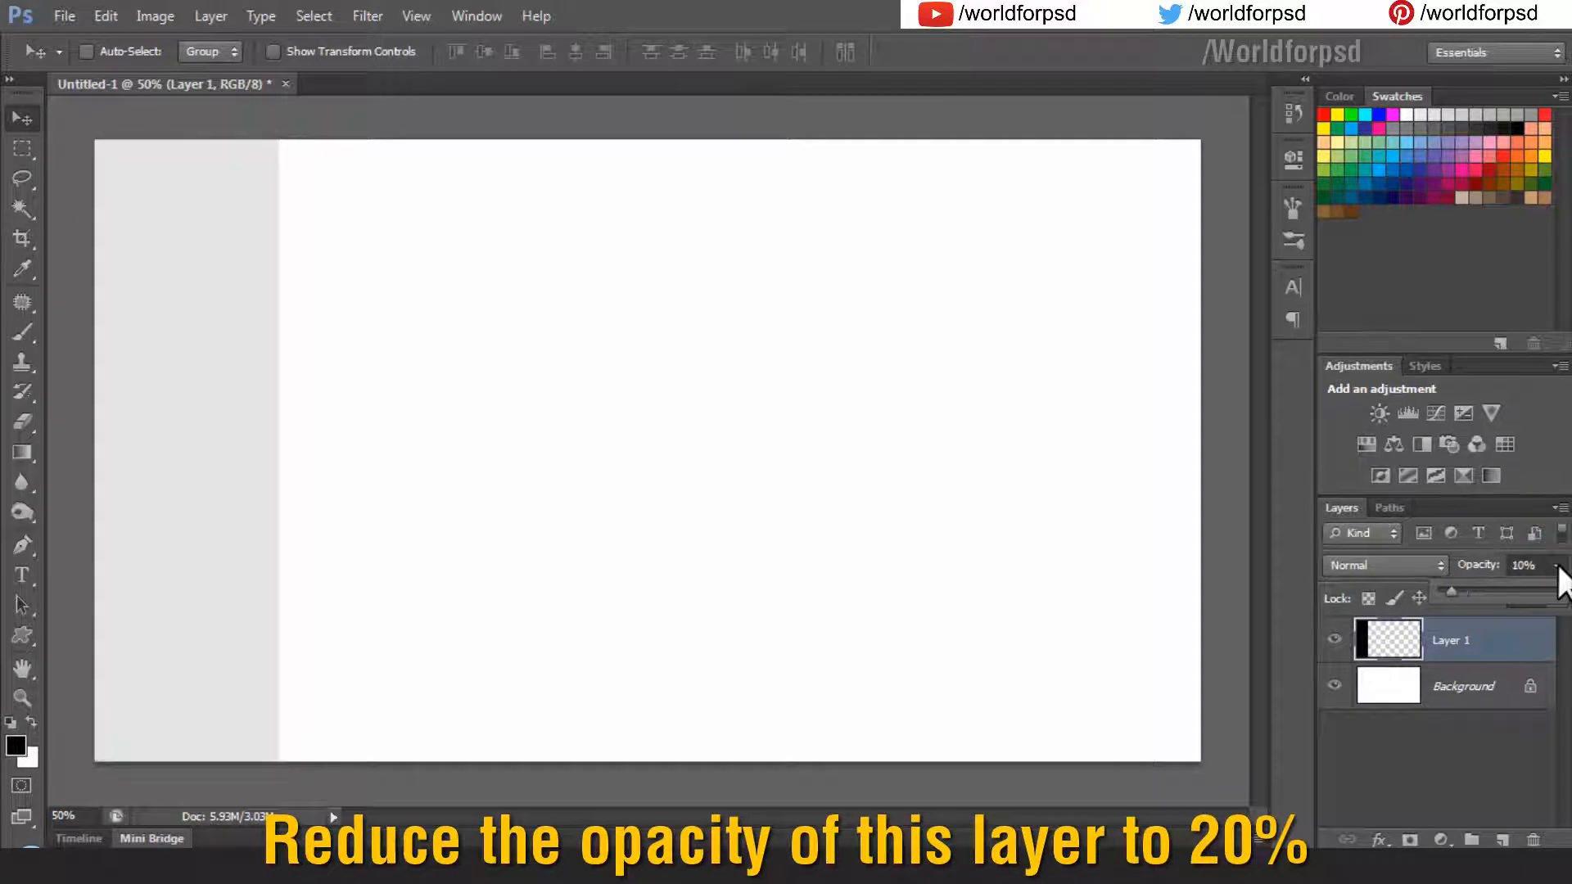
scroll(1559, 567, up, 1)
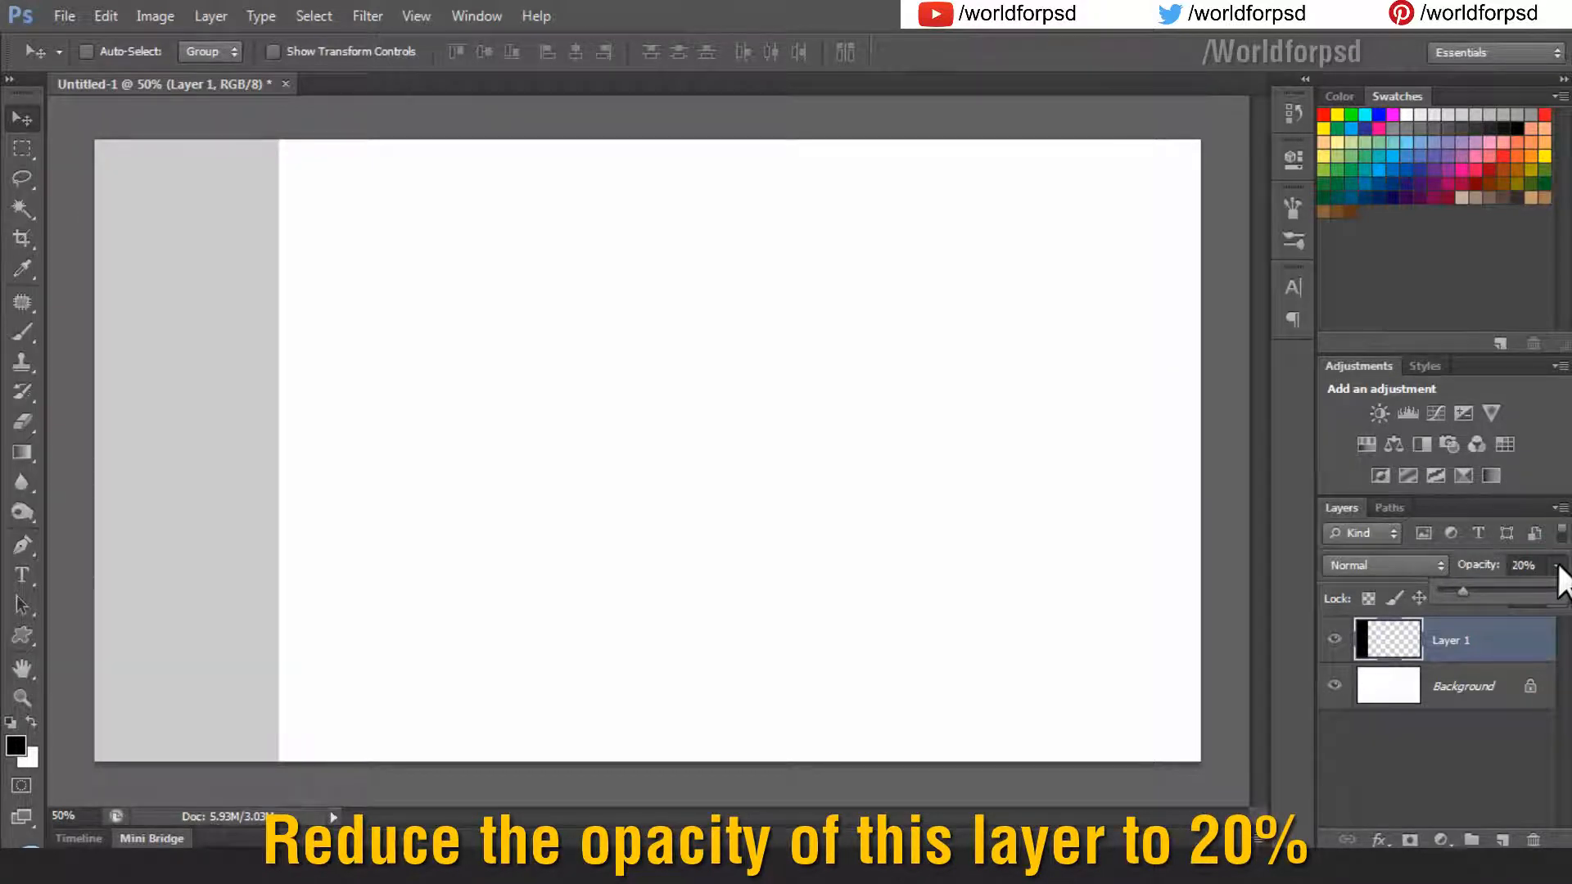
click(1478, 642)
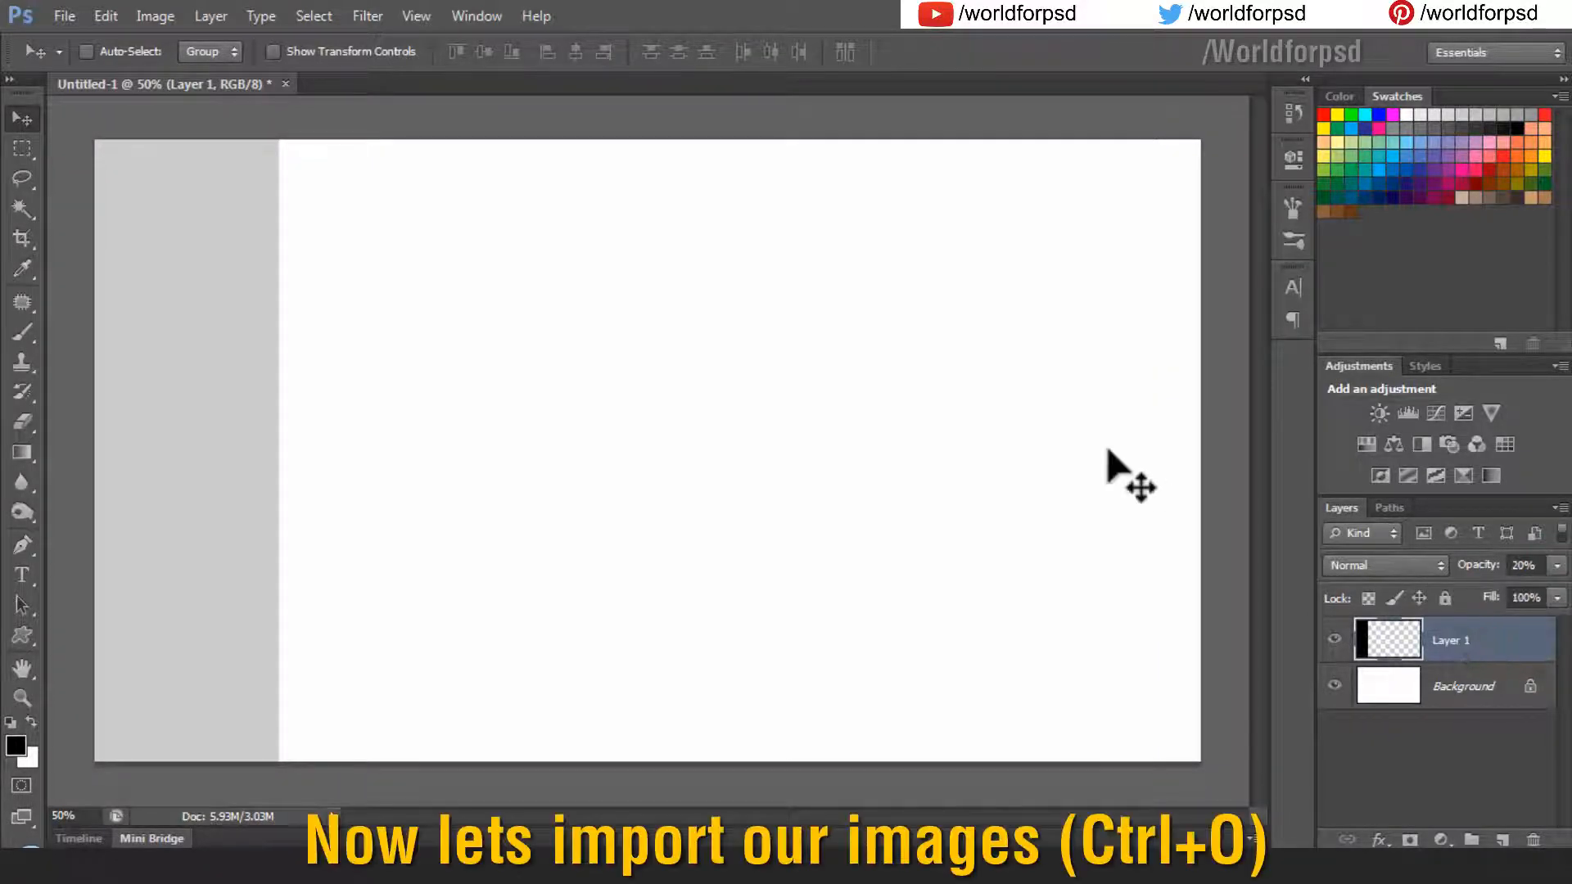
- Open the images Wallpaper (1) through Wallpaper (6) from the My Pictures folder
click(69, 16)
click(87, 57)
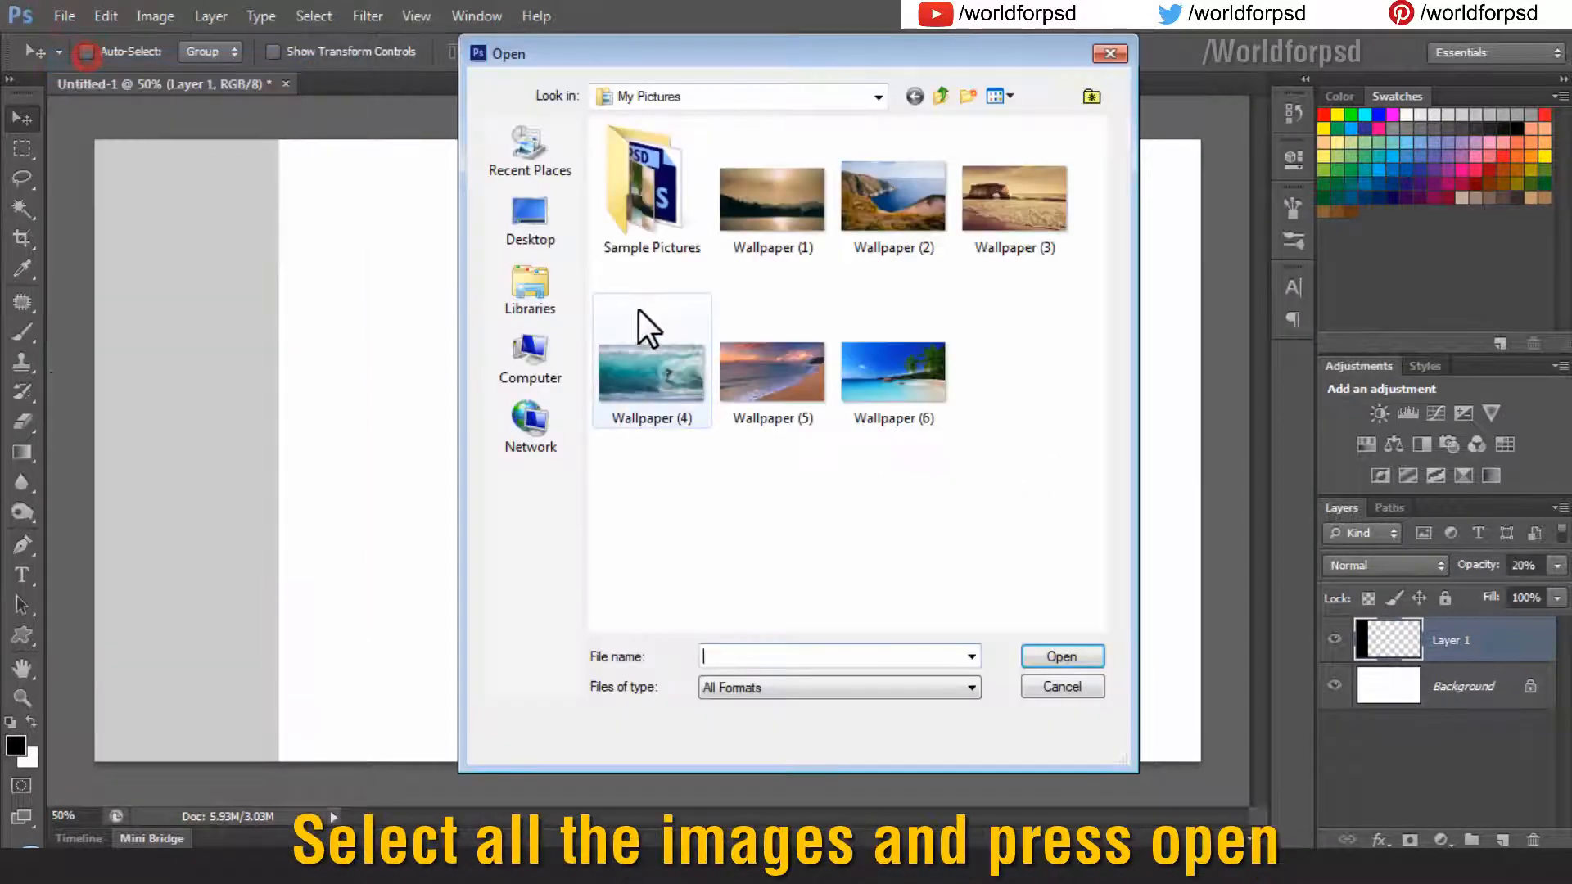
click(770, 246)
shift+click(902, 419)
click(1051, 655)
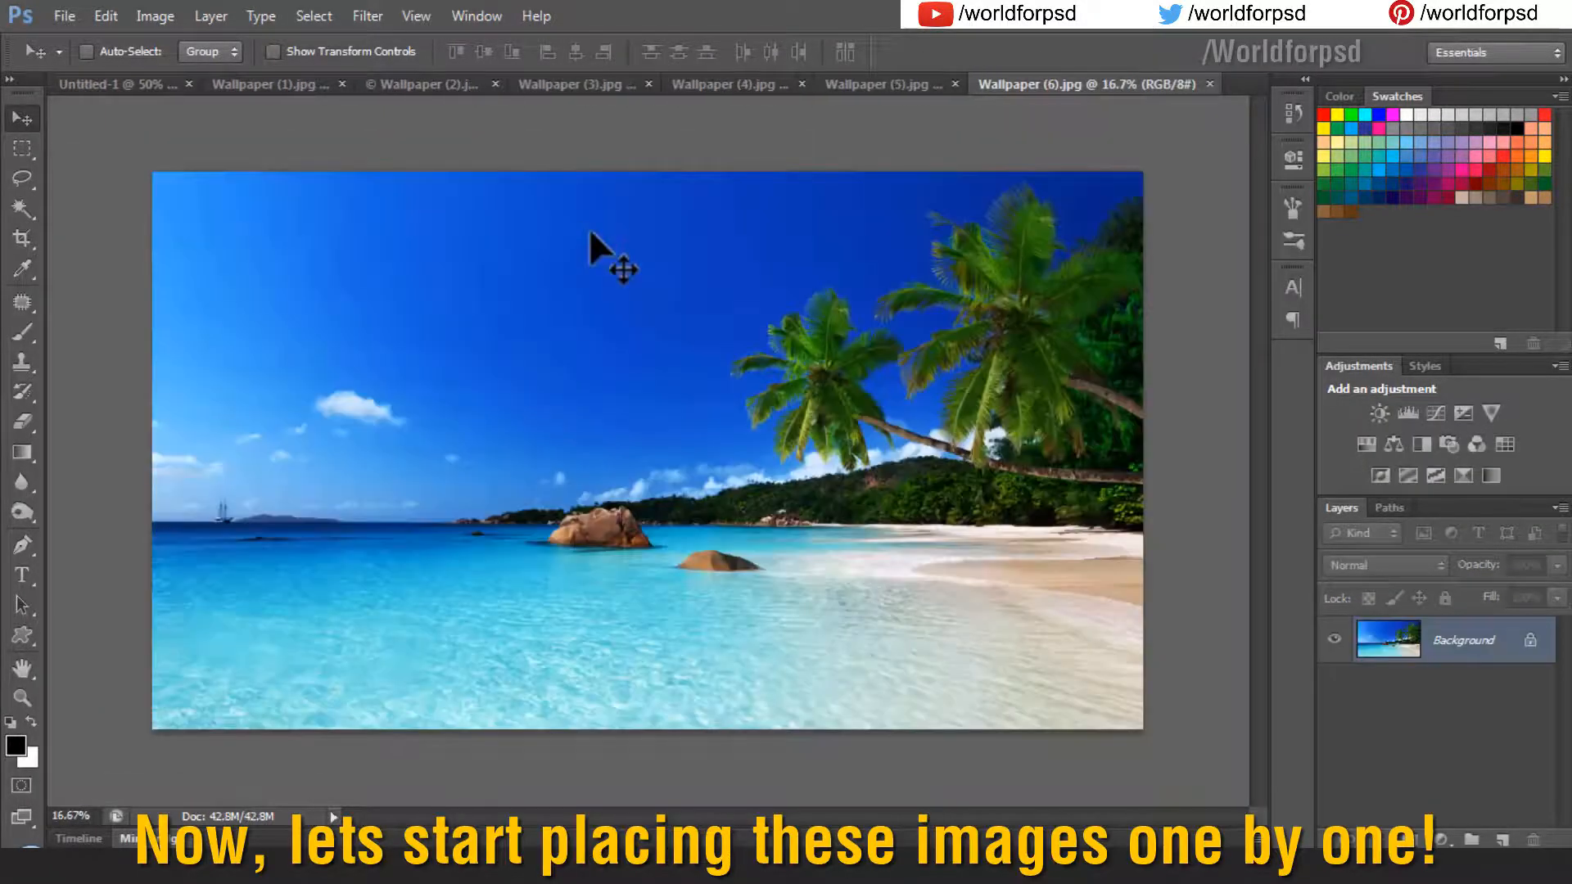
- Copy the Wallpaper (4) surfer image into Untitled-1, scale it to about 46% and position it over the strip at the canvas's left edge
click(702, 84)
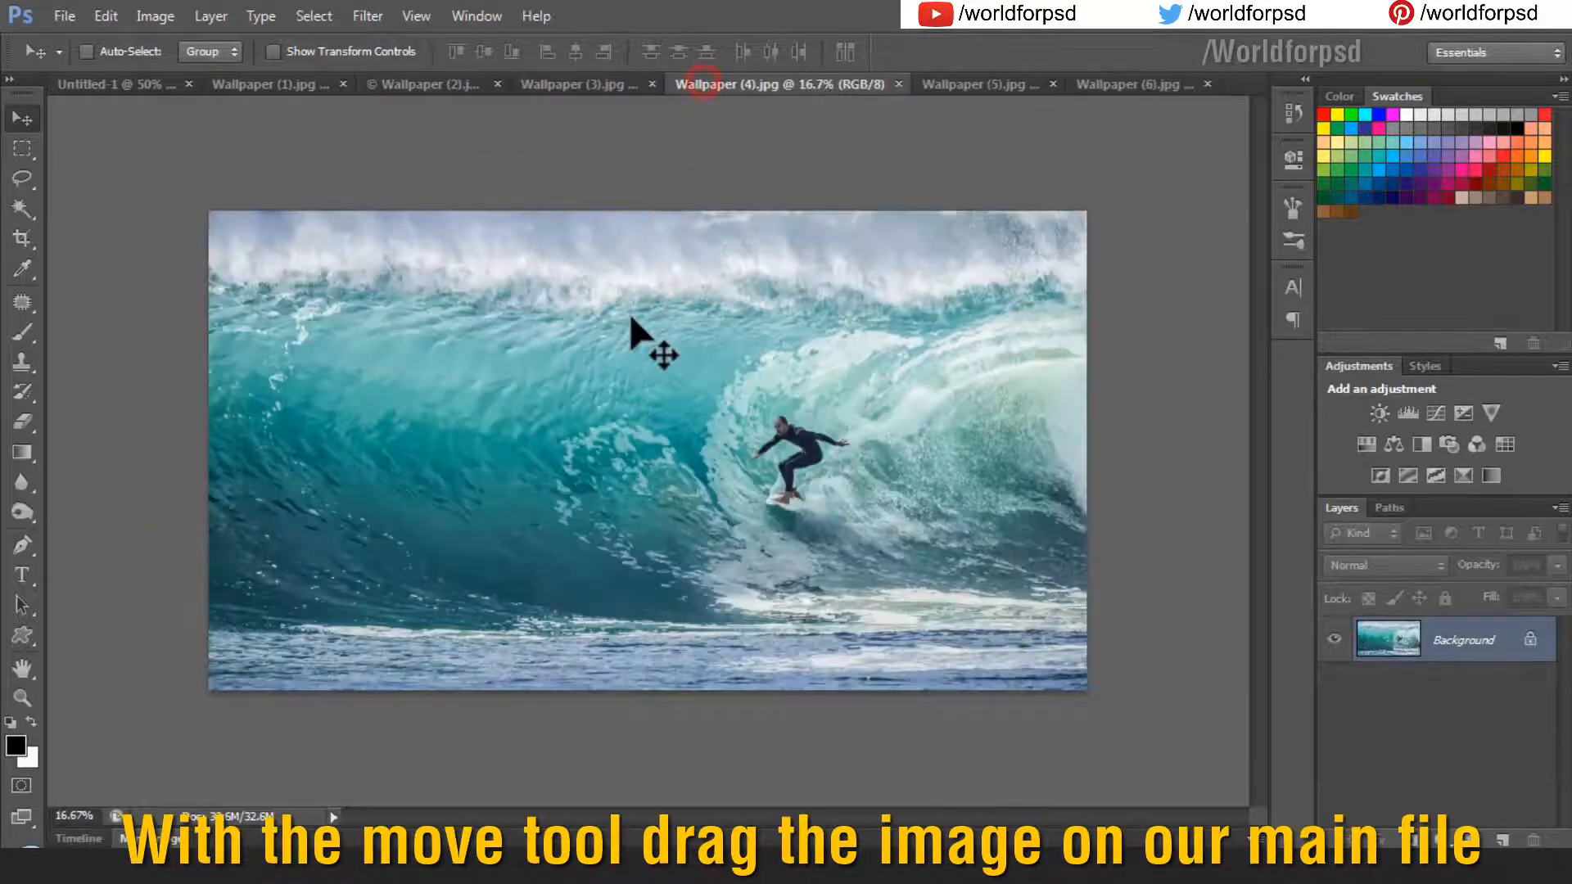
drag(633, 343, 577, 337)
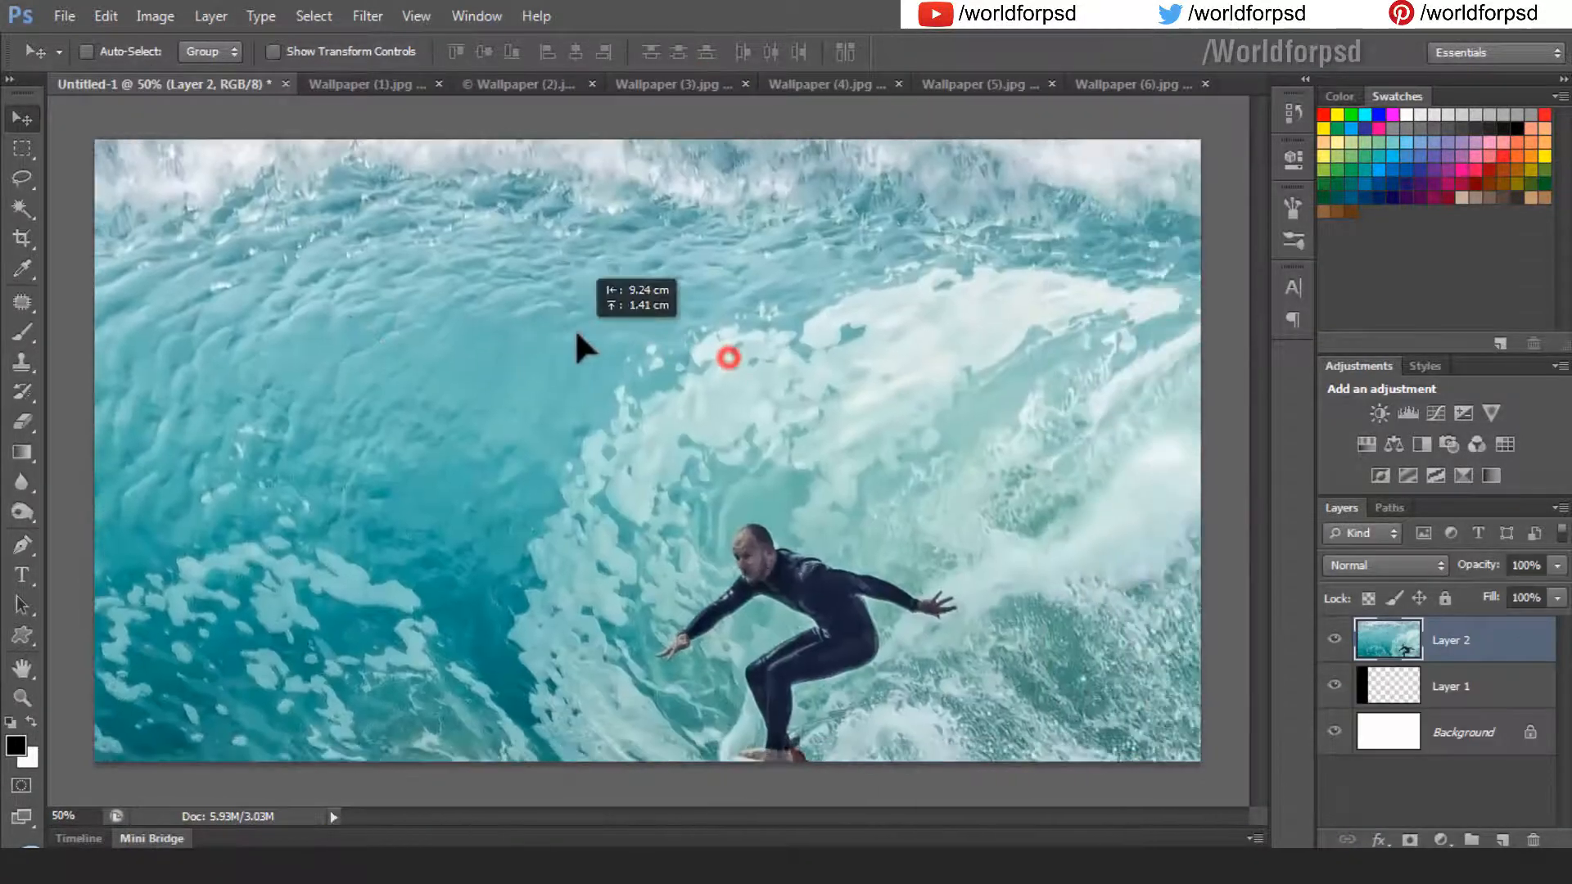
key(z)
key(ctrl+minus)
key(ctrl+minus)
key(ctrl+minus)
key(ctrl+minus)
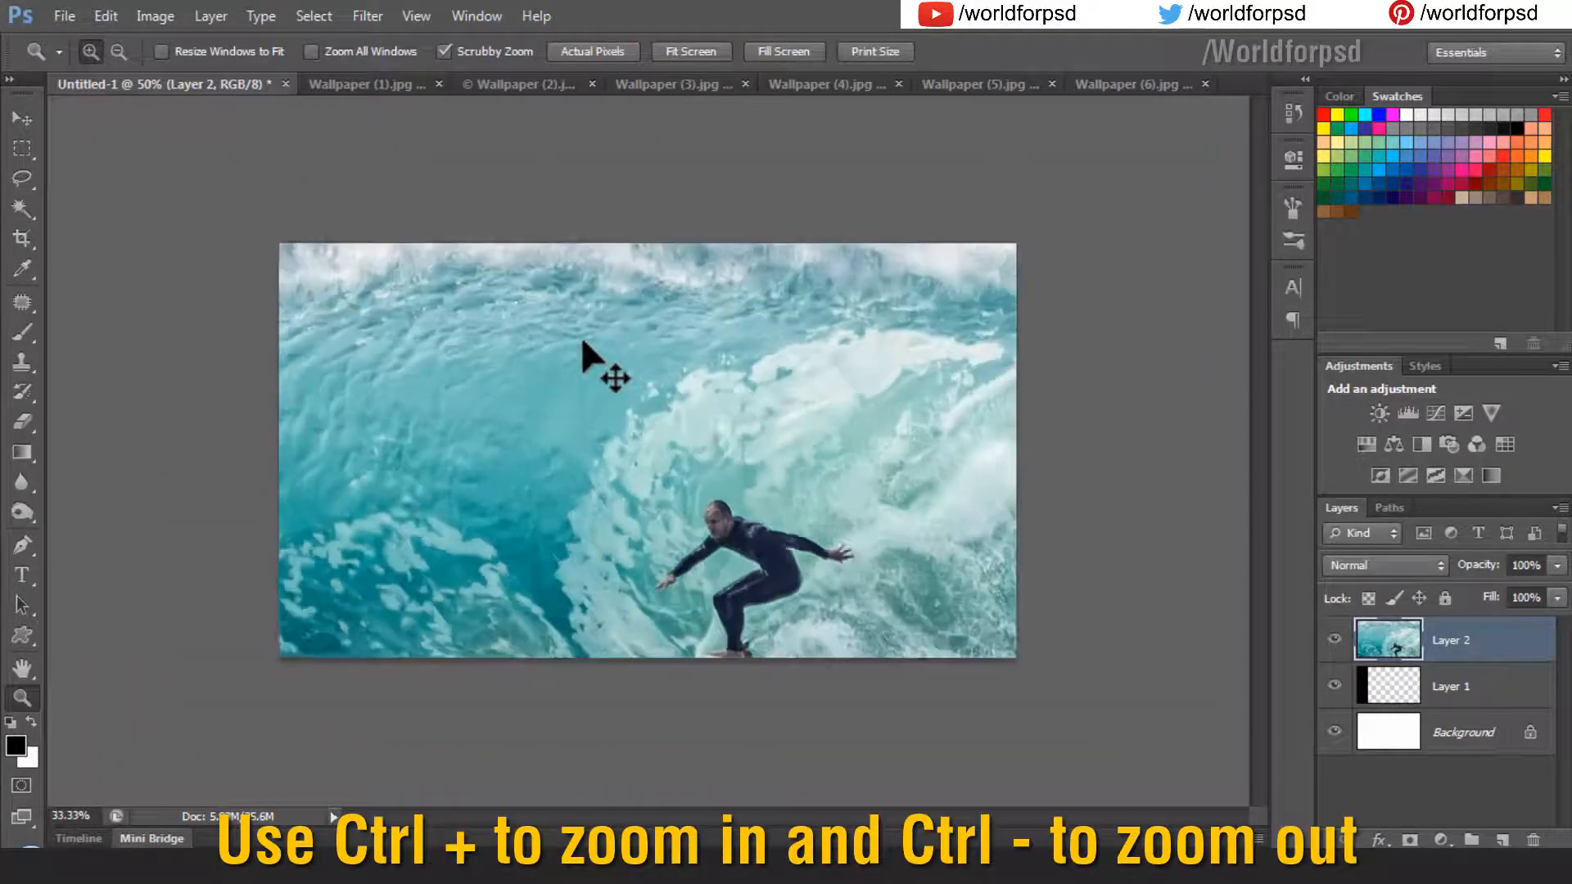
key(ctrl+t)
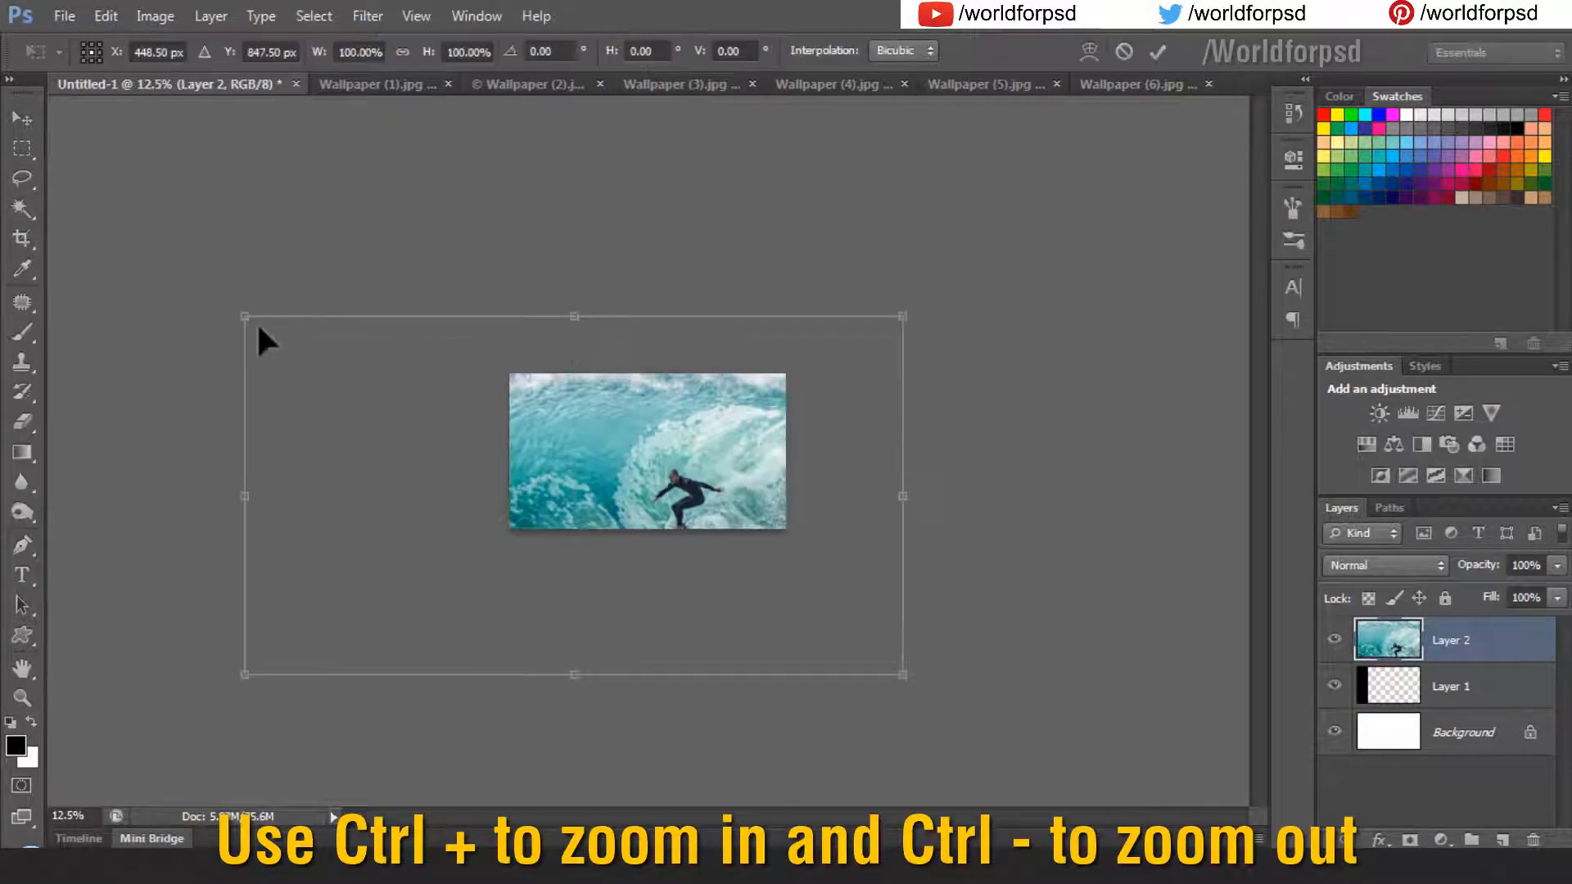
drag(258, 329, 614, 526)
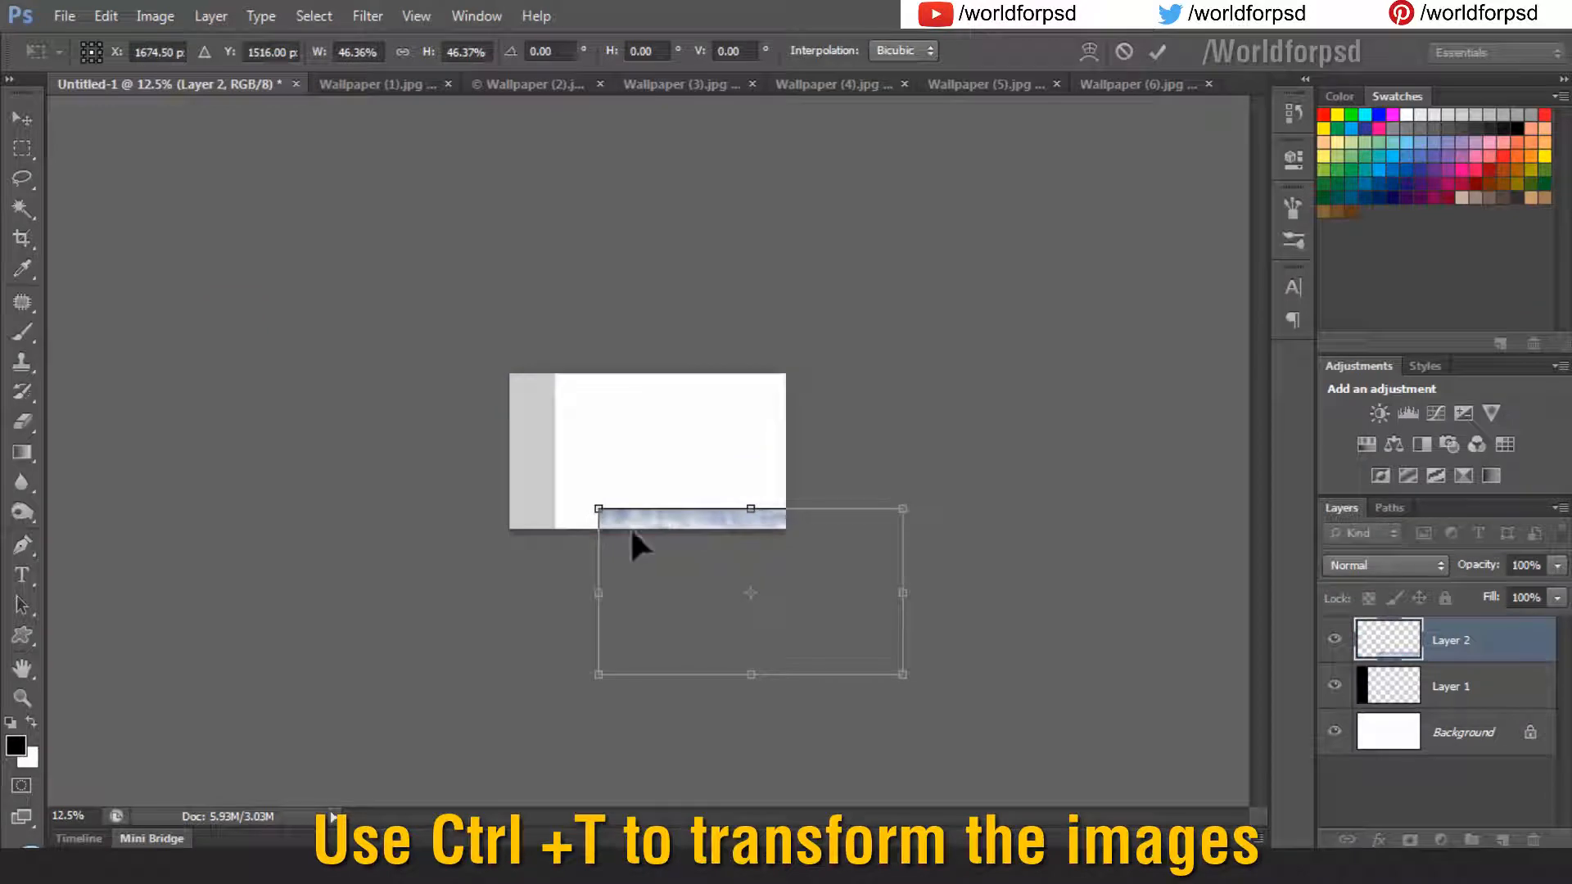
drag(783, 610, 547, 488)
click(1155, 42)
- Load the black strip's outline as a selection and apply it as a layer mask on the wave image, Layer 2
key(z)
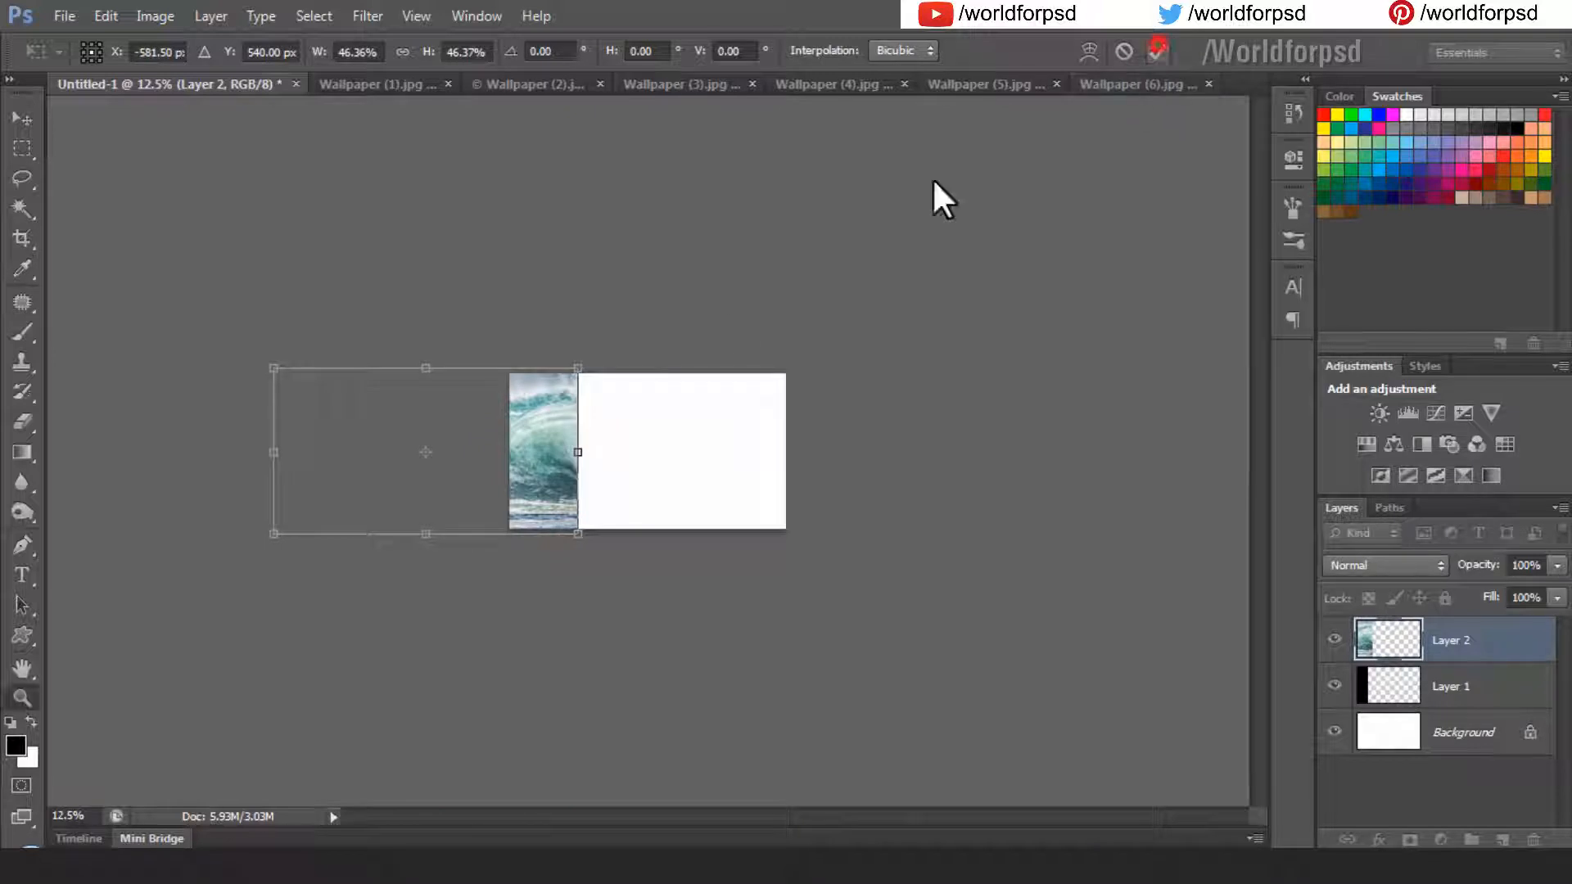
click(577, 446)
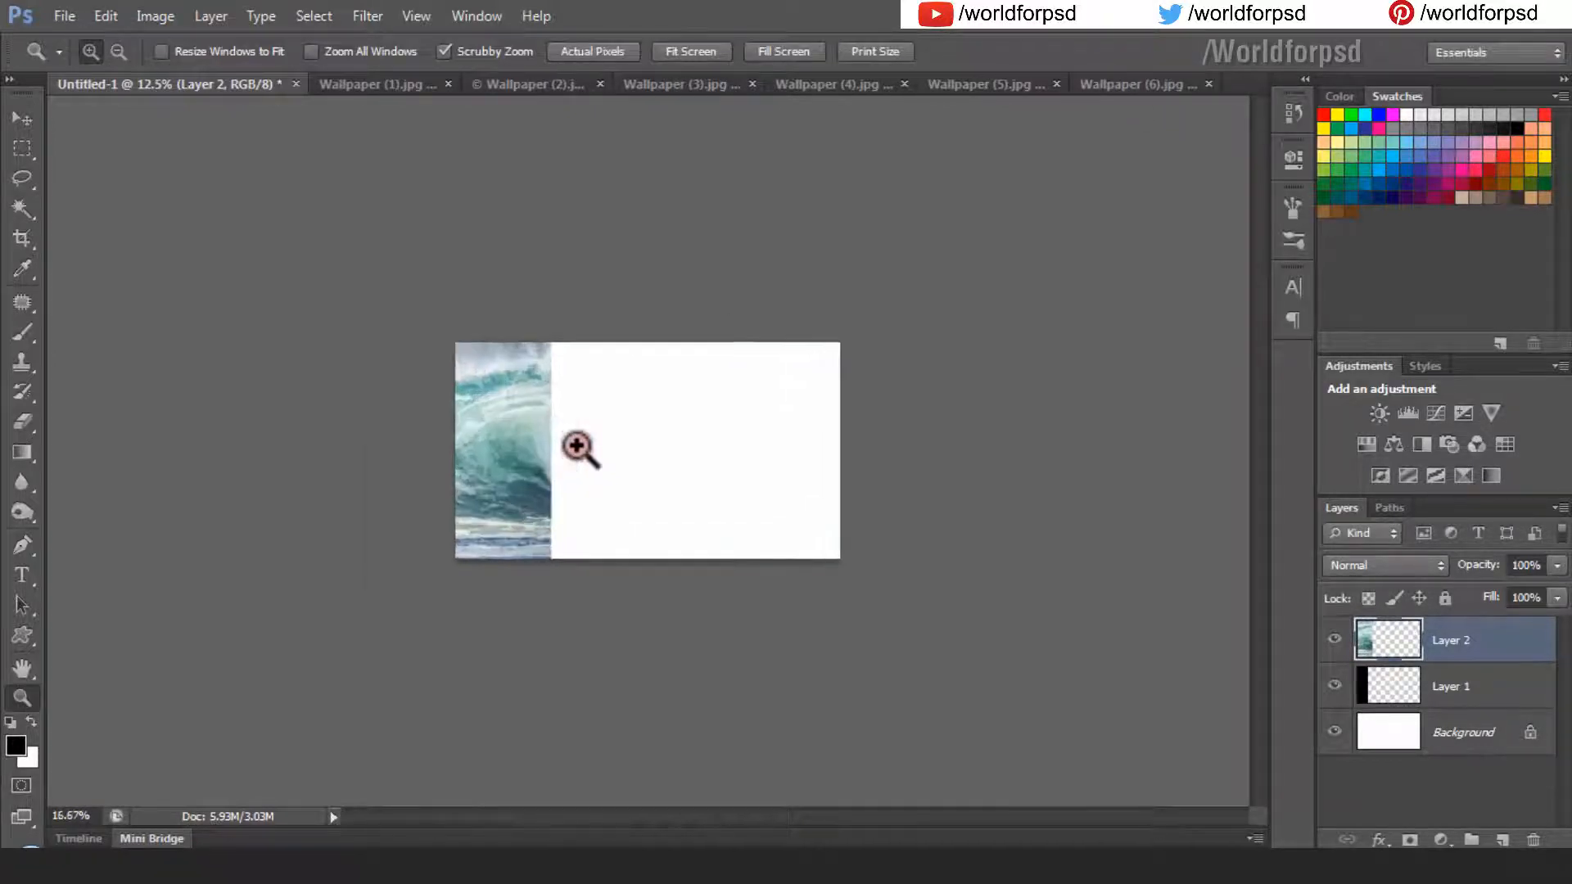
click(581, 445)
click(517, 400)
click(518, 400)
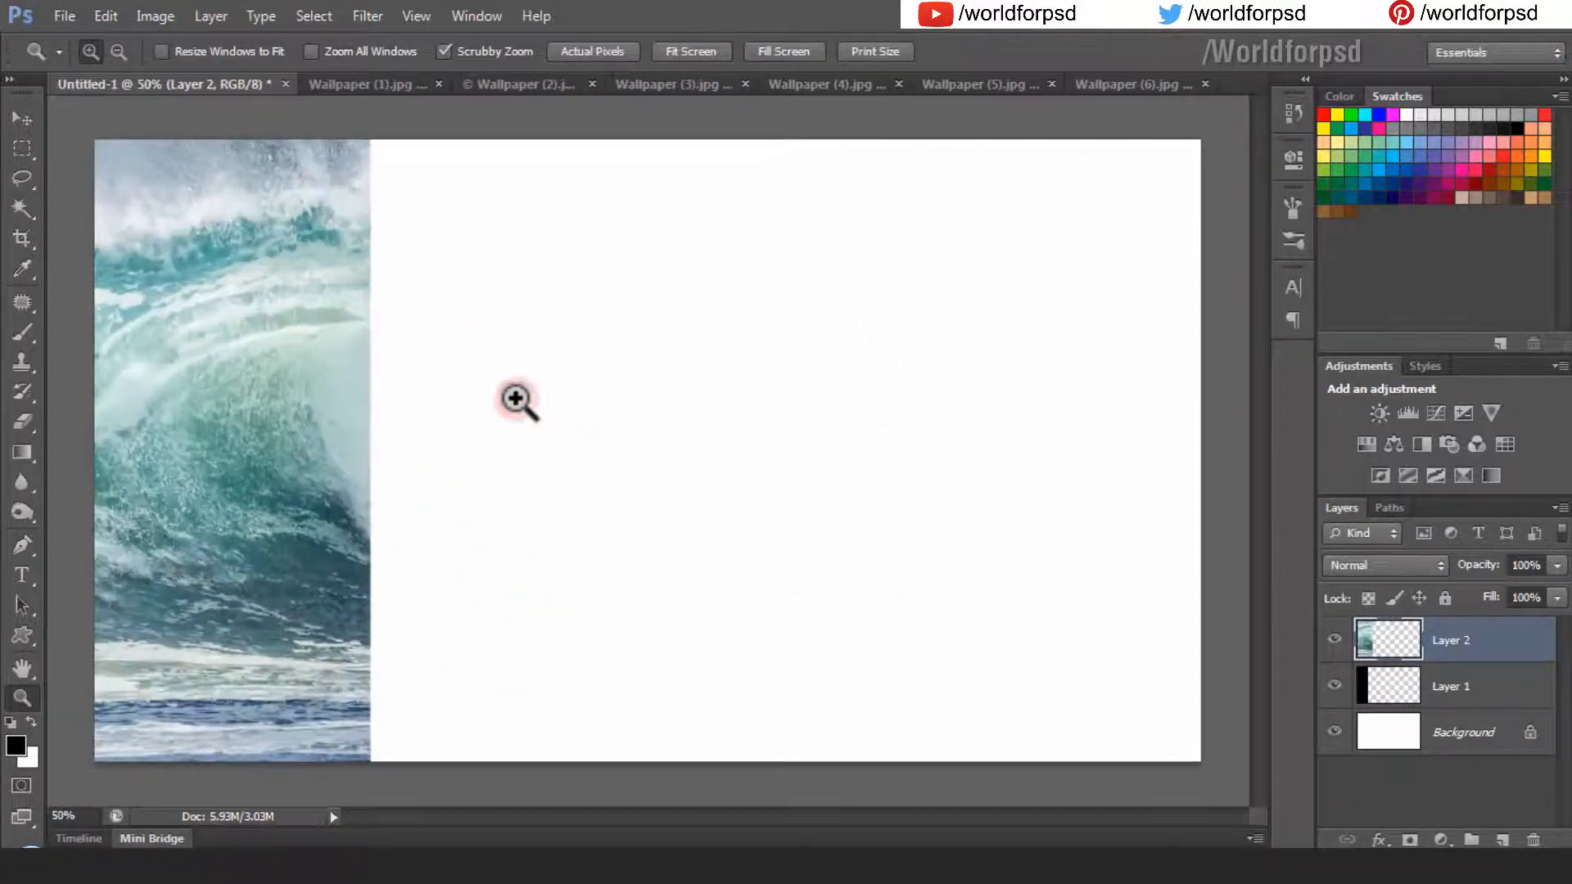
ctrl+click(1379, 686)
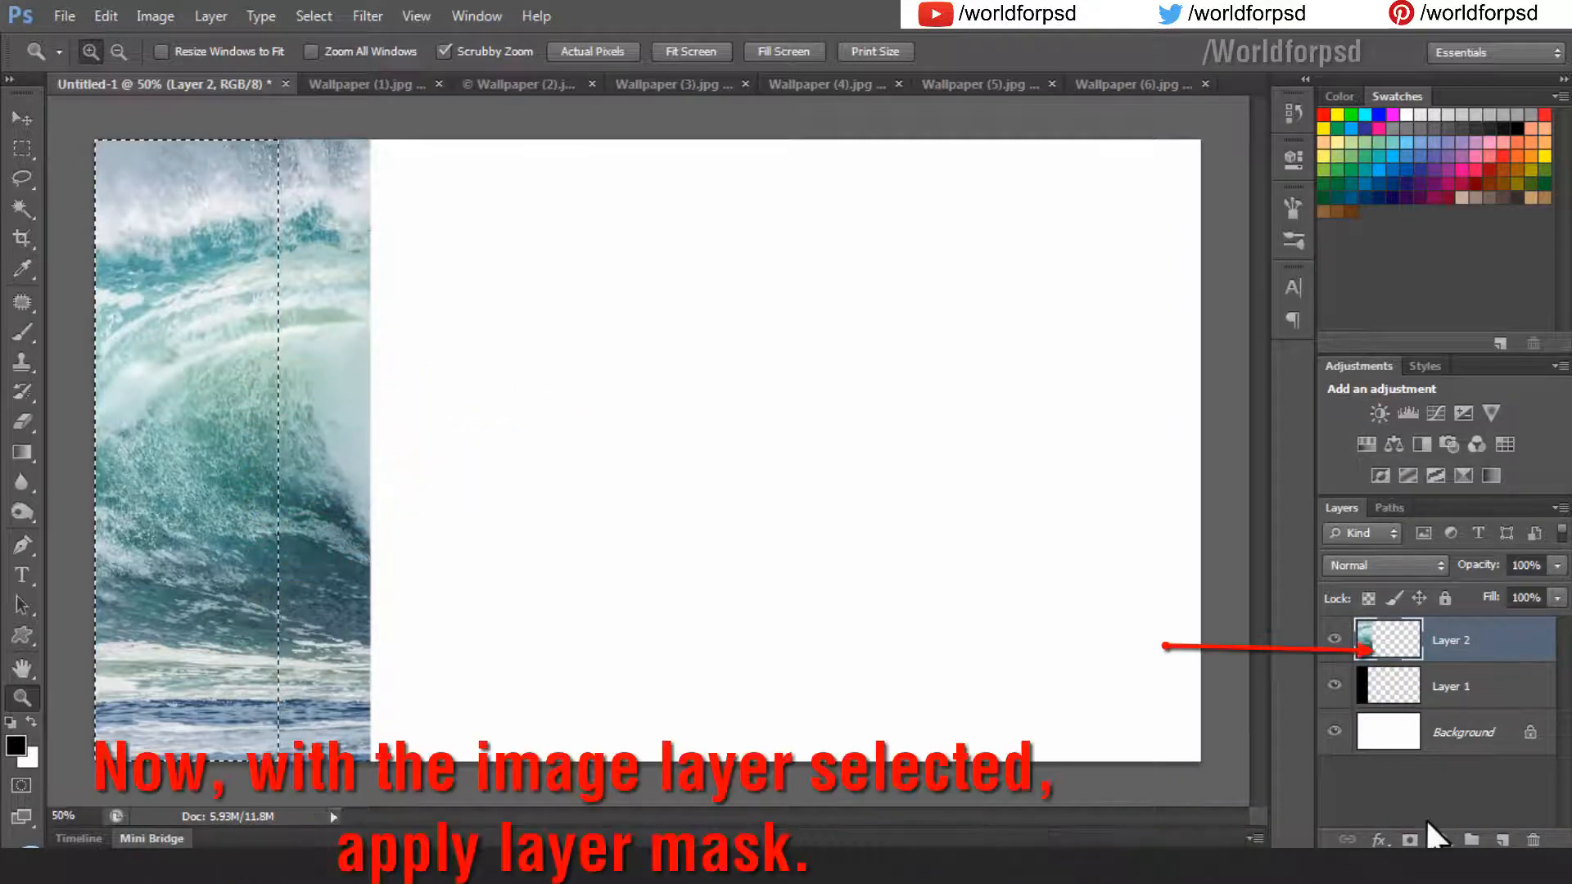
click(1409, 839)
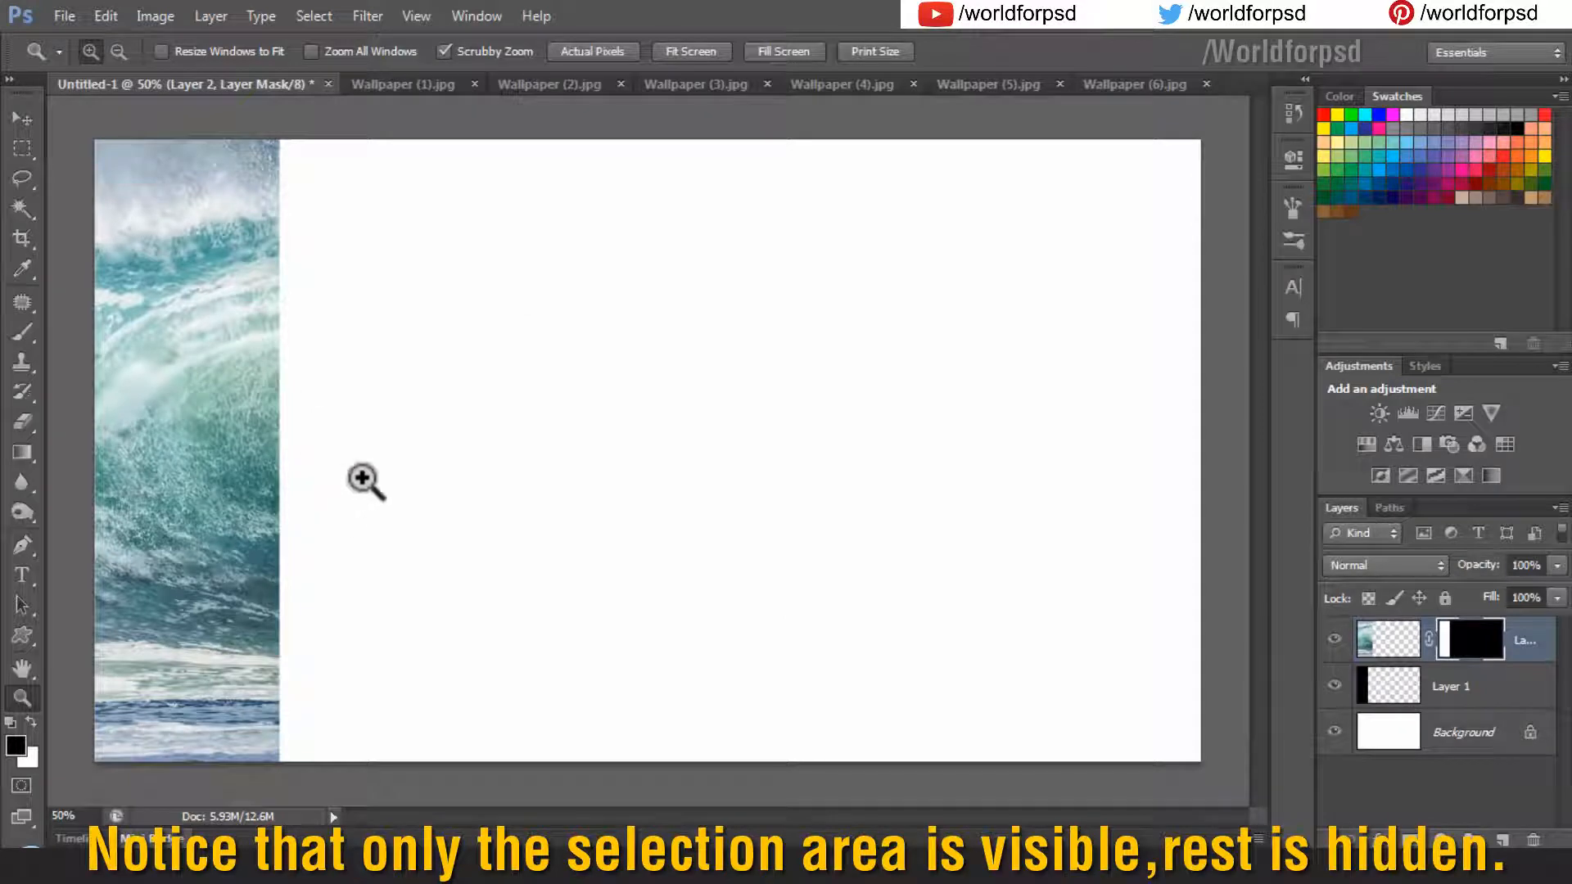
- Copy the Wallpaper (3) rock arch image into Untitled-1, covering the canvas's left part
click(718, 84)
key(v)
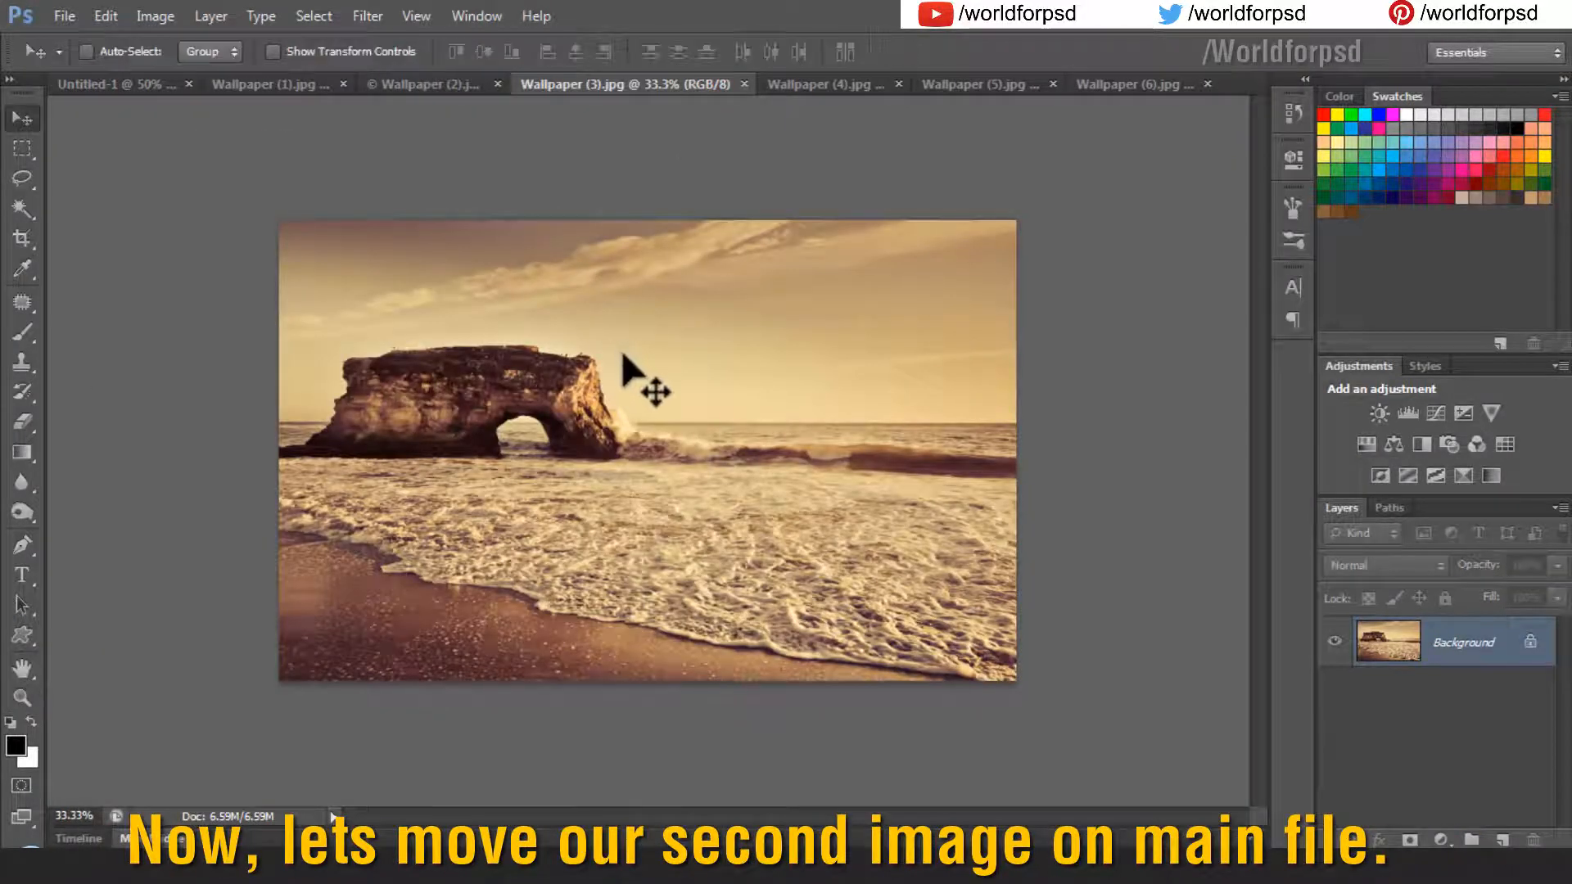
drag(647, 409, 391, 424)
- Bring Layer 1 to the top of the layer stack and align the black strip directly right of the wave strip, hiding Layer 3 while positioning
click(1402, 728)
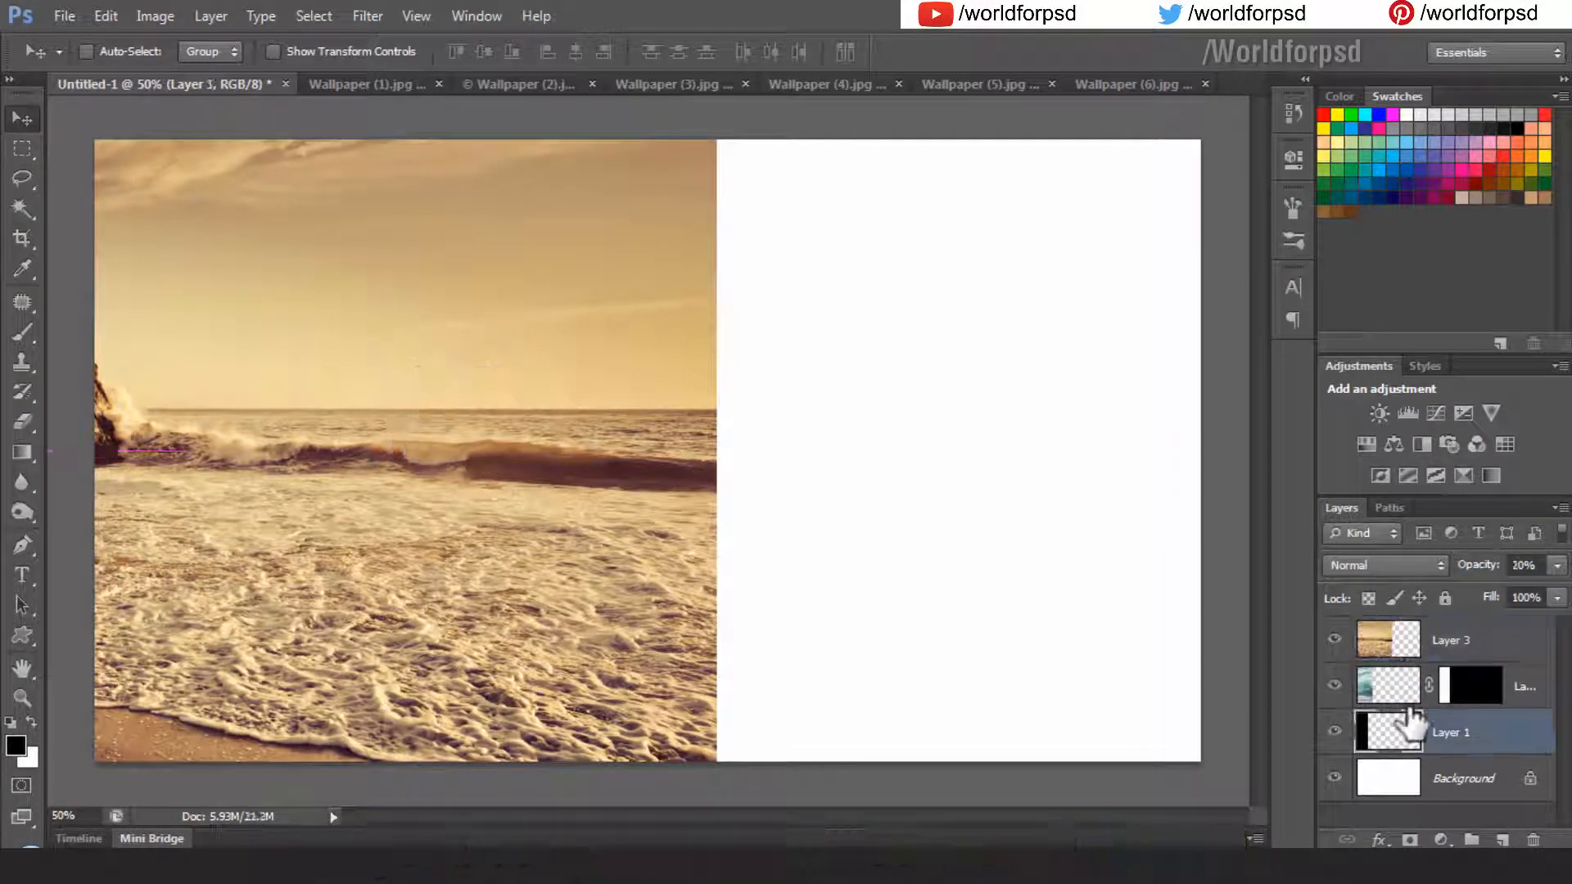
drag(1438, 740, 1453, 646)
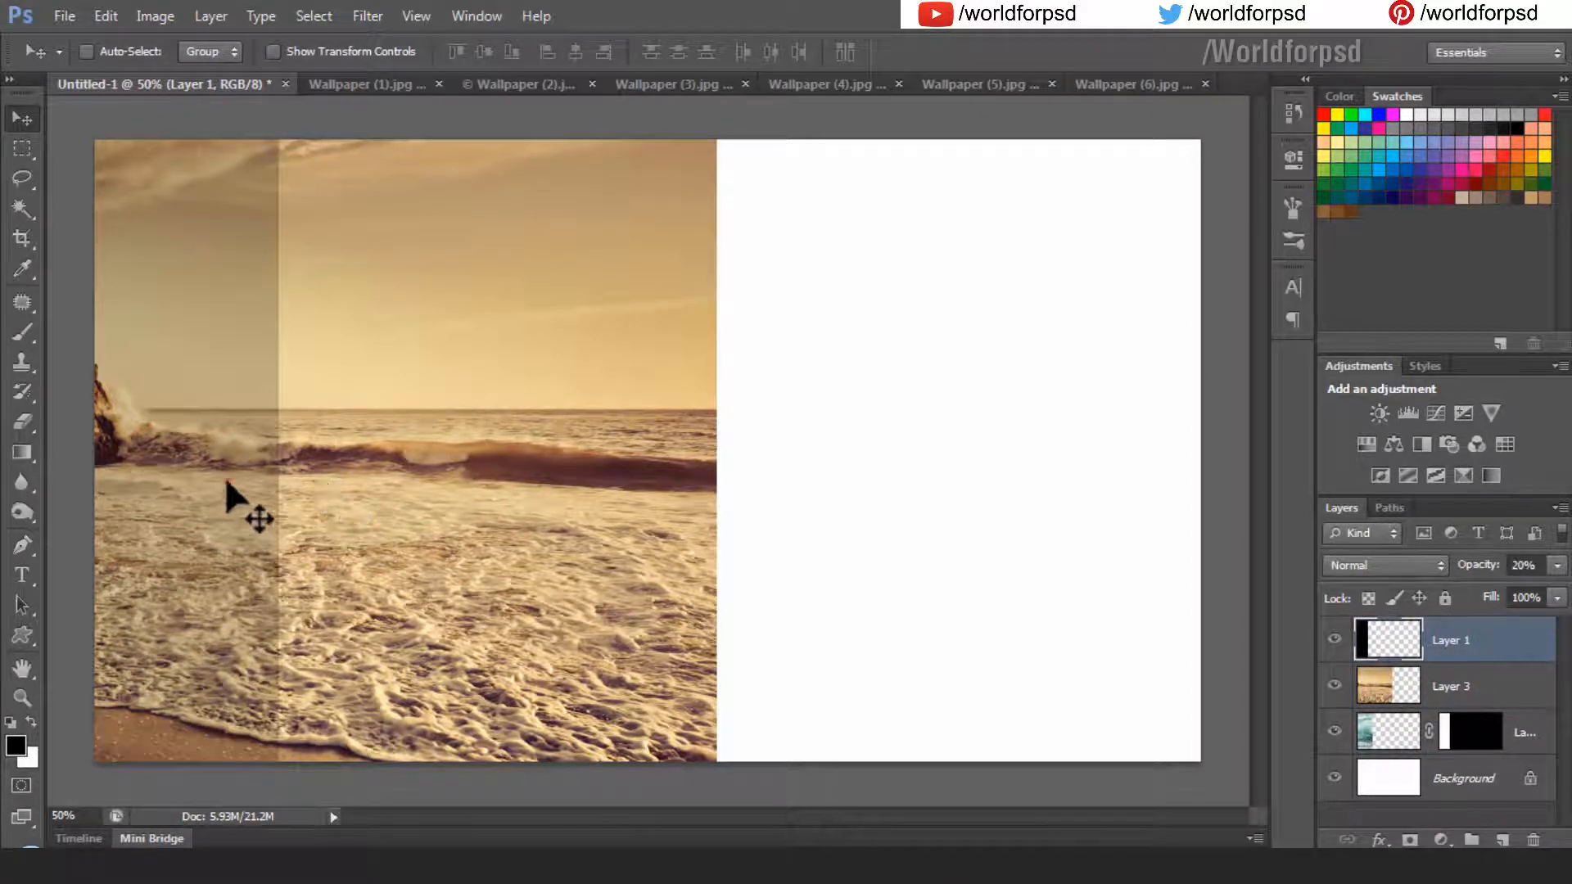
drag(225, 481, 411, 486)
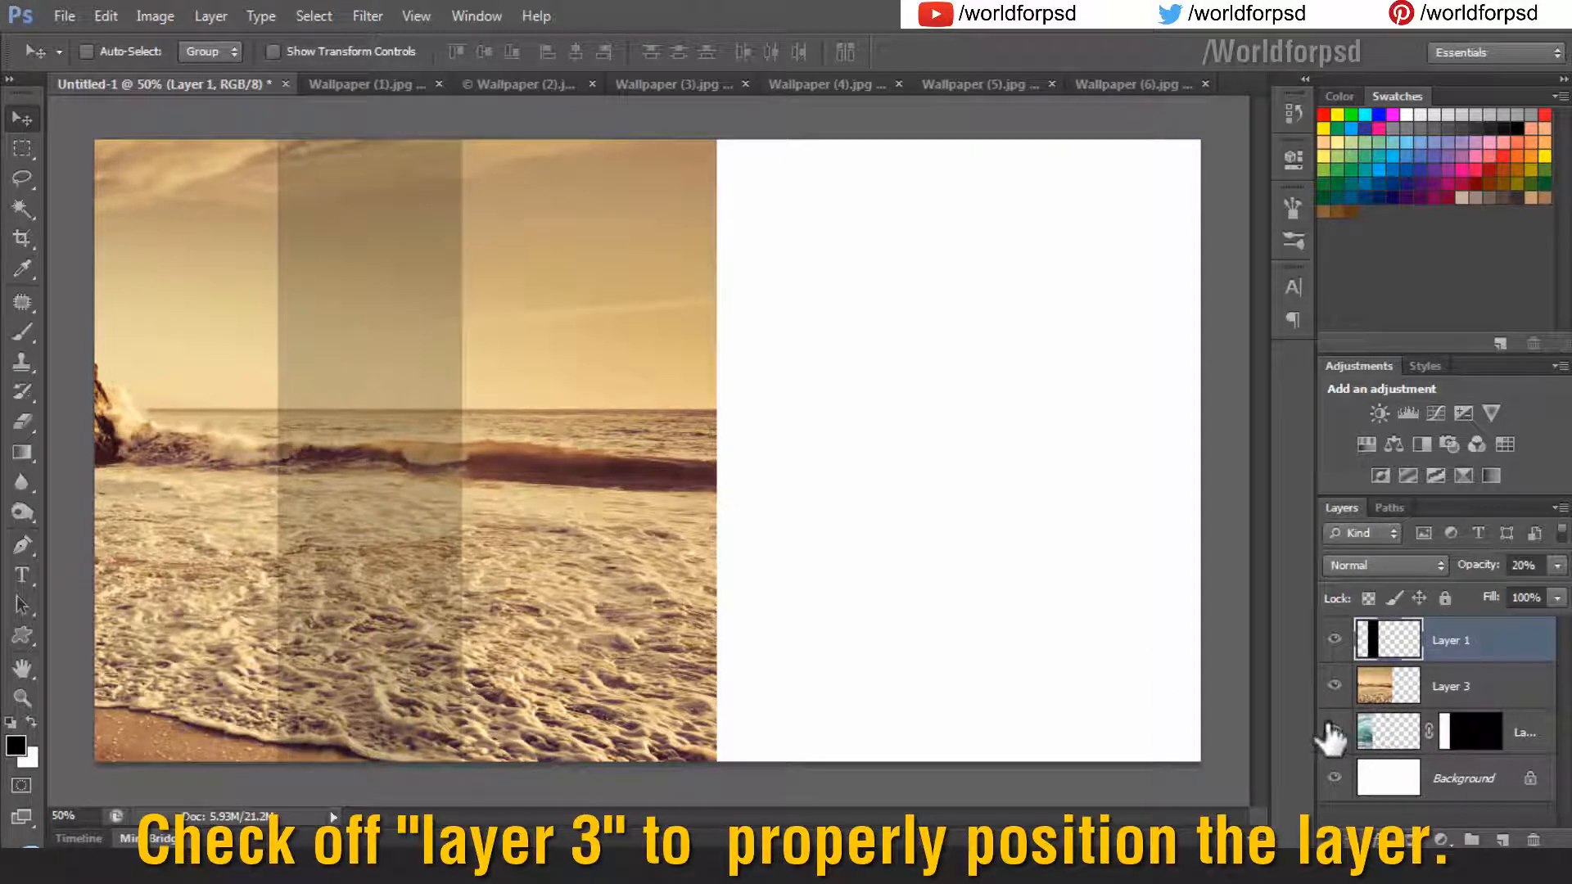
click(1336, 686)
mouse_move(433, 446)
mouse_down()
mouse_move(454, 457)
mouse_move(435, 454)
mouse_up()
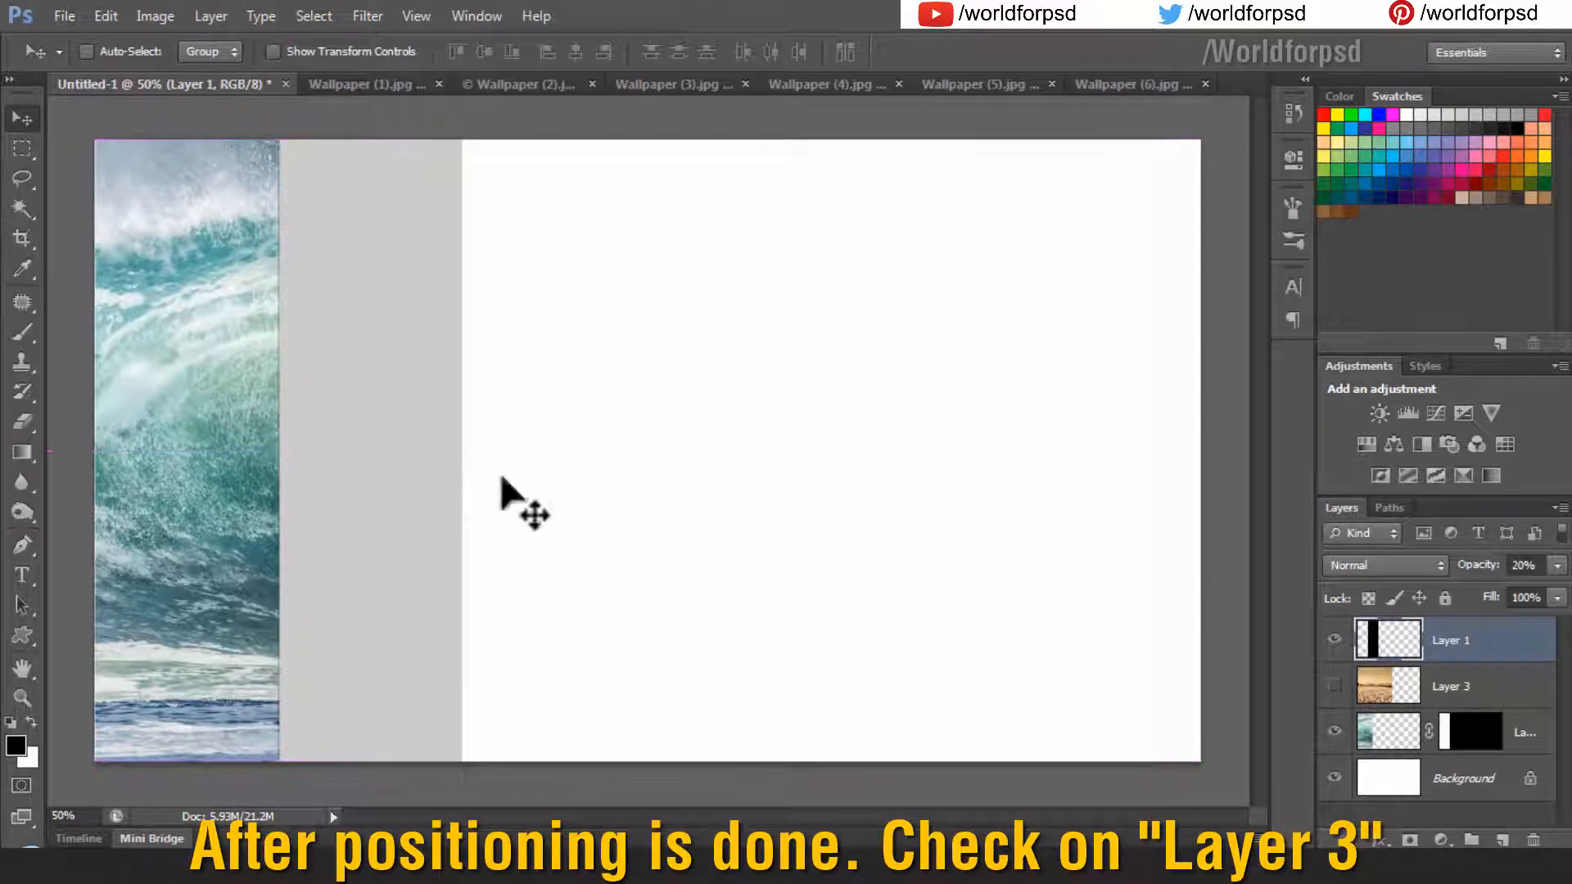
click(1336, 685)
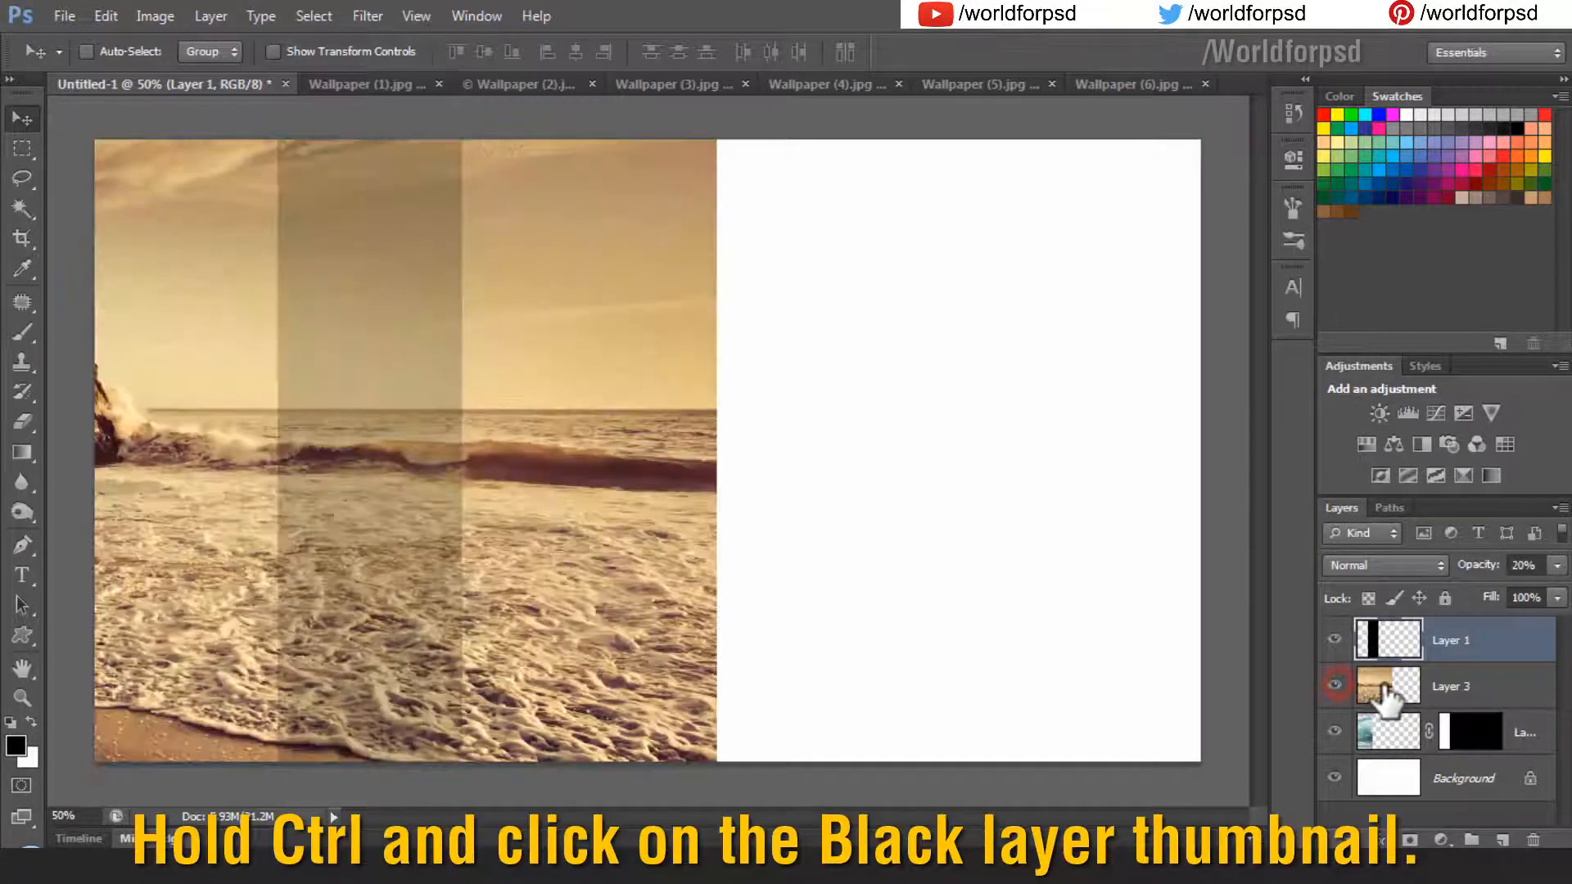
- Mask the beach image, Layer 3, to the outline of the black strip
ctrl+click(1381, 641)
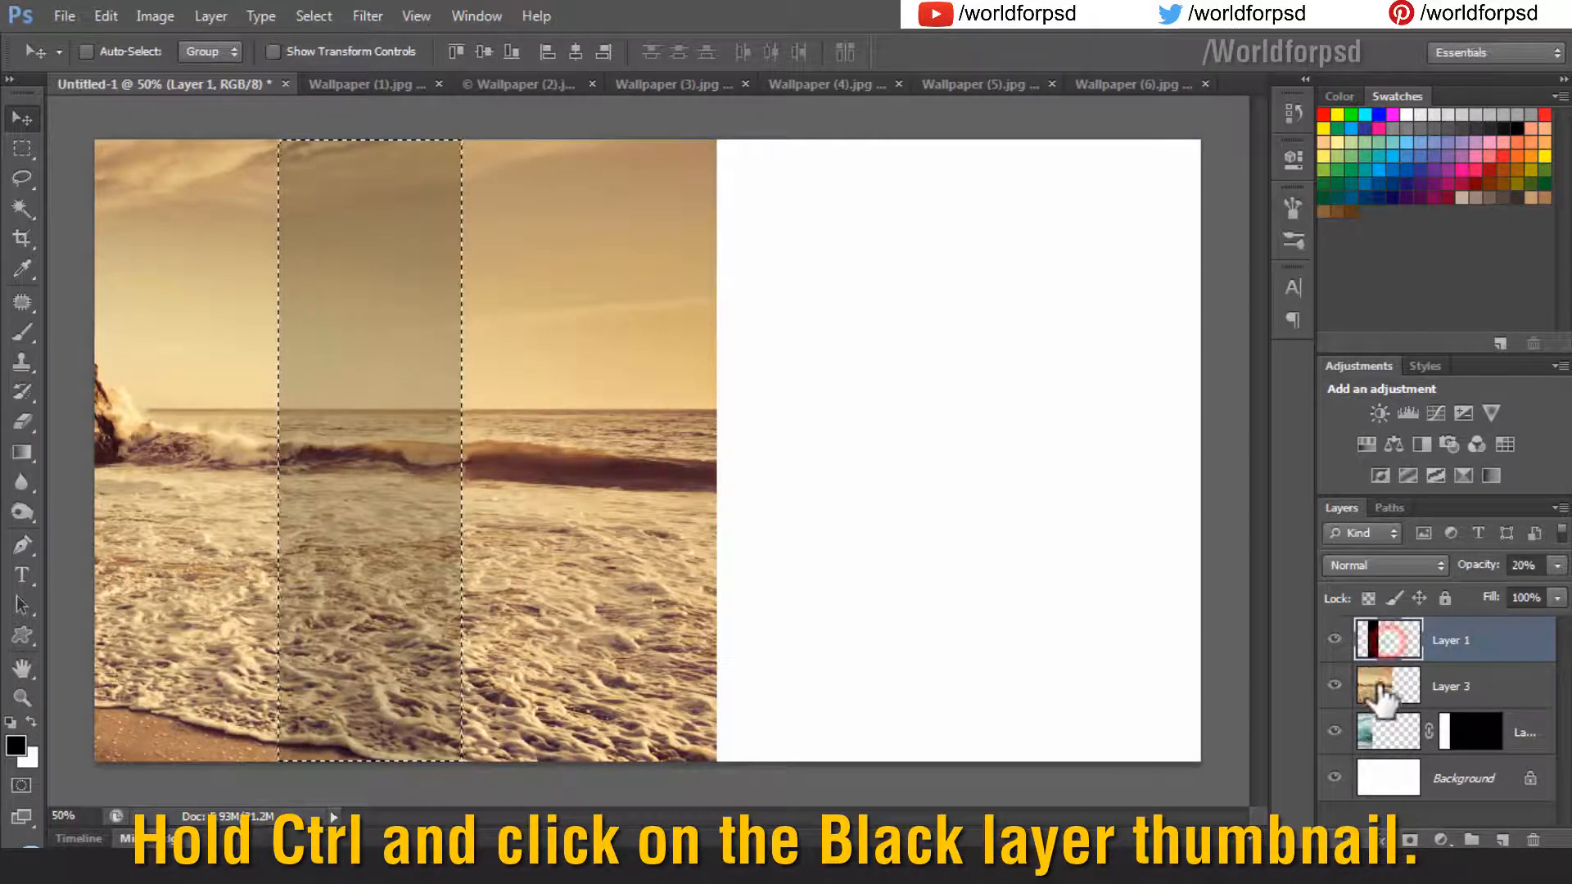
click(1451, 687)
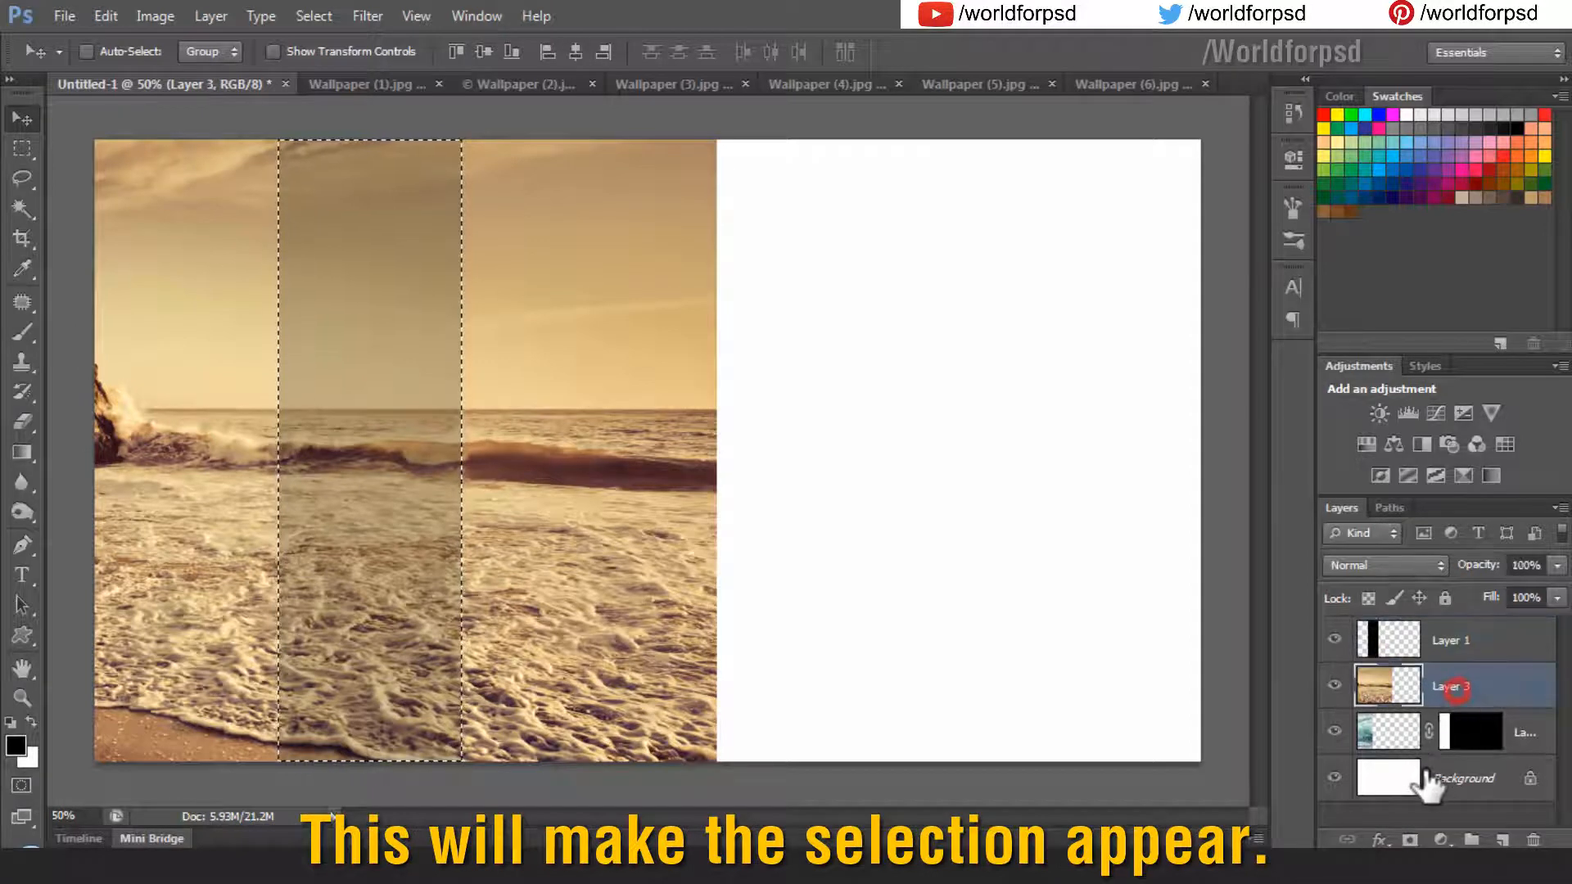
click(1411, 838)
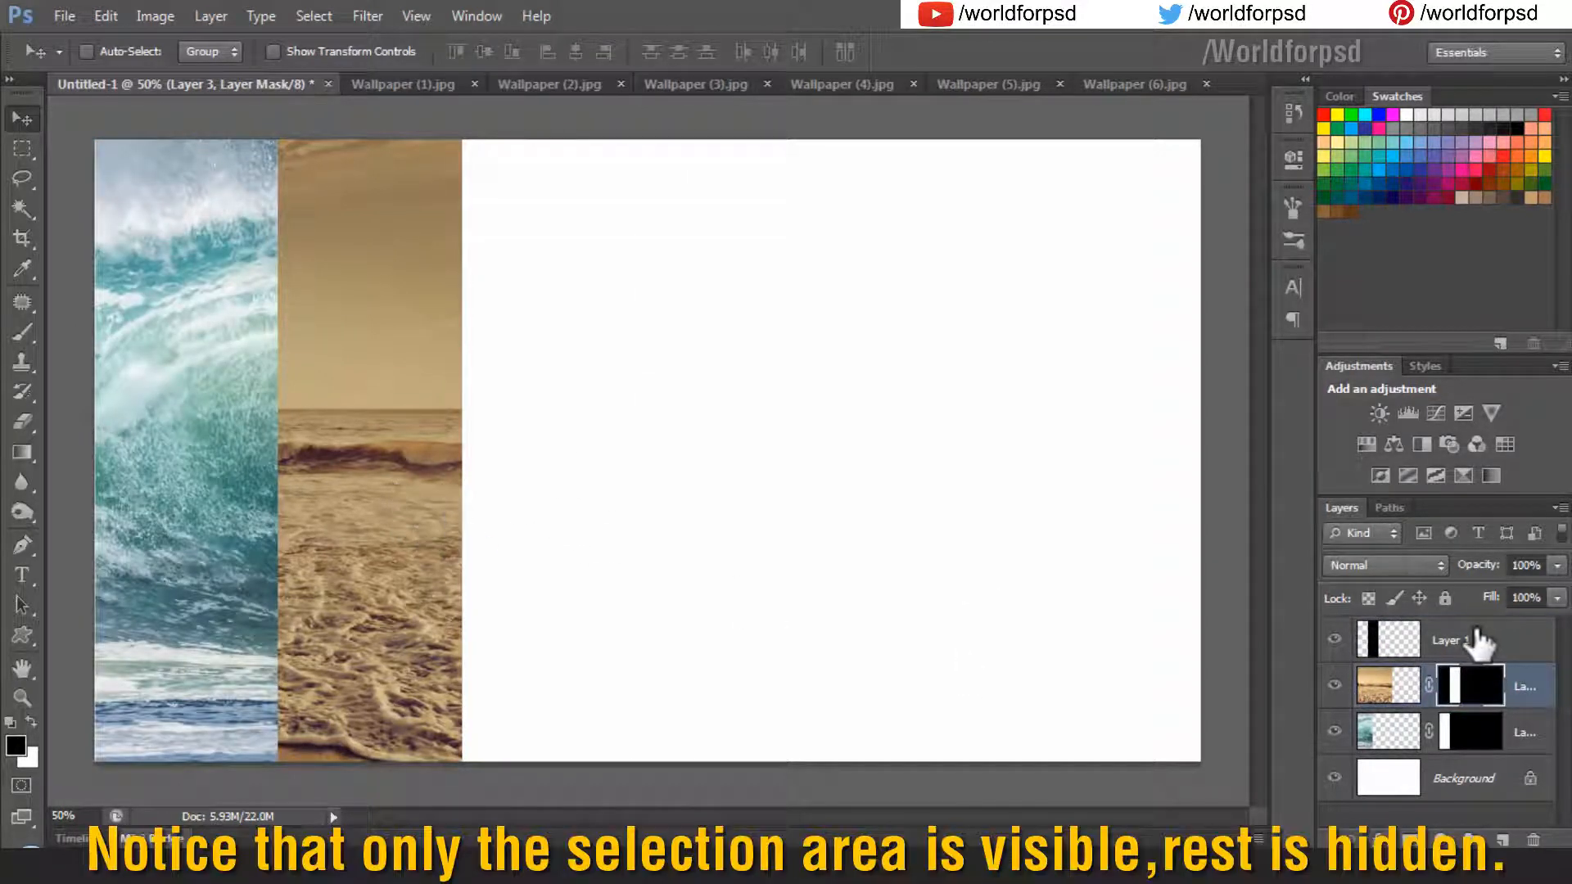
- Move Layer 1's black strip directly to the right of the masked beach strip
click(1453, 642)
drag(360, 536, 545, 534)
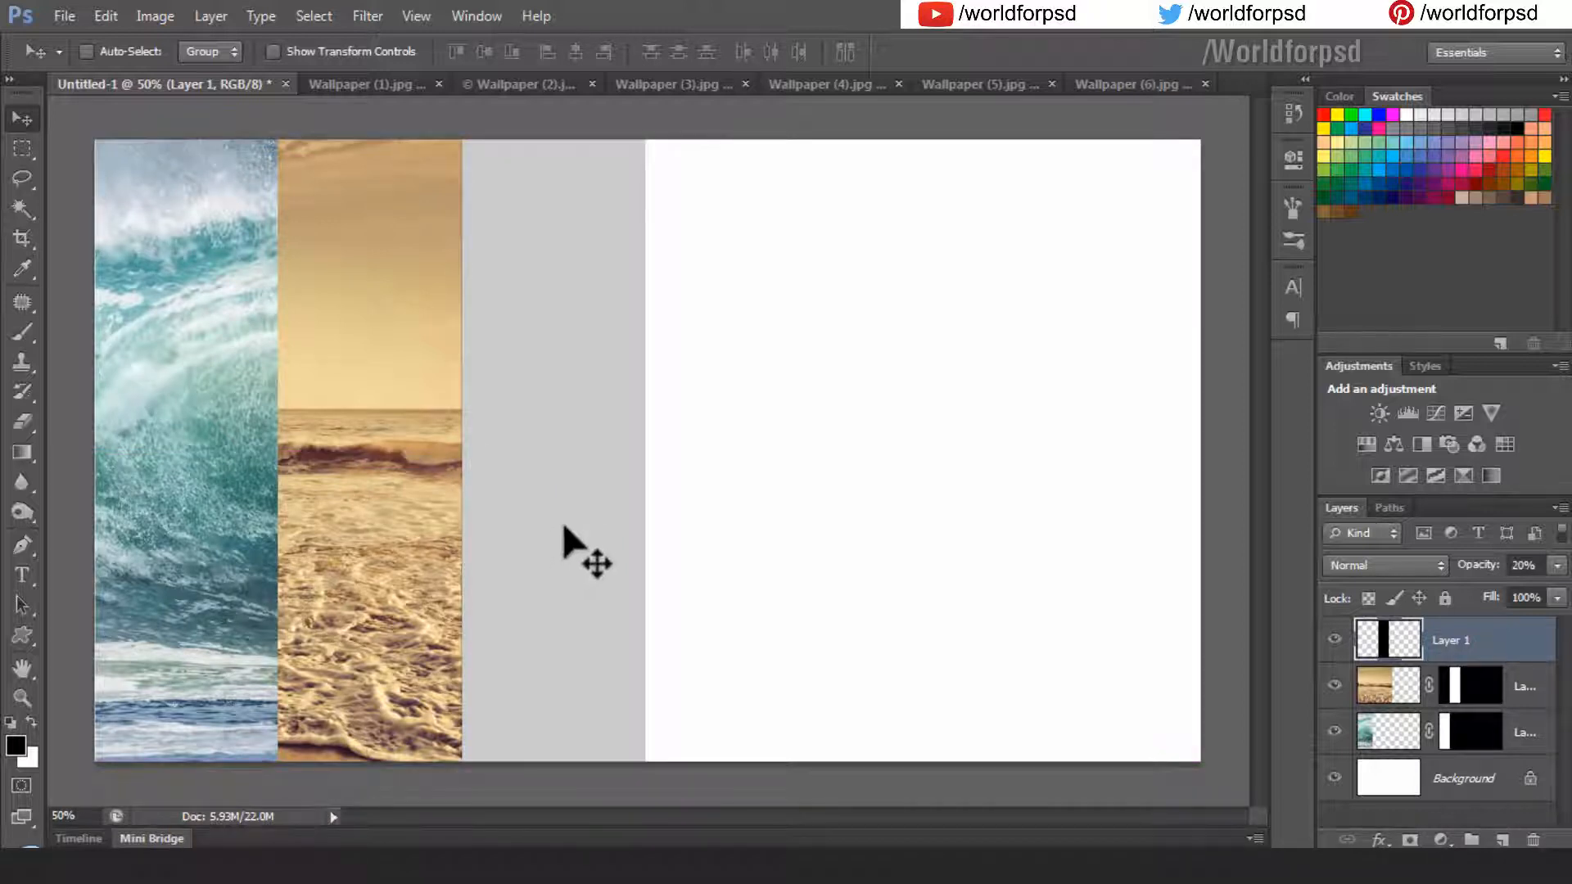
- Copy the Wallpaper (2) coastline image into Untitled-1 and scale it to about 52%, covering all but the canvas's right edge
click(456, 79)
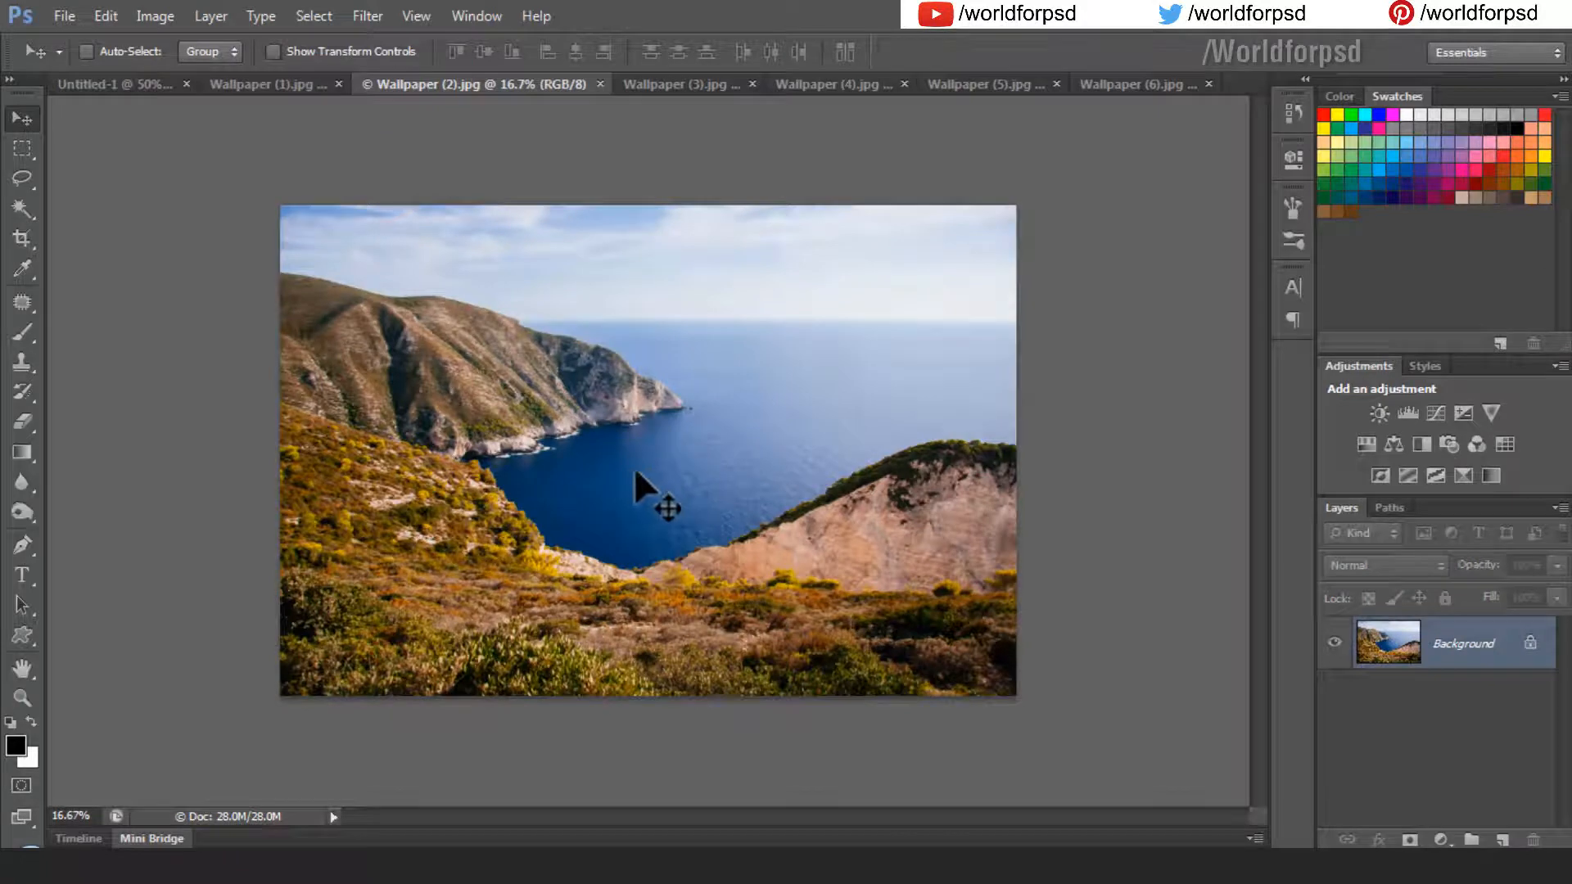
drag(635, 473, 631, 550)
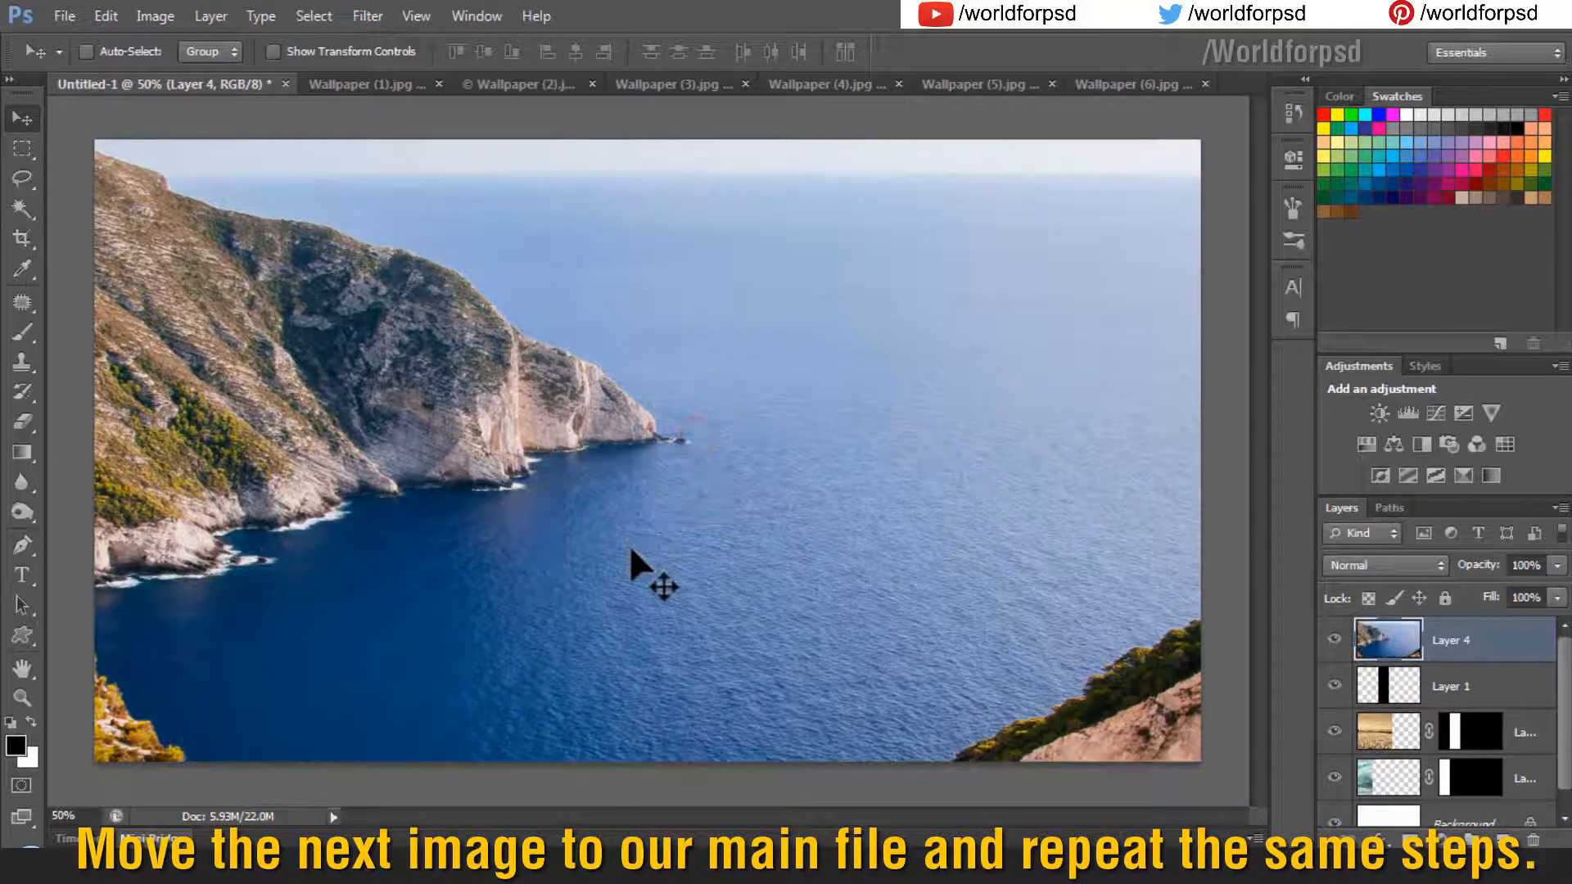
key(ctrl+minus)
key(ctrl+minus)
key(ctrl+minus)
key(ctrl+t)
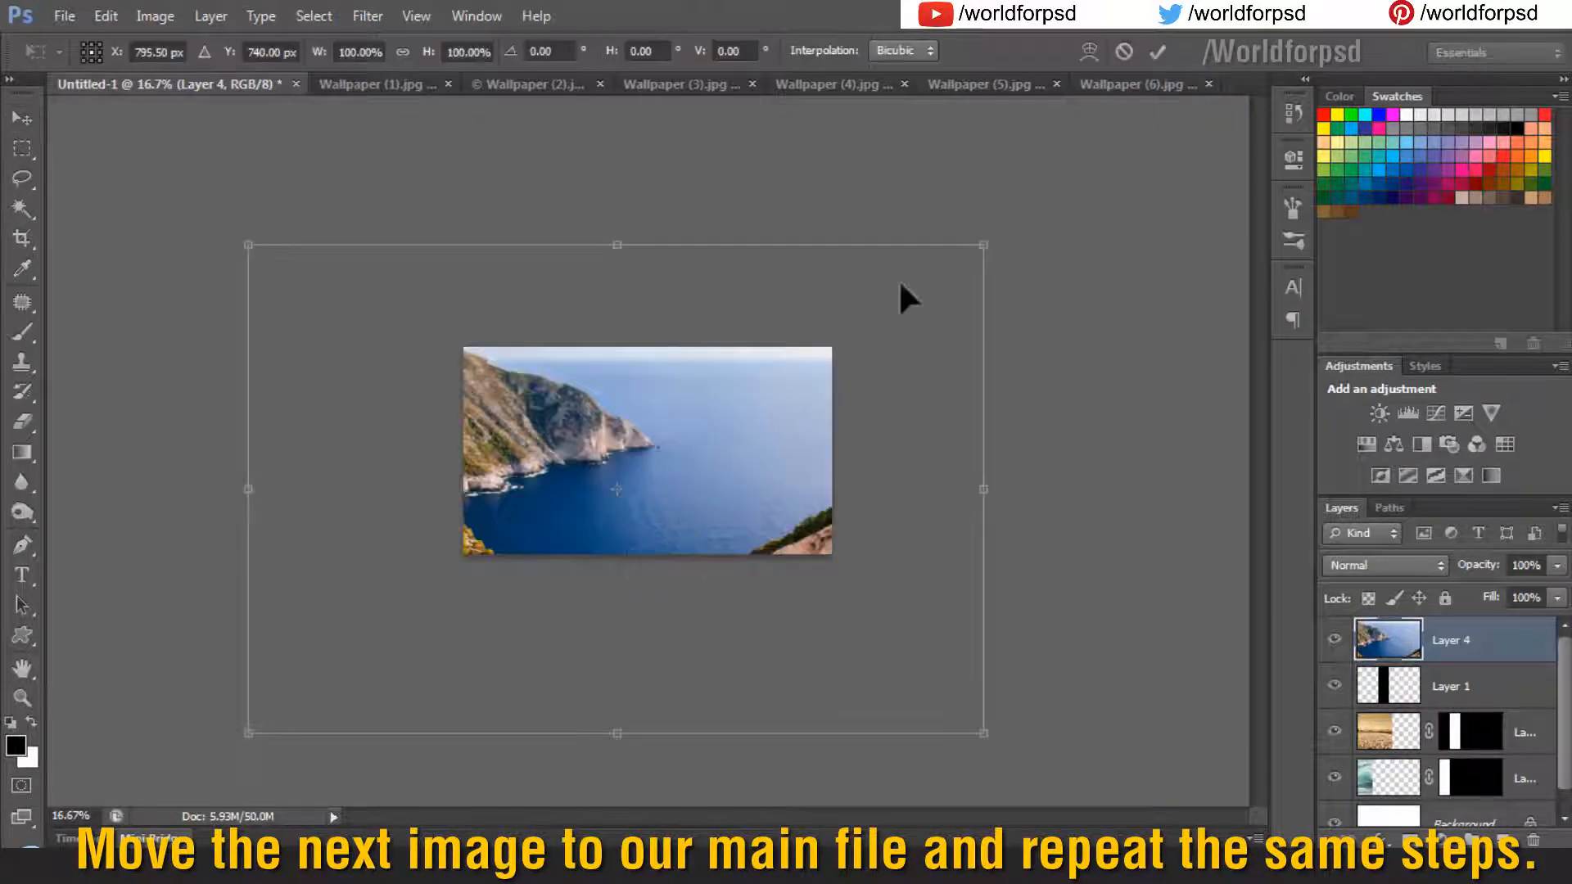
drag(979, 240, 471, 526)
drag(464, 584, 646, 379)
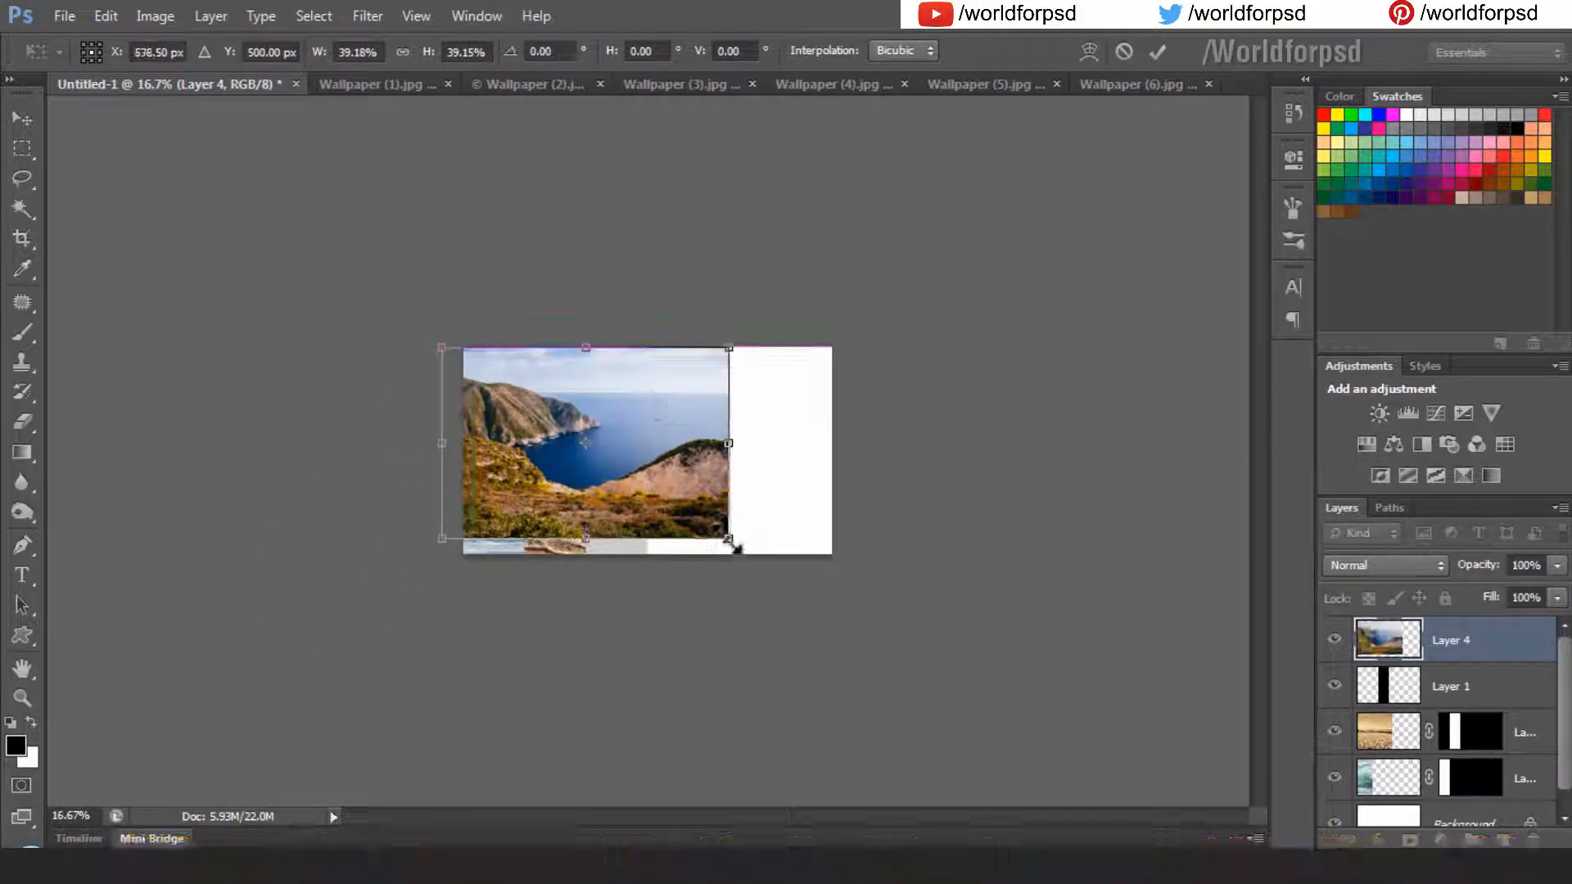
mouse_move(728, 541)
mouse_down()
mouse_move(810, 597)
mouse_move(737, 575)
mouse_move(739, 559)
mouse_up()
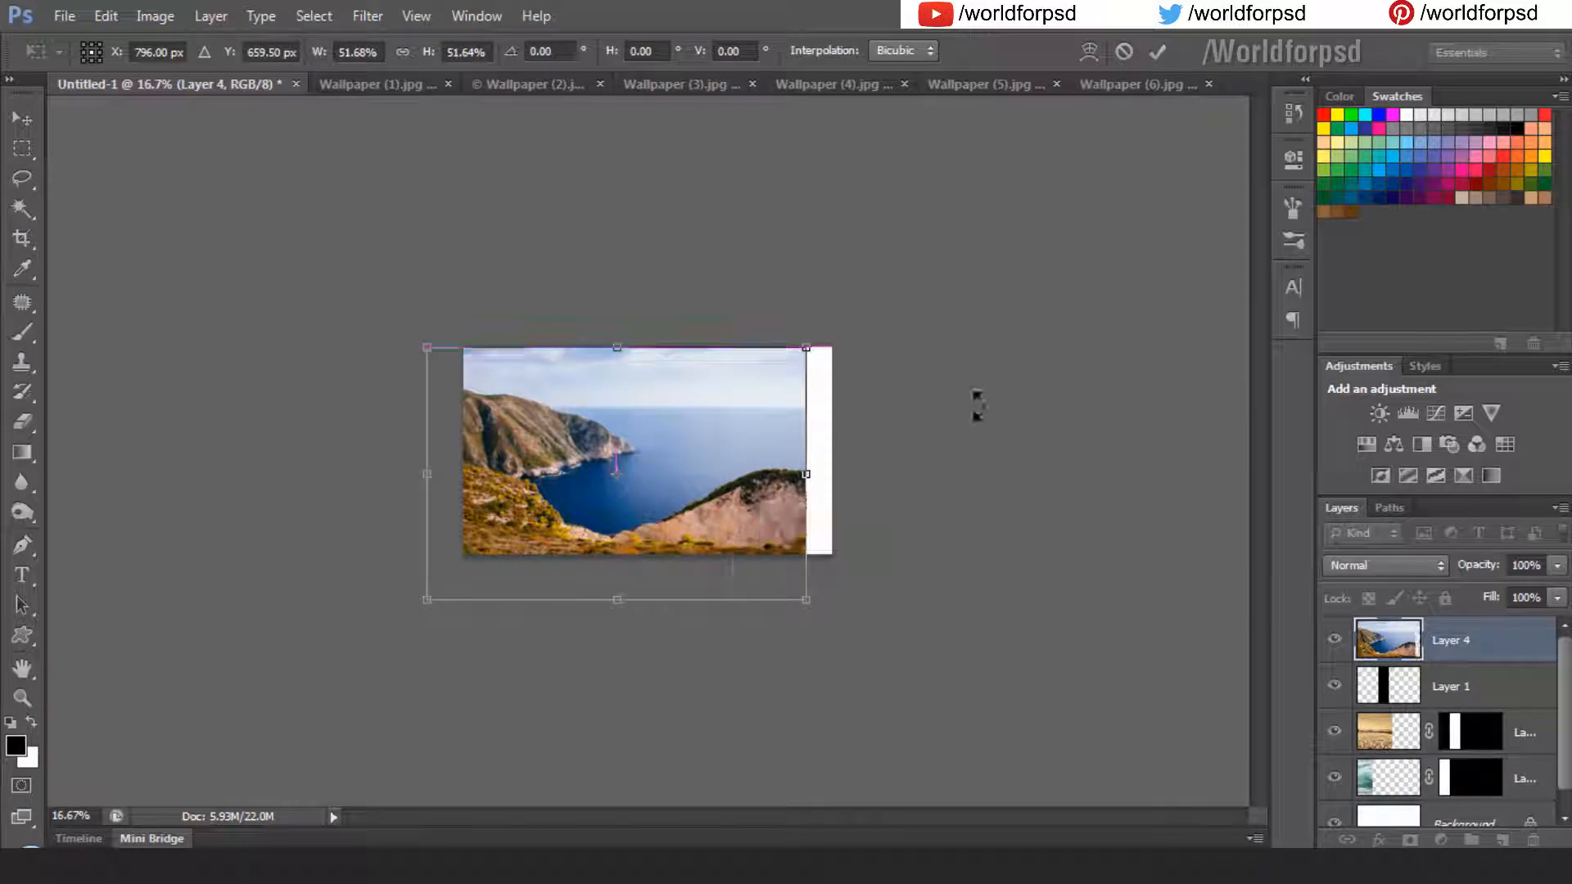
click(1155, 53)
- Bring Layer 1's strip above the coastline image and shift Layer 4 slightly left beneath it
drag(1455, 686, 1454, 626)
click(1447, 686)
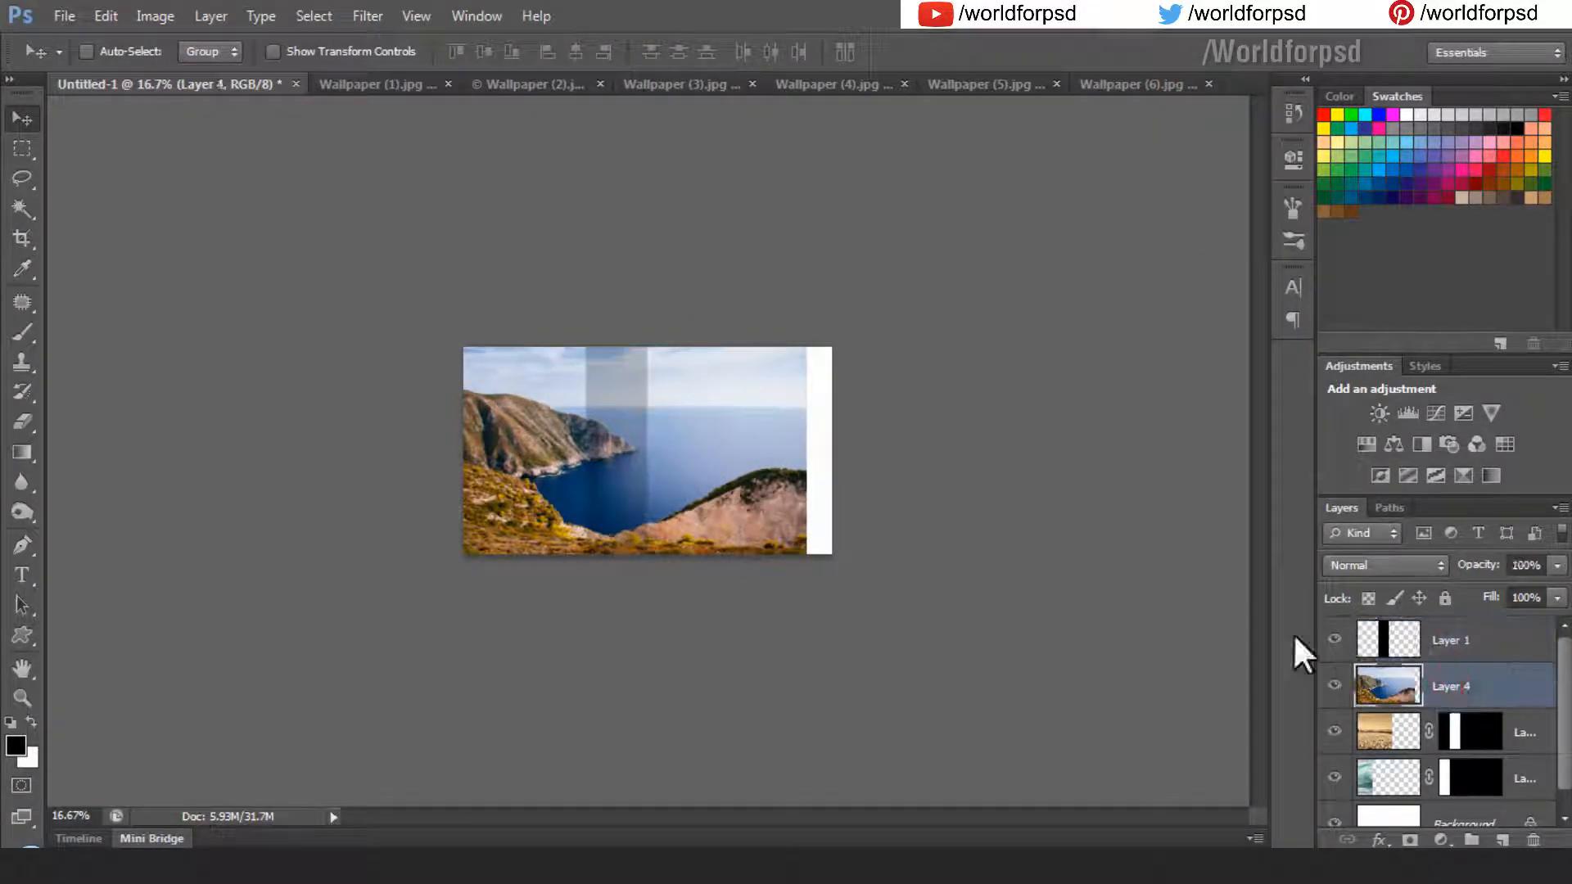
drag(753, 484, 734, 484)
- Mask the coastline image, Layer 4, to the outline of Layer 1's strip
drag(1514, 647, 1406, 654)
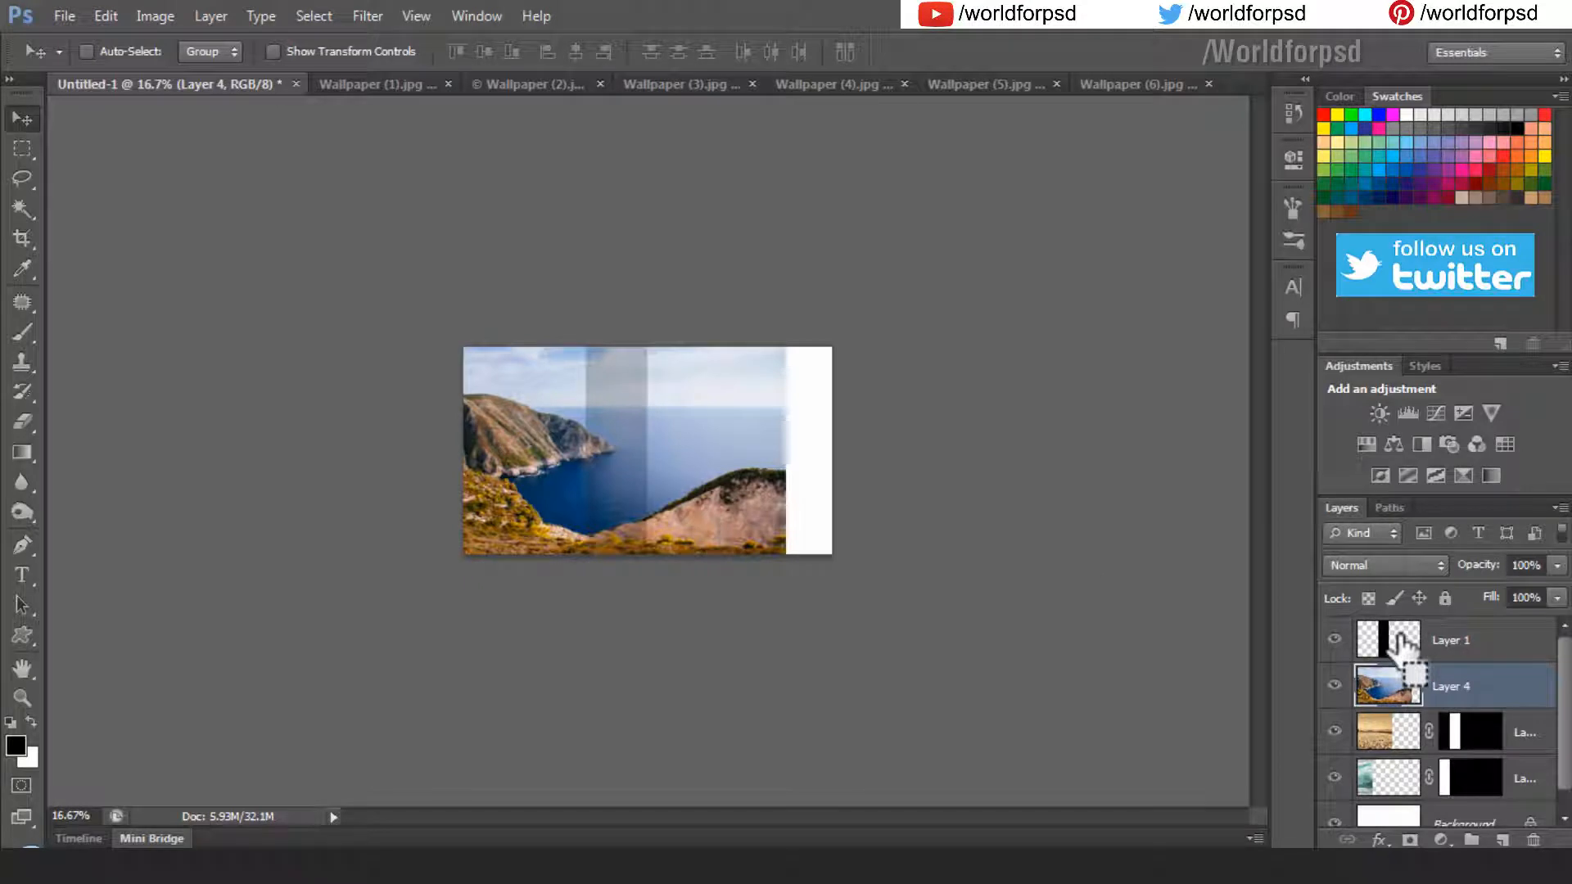
ctrl+click(1400, 639)
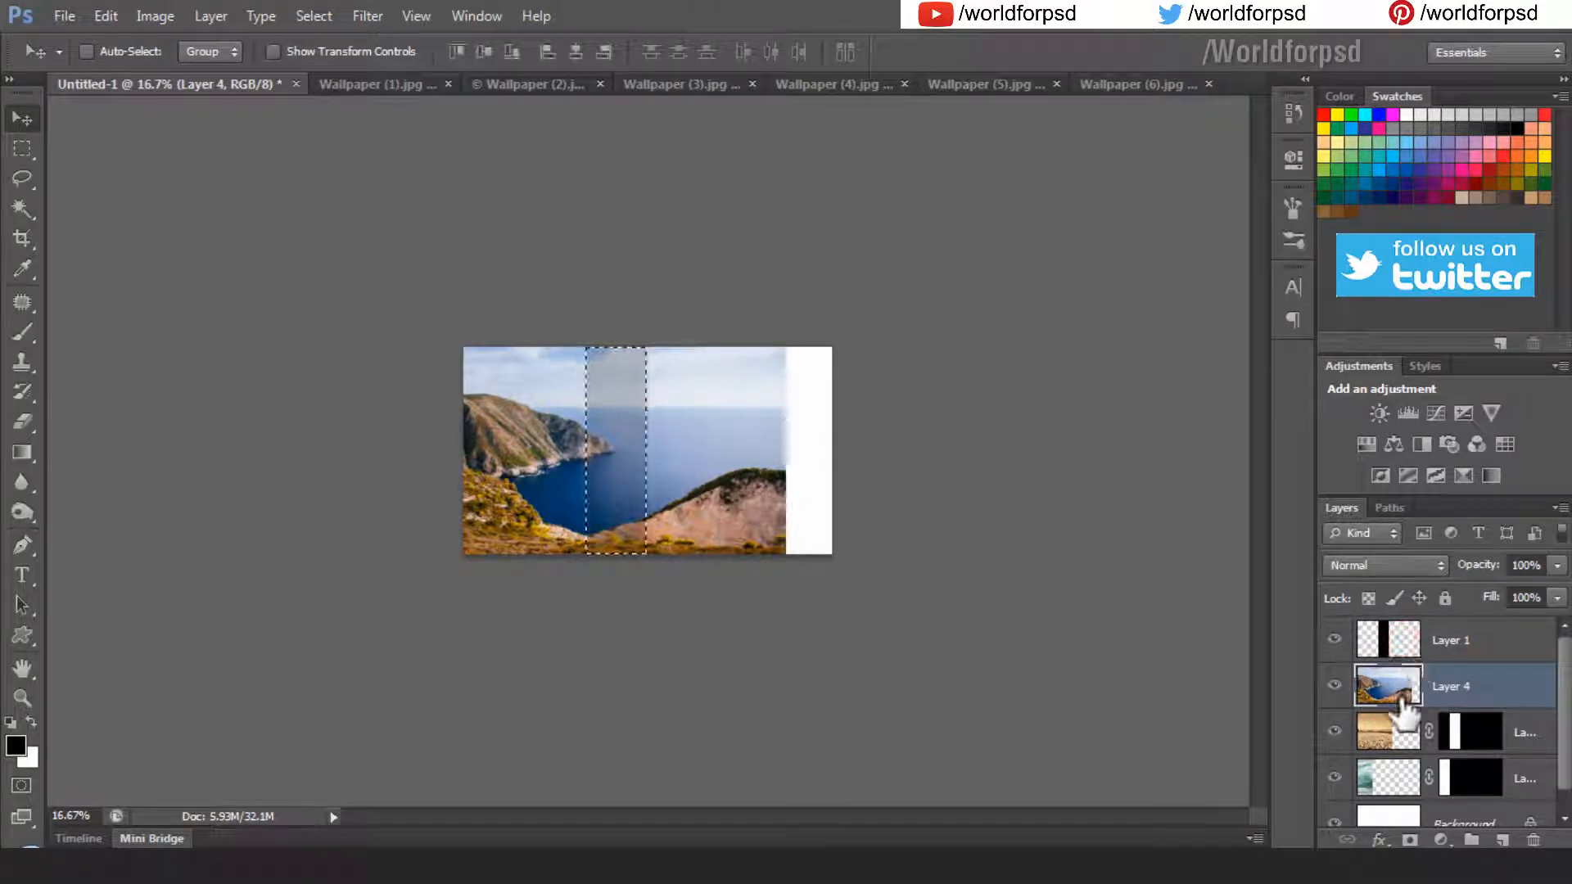
click(1414, 839)
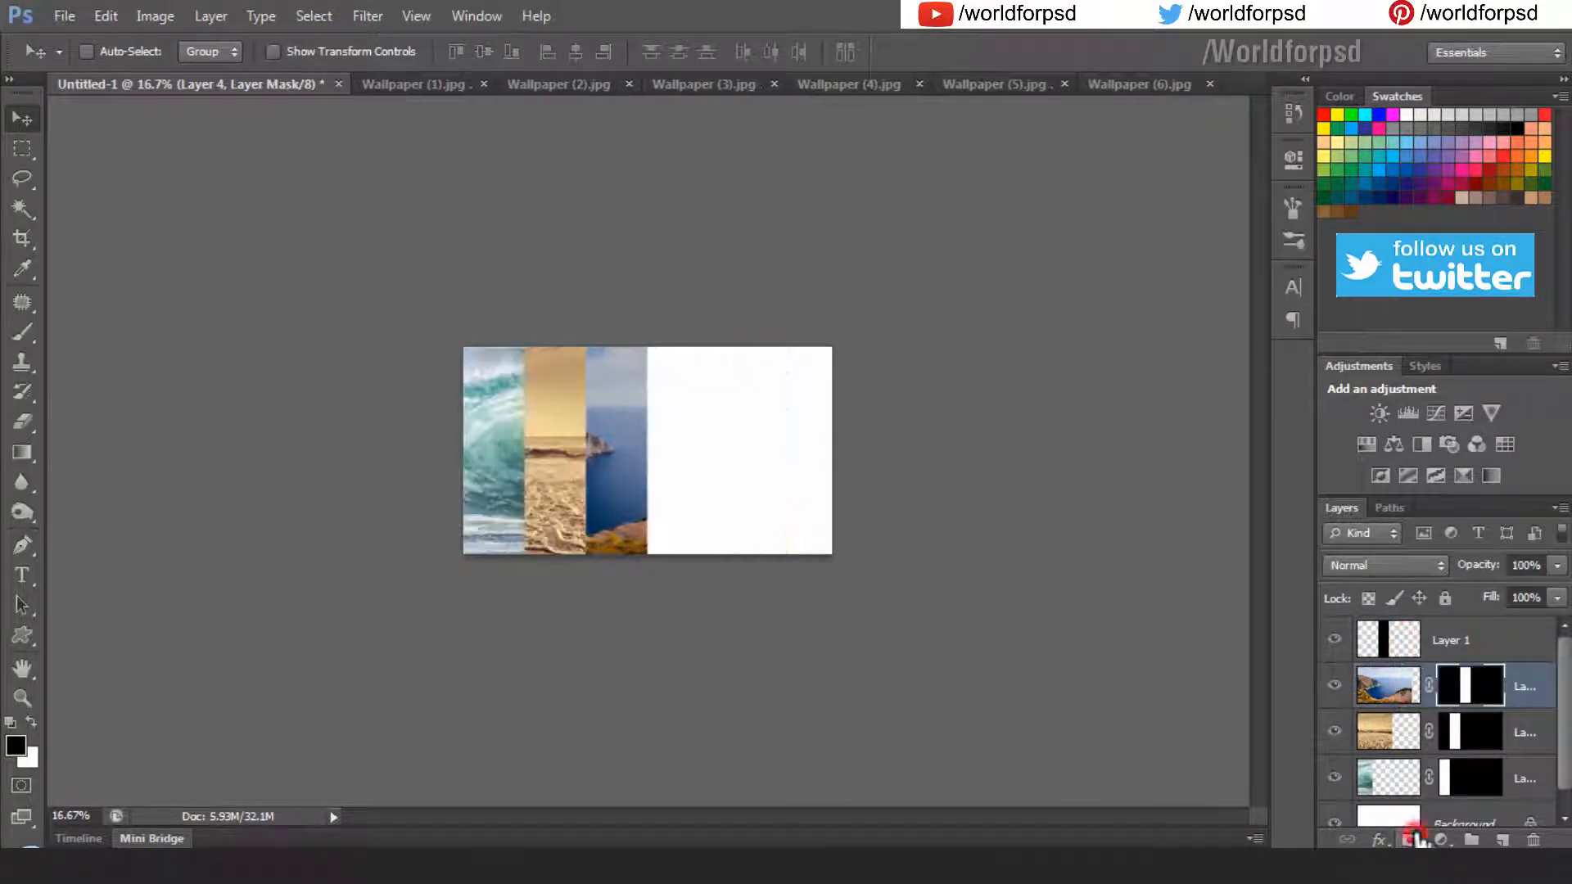
- Copy the Wallpaper (5) sunset beach image into Untitled-1 below Layer 1, aligned to cover the whole canvas
key(z)
click(626, 385)
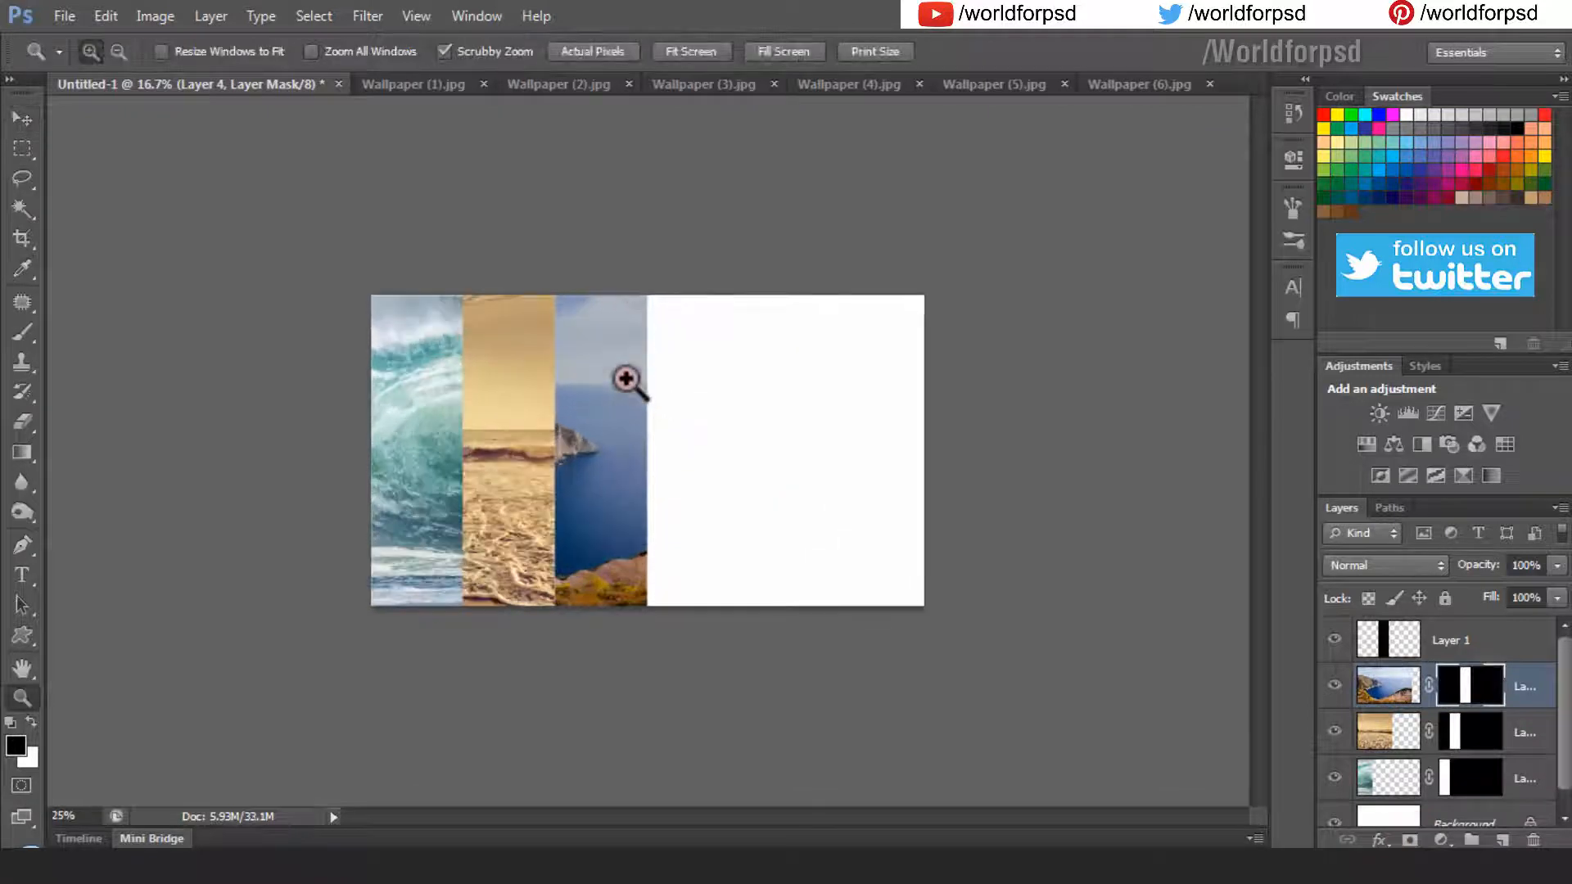
click(968, 88)
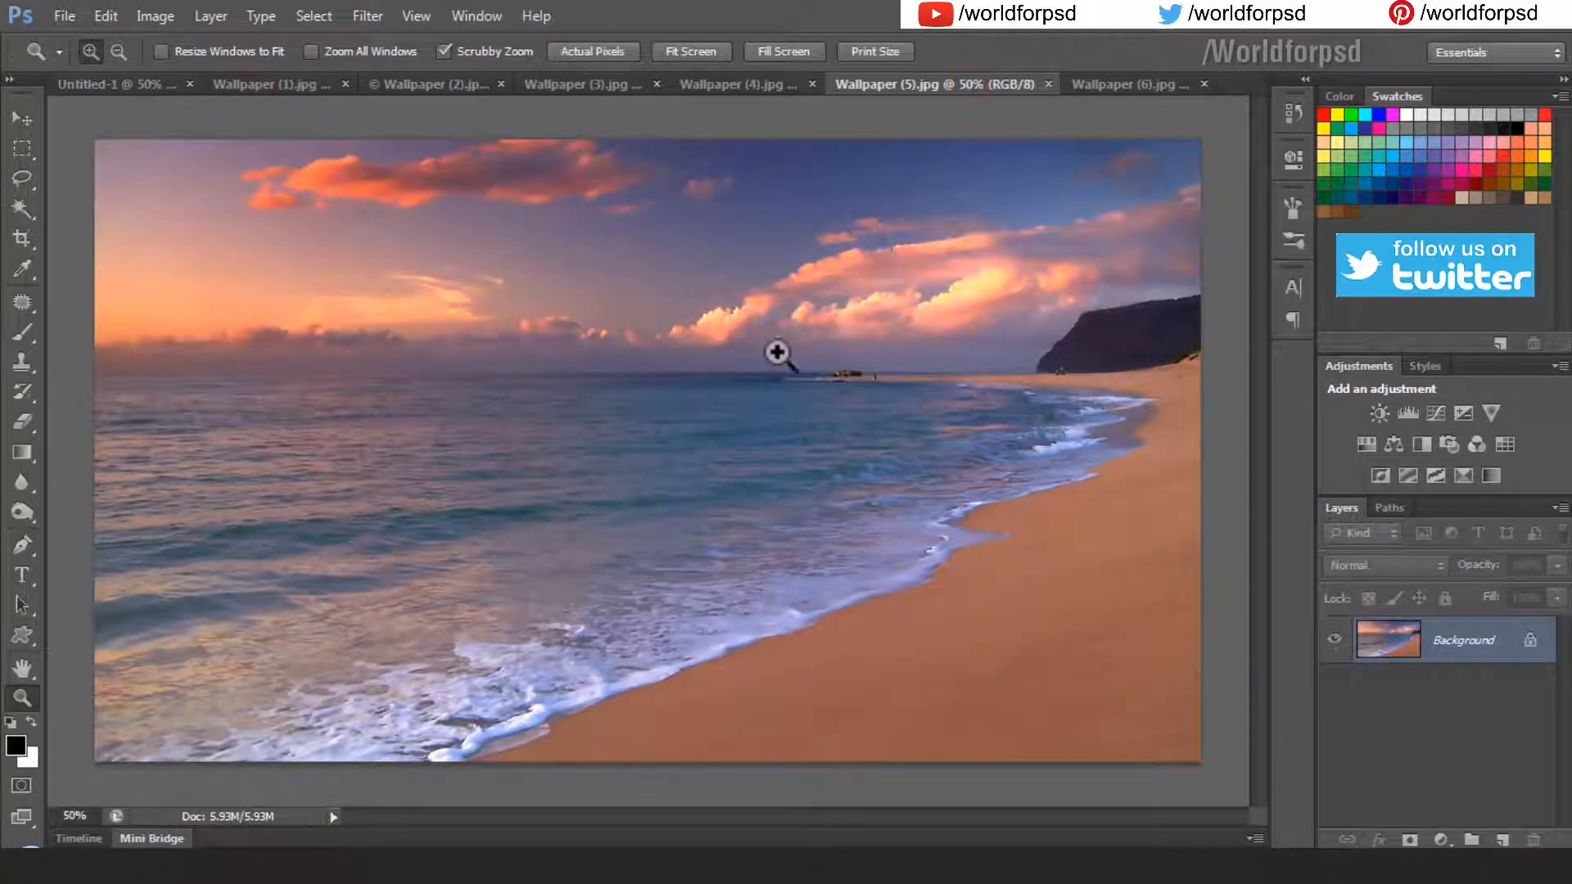
key(v)
mouse_move(823, 400)
mouse_down()
mouse_move(150, 89)
mouse_move(742, 385)
mouse_move(772, 442)
mouse_move(833, 398)
mouse_move(814, 376)
mouse_up()
drag(1123, 581, 1125, 581)
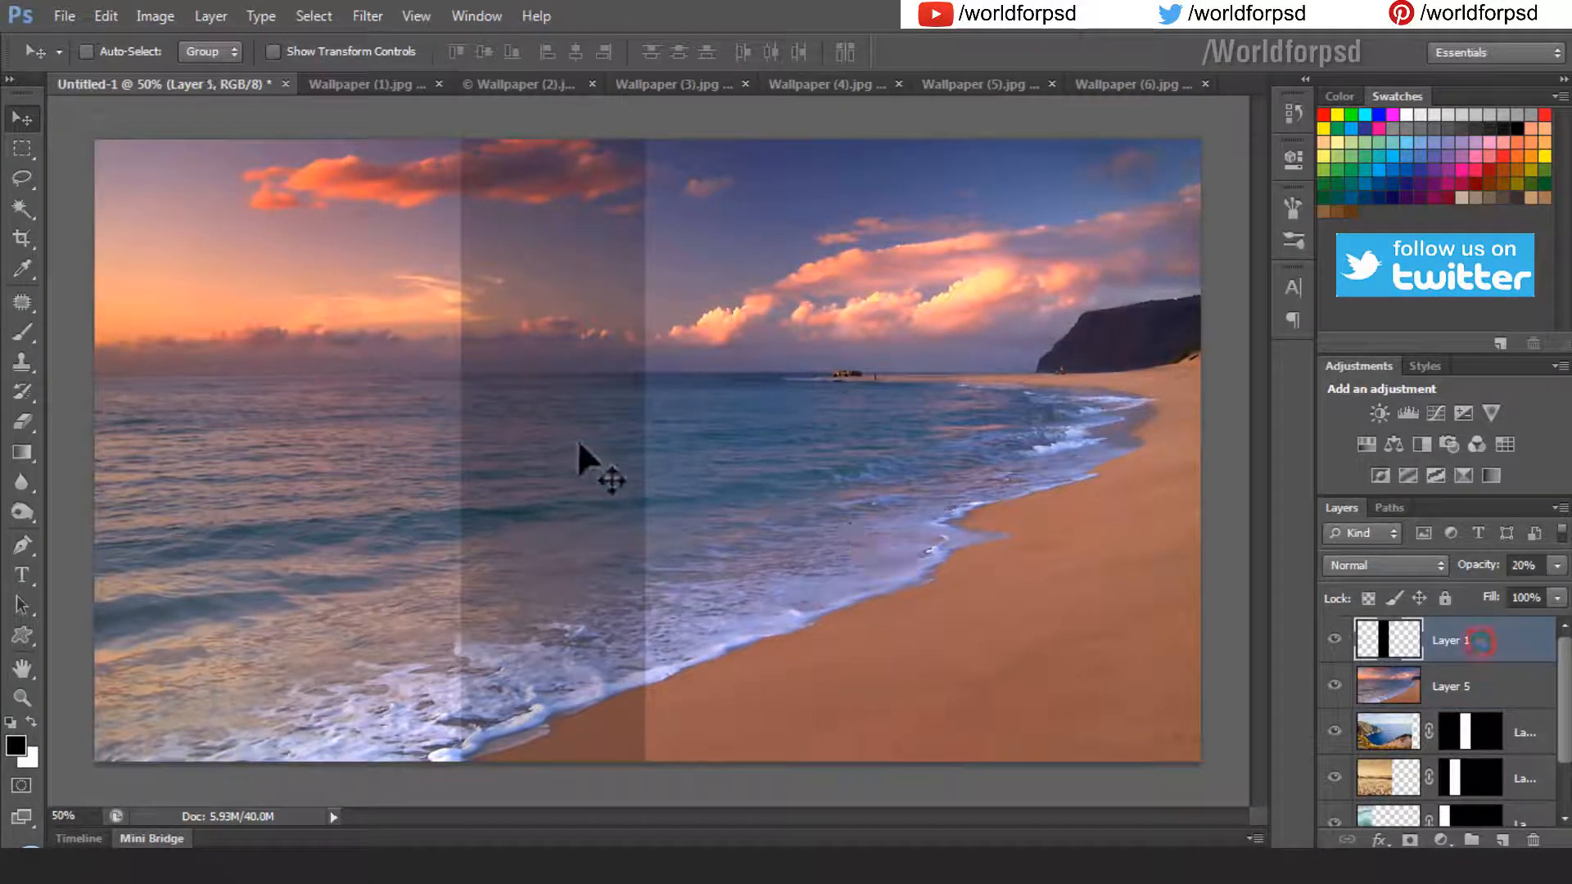
- Move Layer 1's strip directly right of the masked coastline strip, hiding Layer 5 briefly to check the alignment
drag(580, 439, 807, 424)
click(1335, 687)
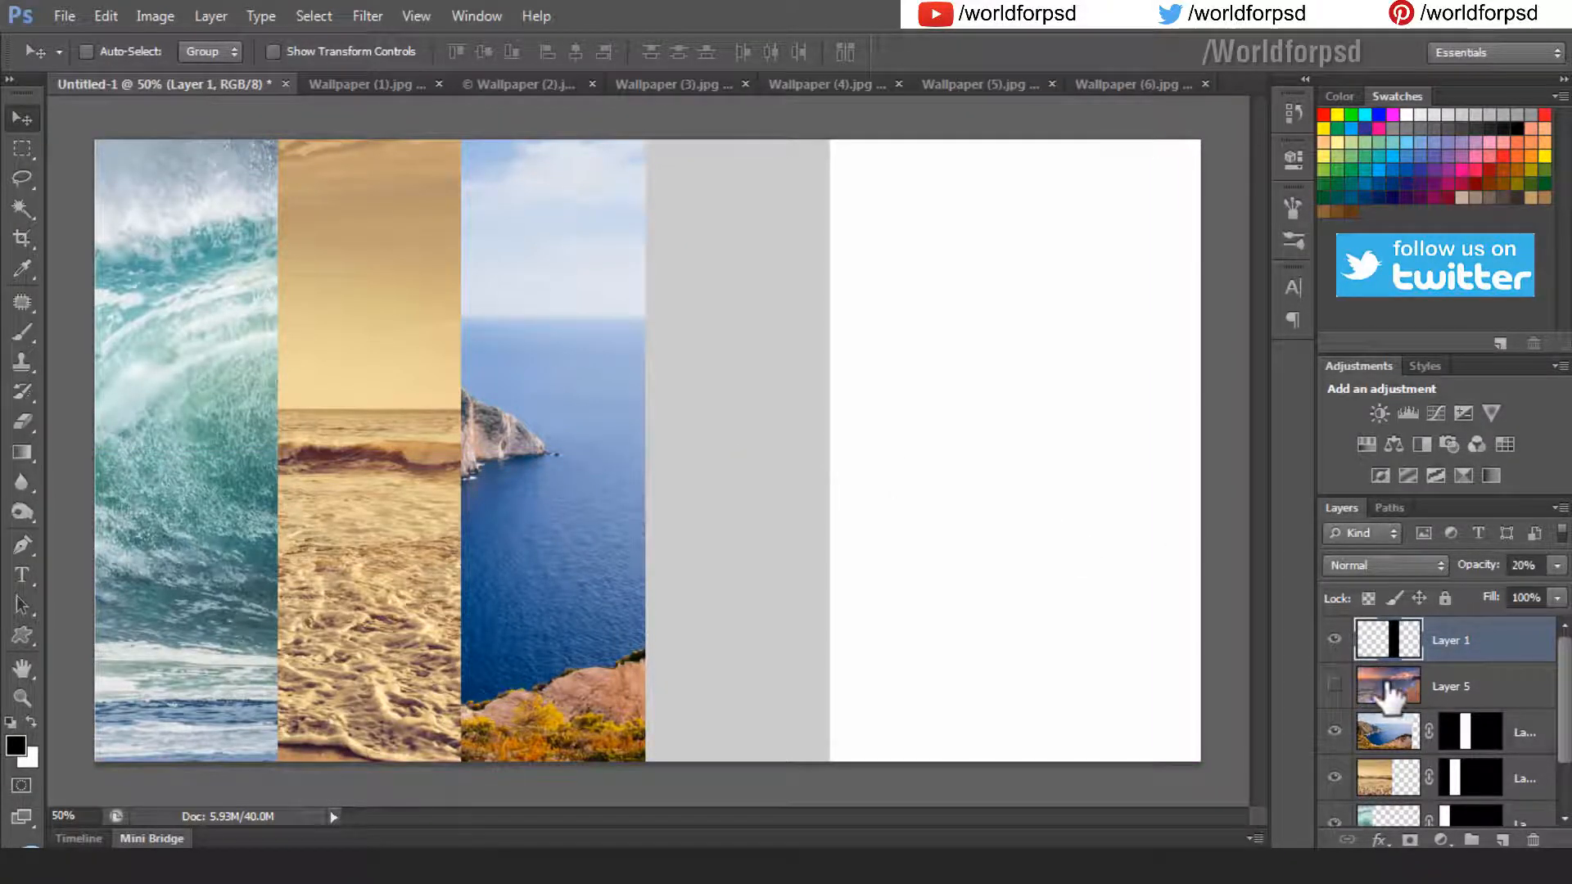
click(1336, 686)
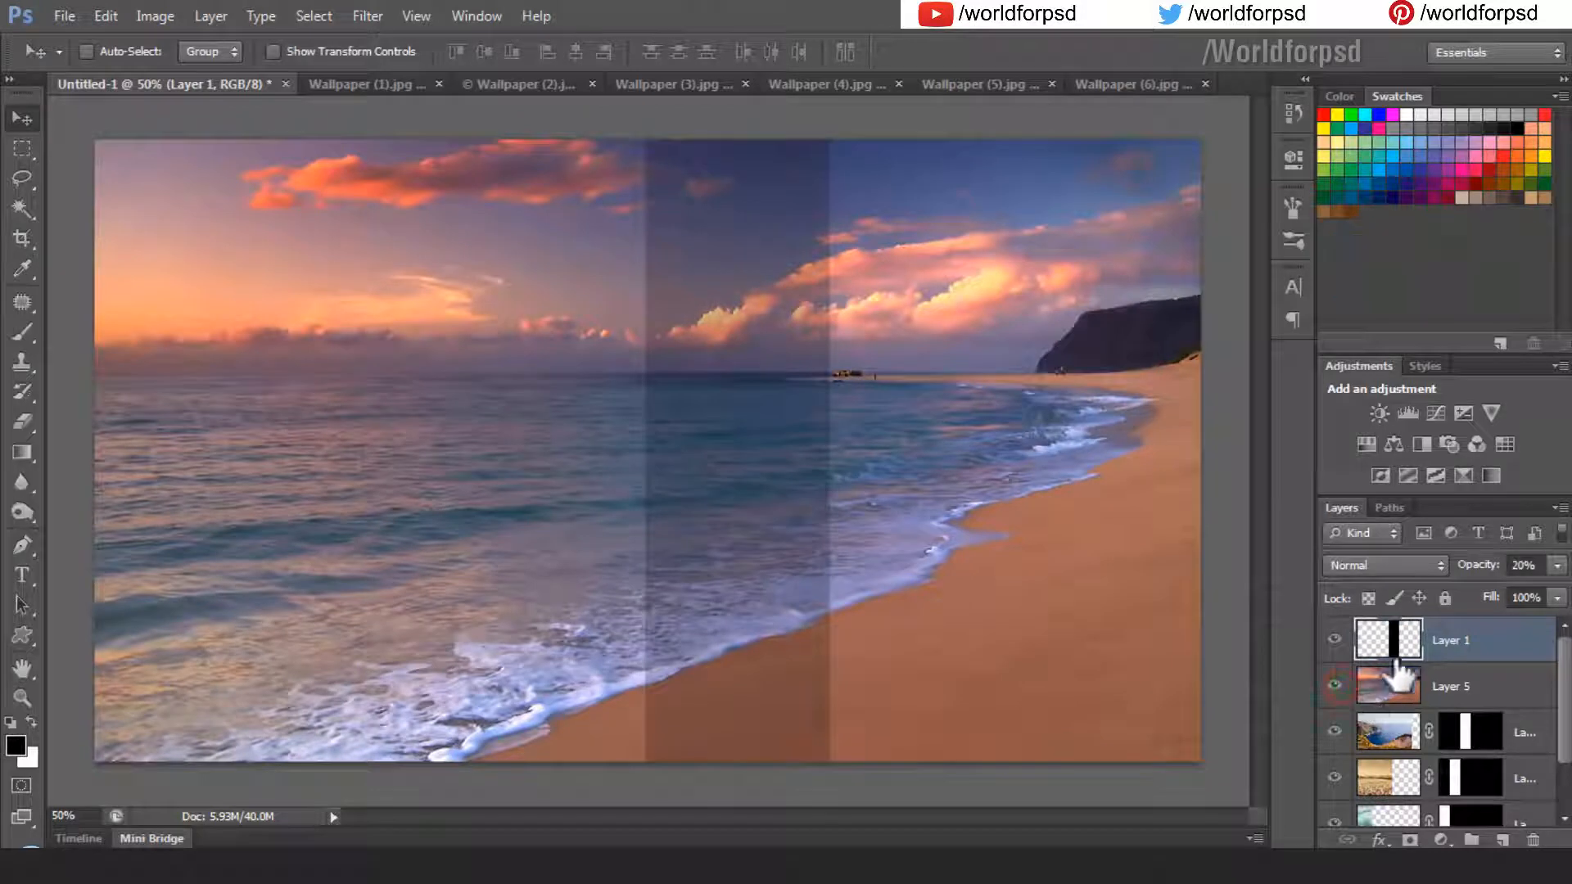
- Mask the sunset beach image, Layer 5, to the outline of Layer 1's strip
ctrl+click(1389, 646)
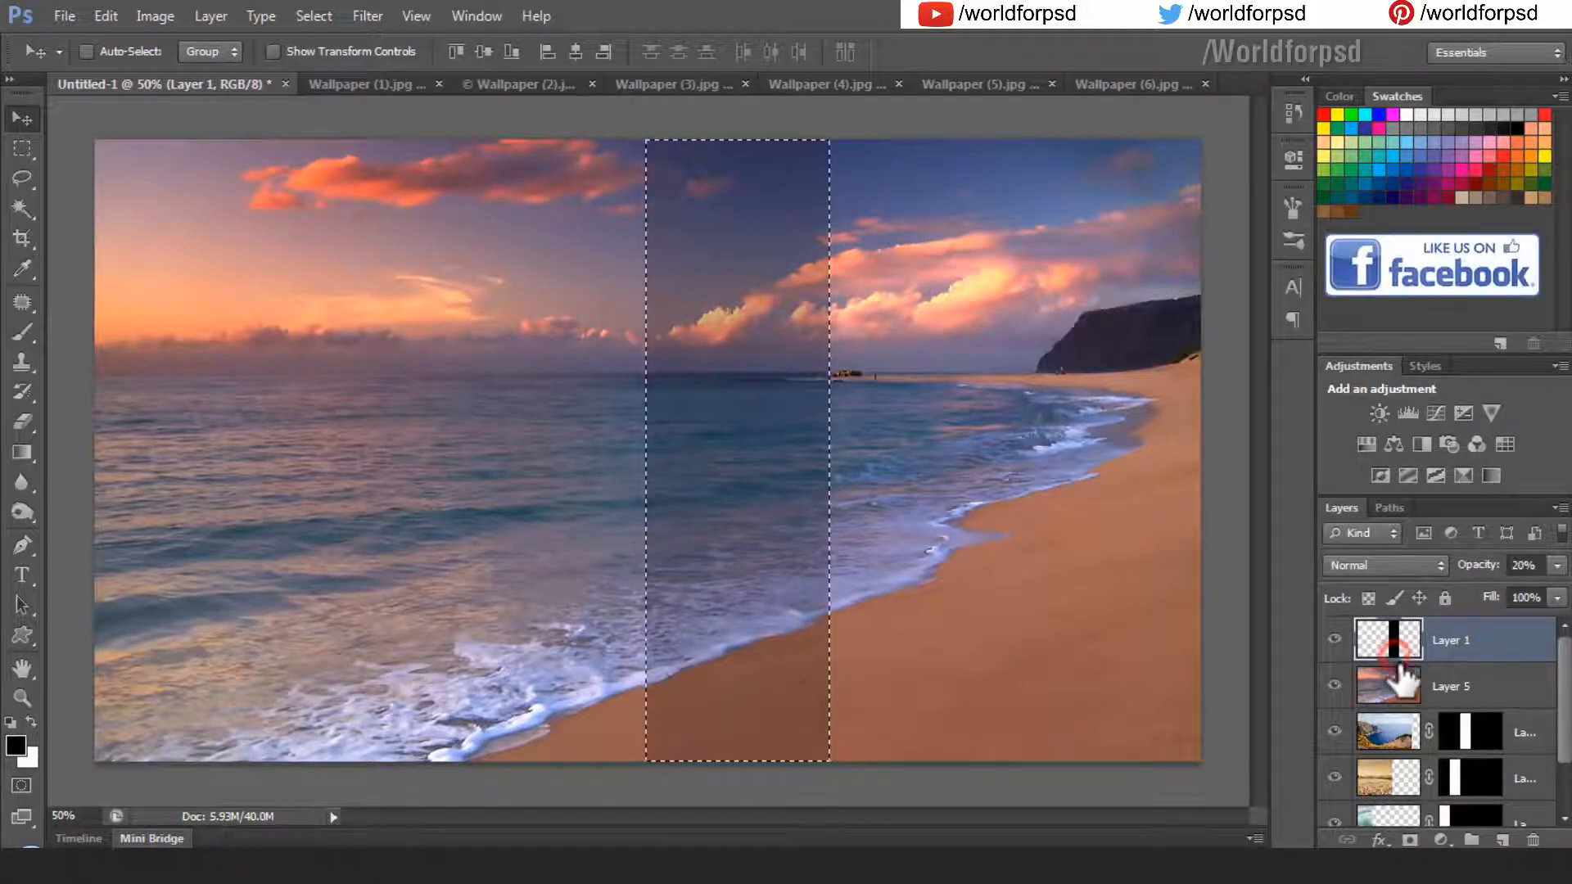
click(1453, 702)
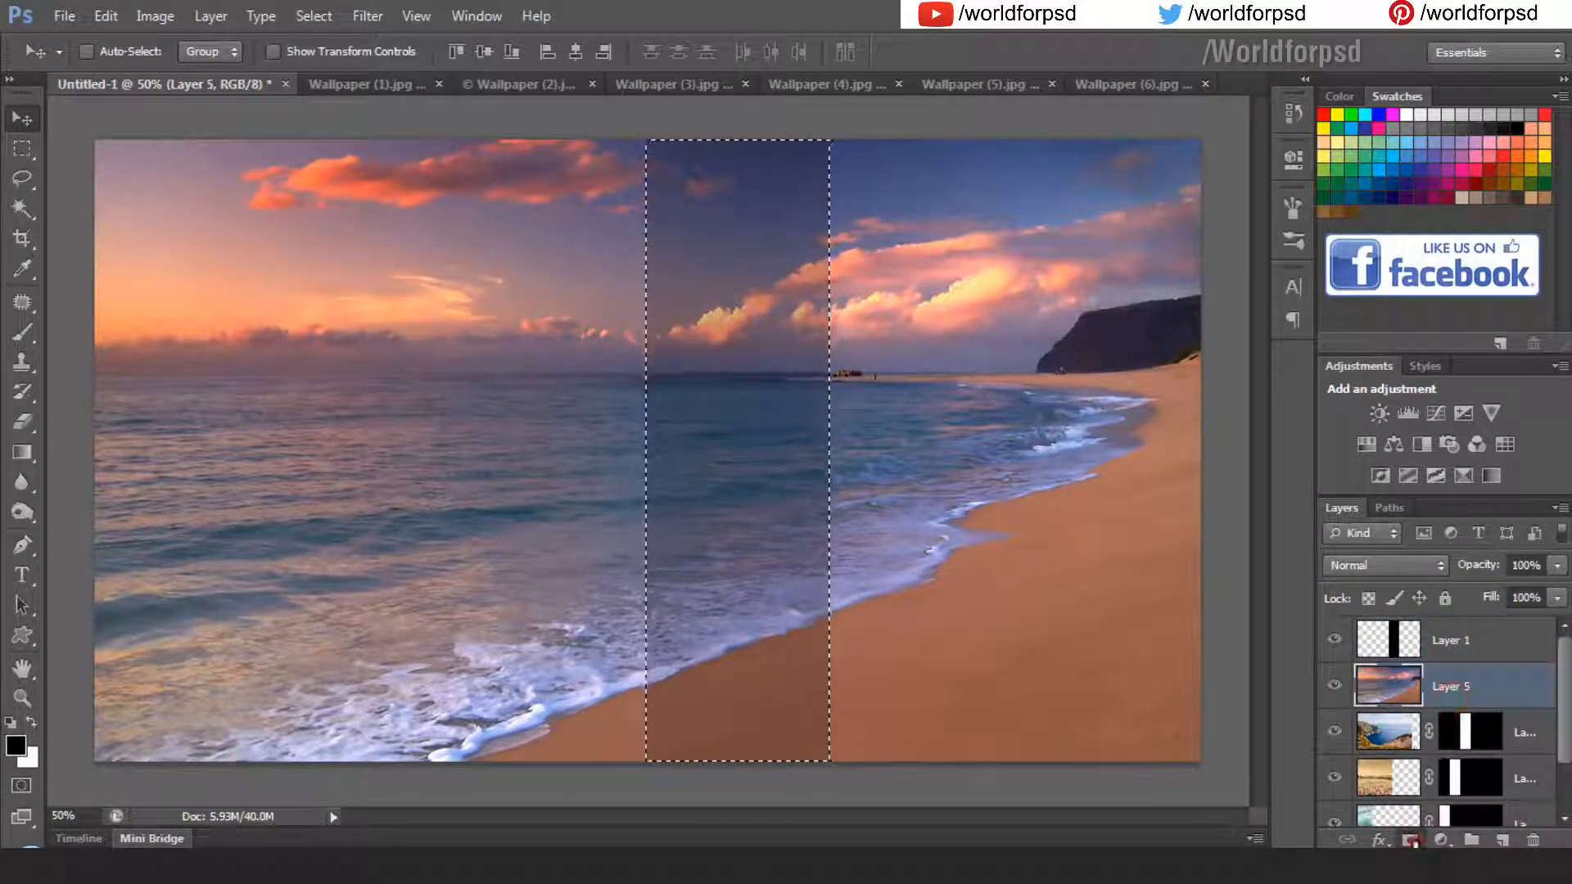
click(1408, 839)
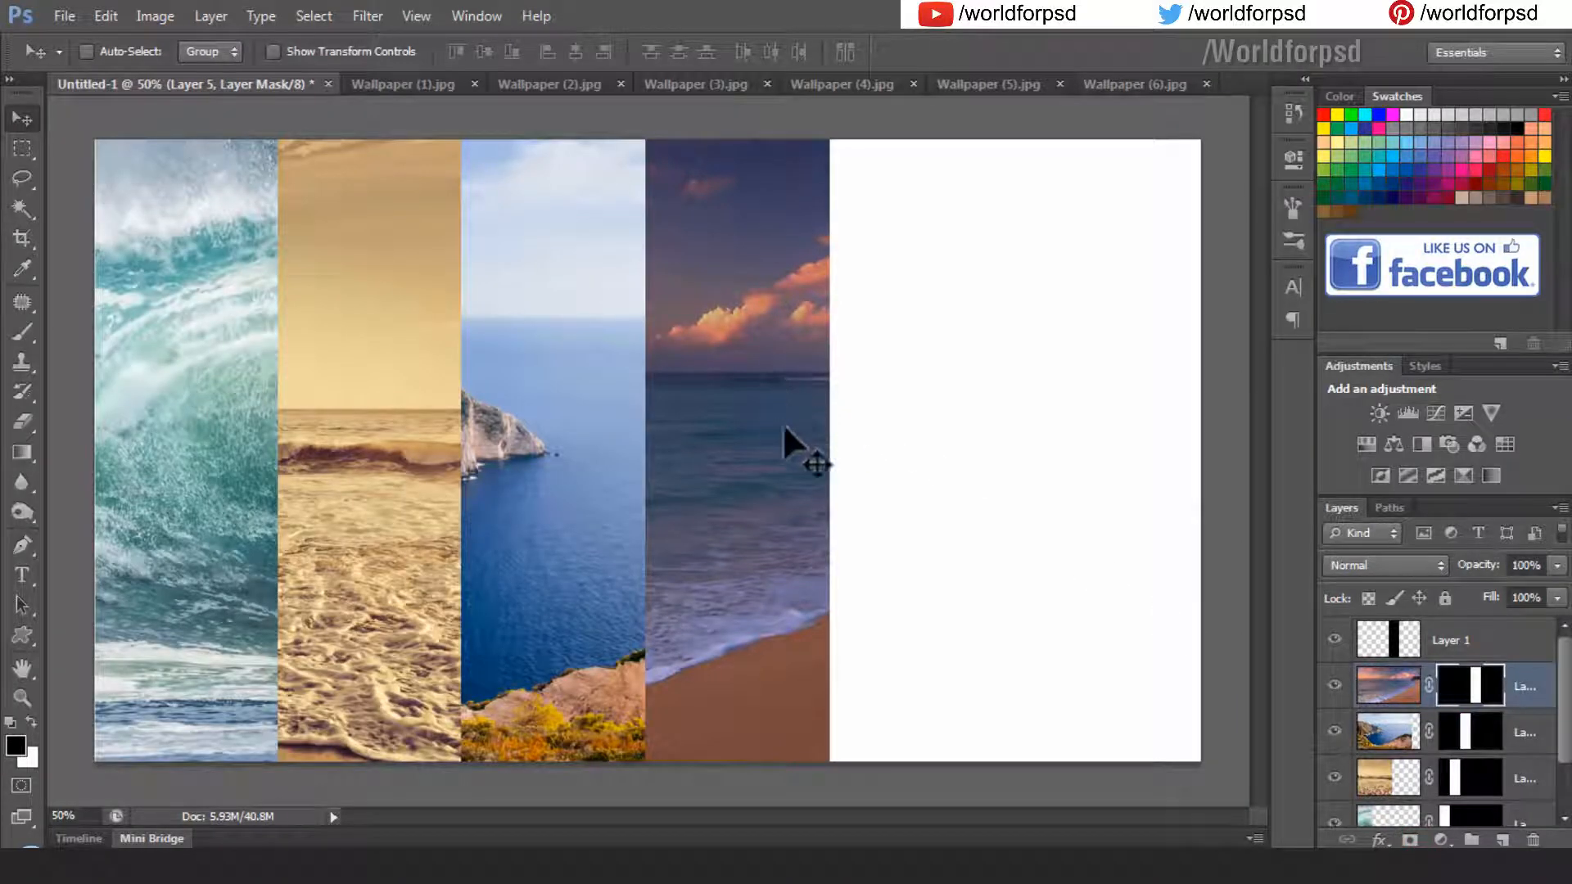
- Copy the Wallpaper (6) palm beach image into Untitled-1 and, with it hidden while positioning, align Layer 1's strip directly right of the sunset strip
click(1111, 82)
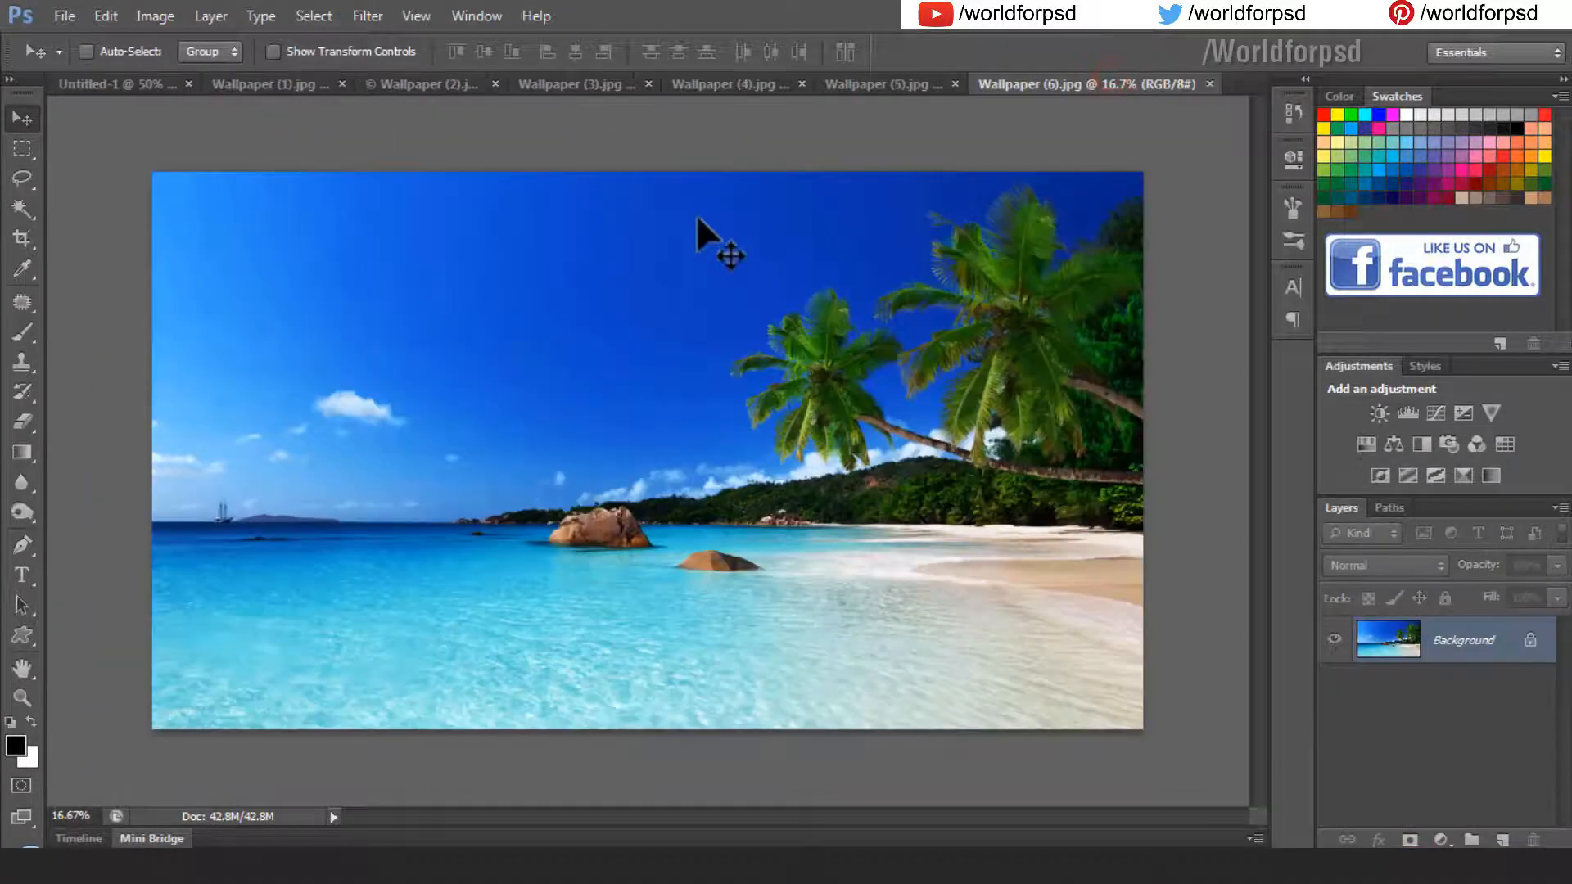
drag(790, 447, 928, 444)
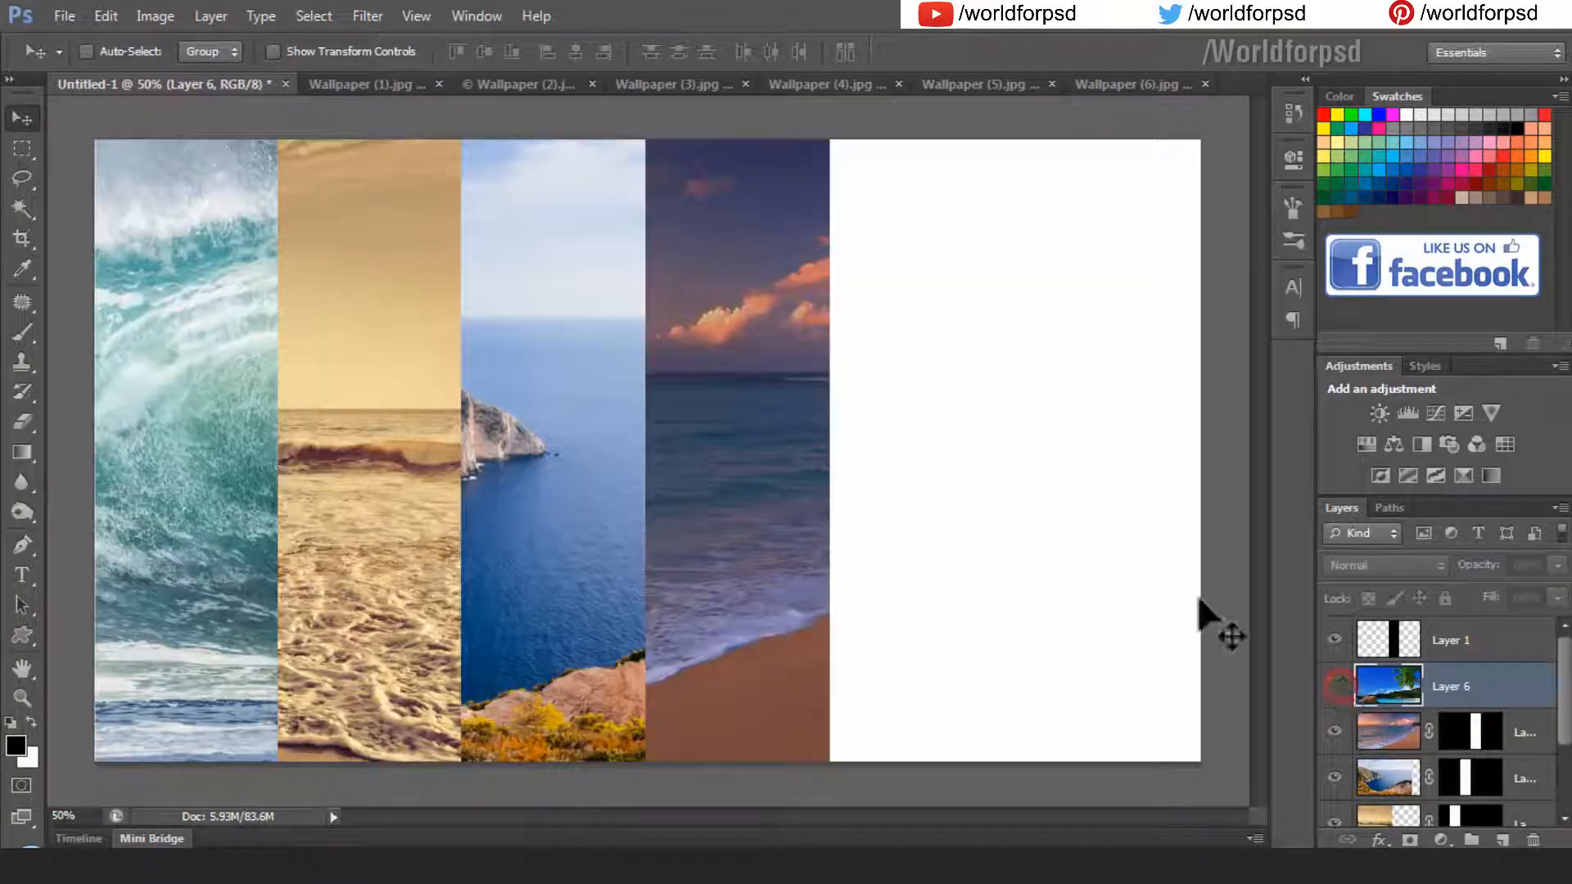
click(1438, 642)
drag(841, 529, 1029, 557)
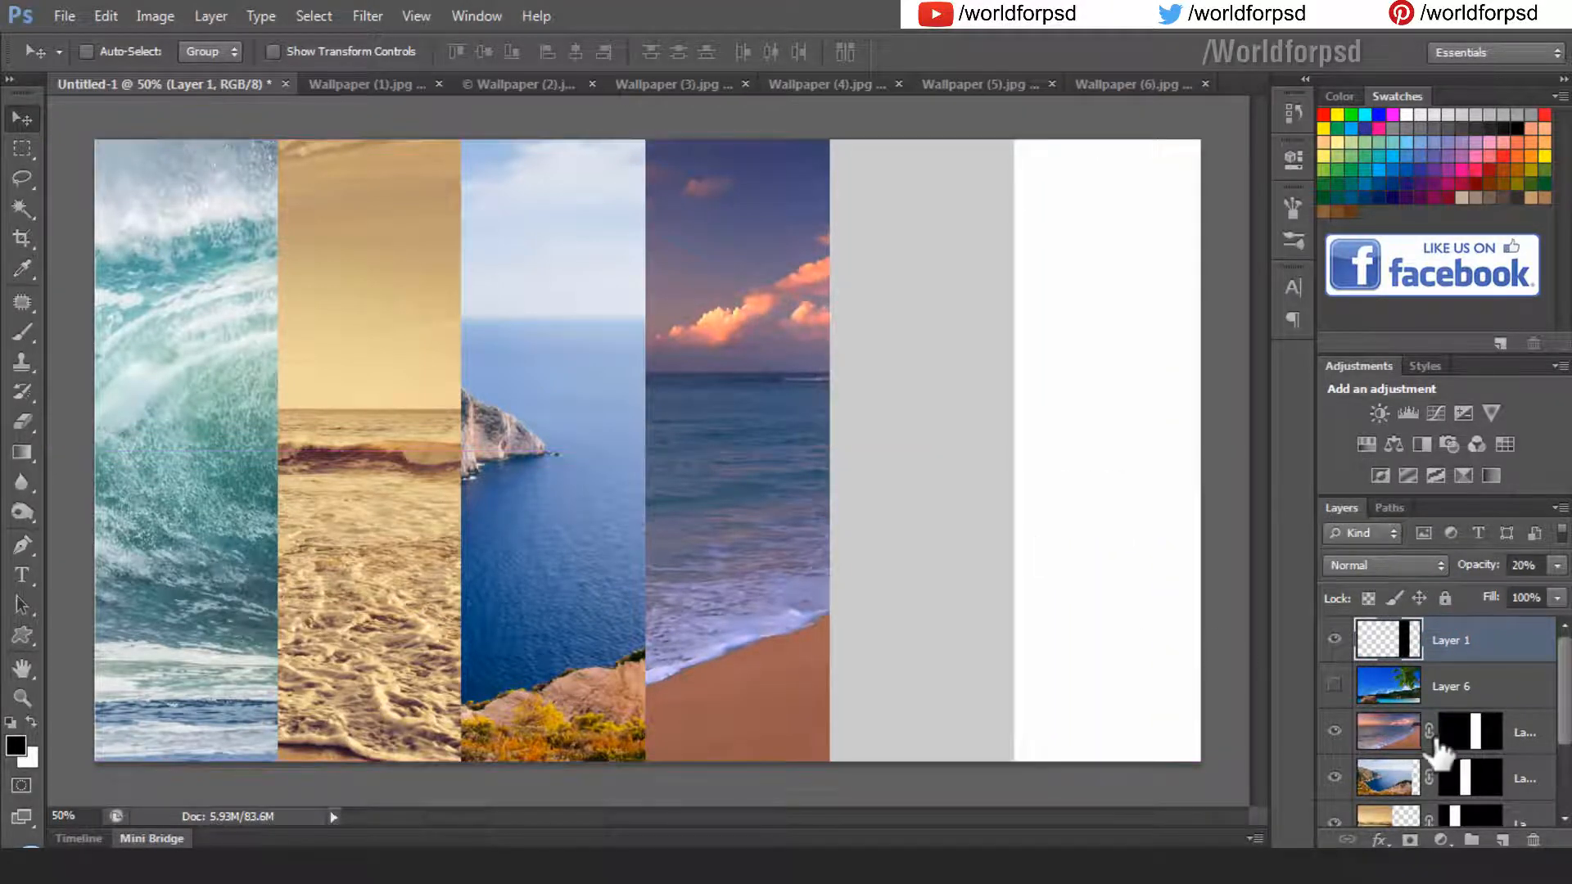
click(1335, 686)
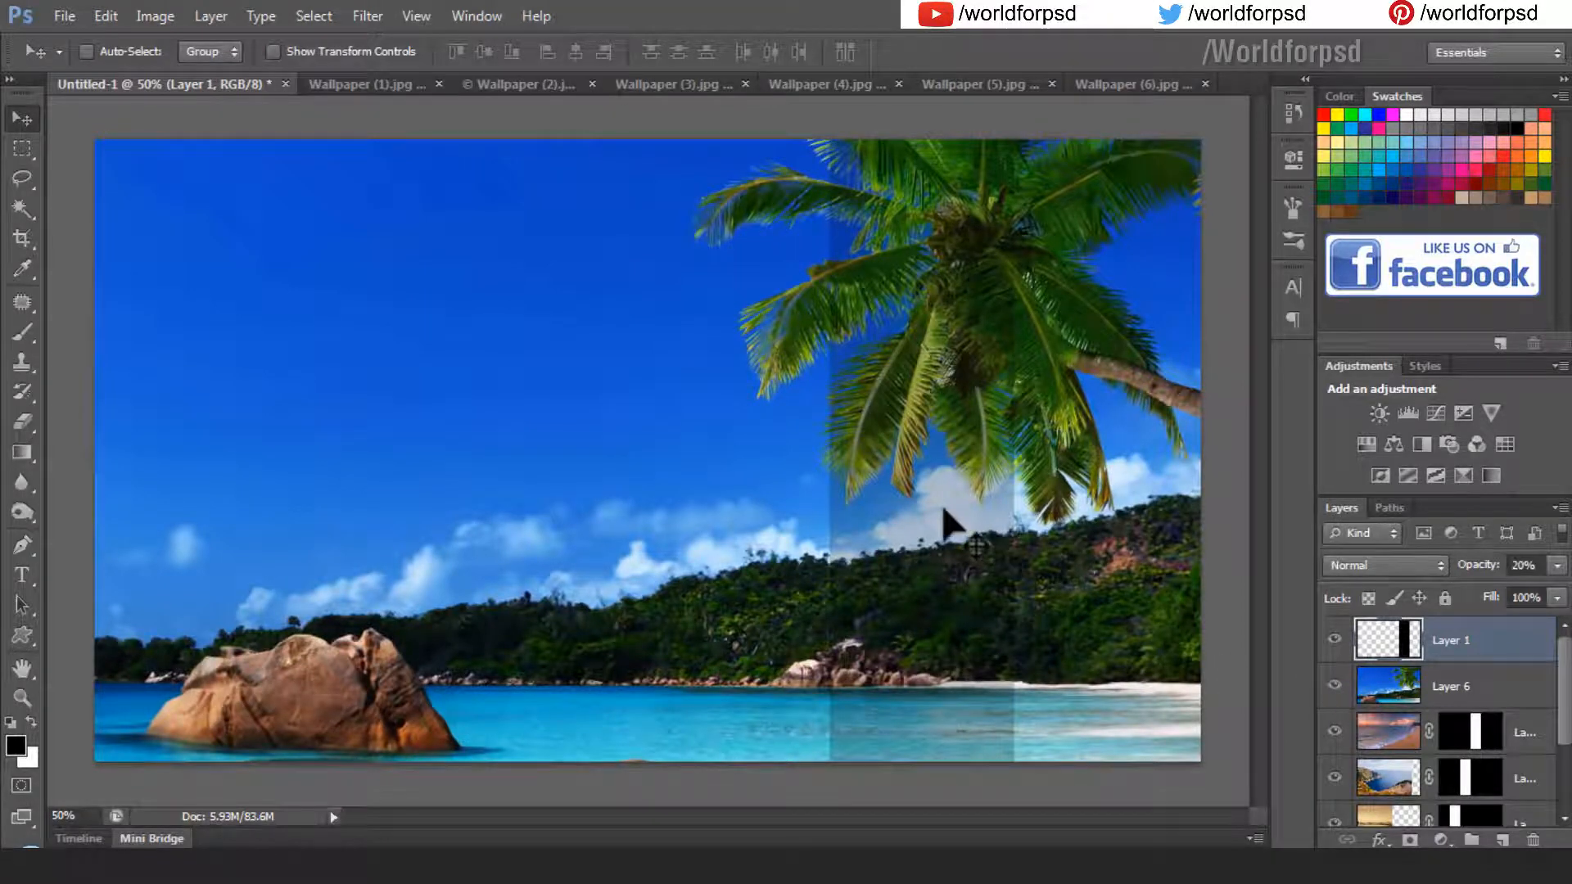
- Scale the palm beach image, Layer 6, to about 41% and position it over the canvas with the palms at the right edge
key(ctrl+minus)
key(ctrl+minus)
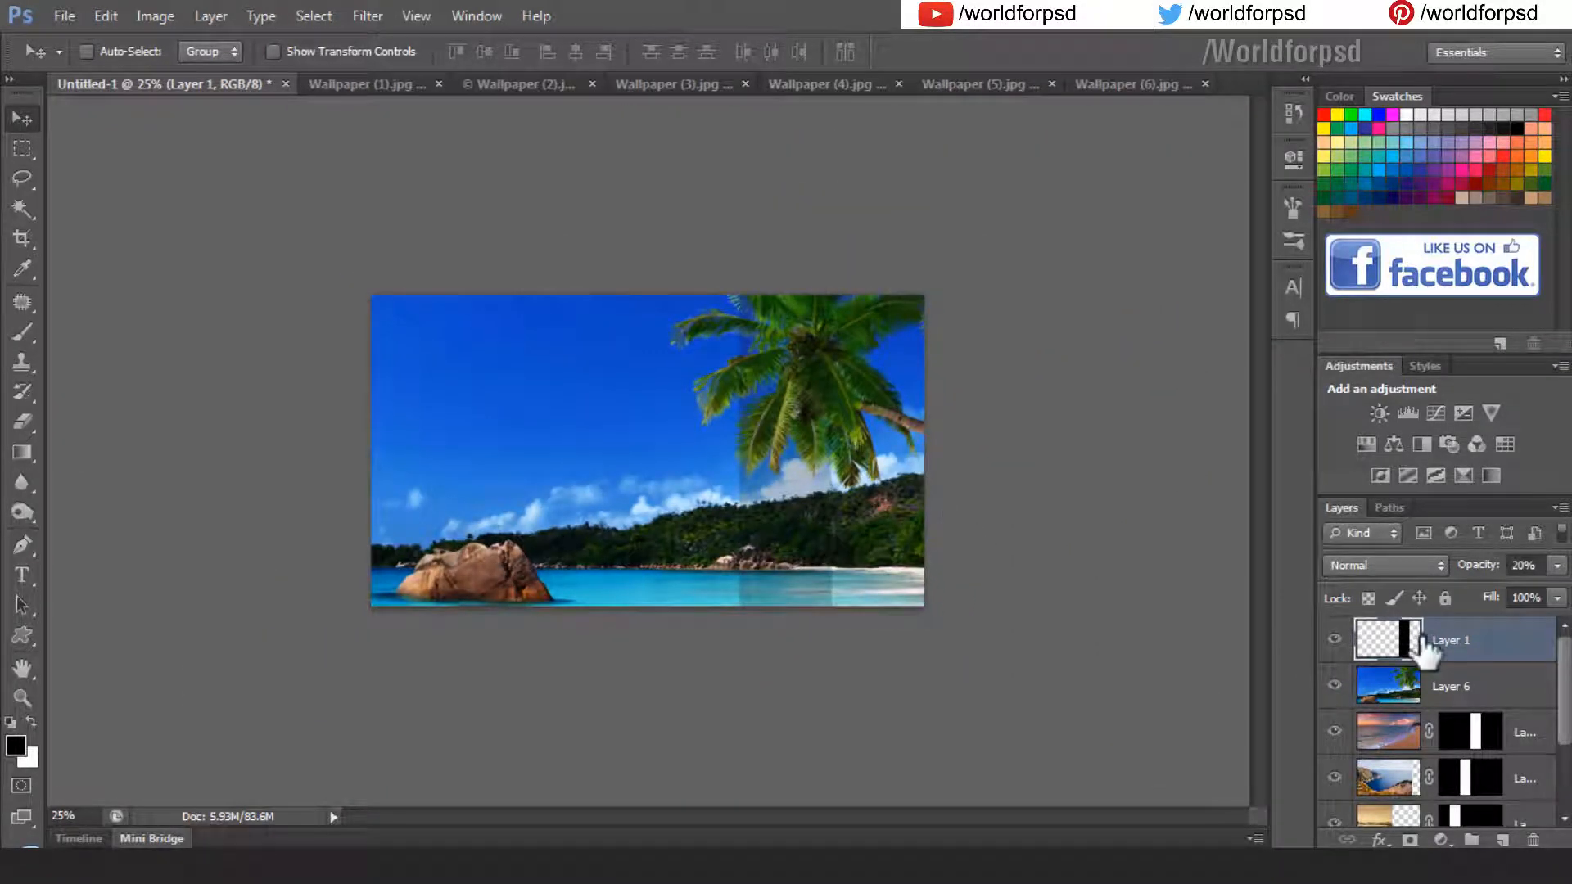
click(1436, 689)
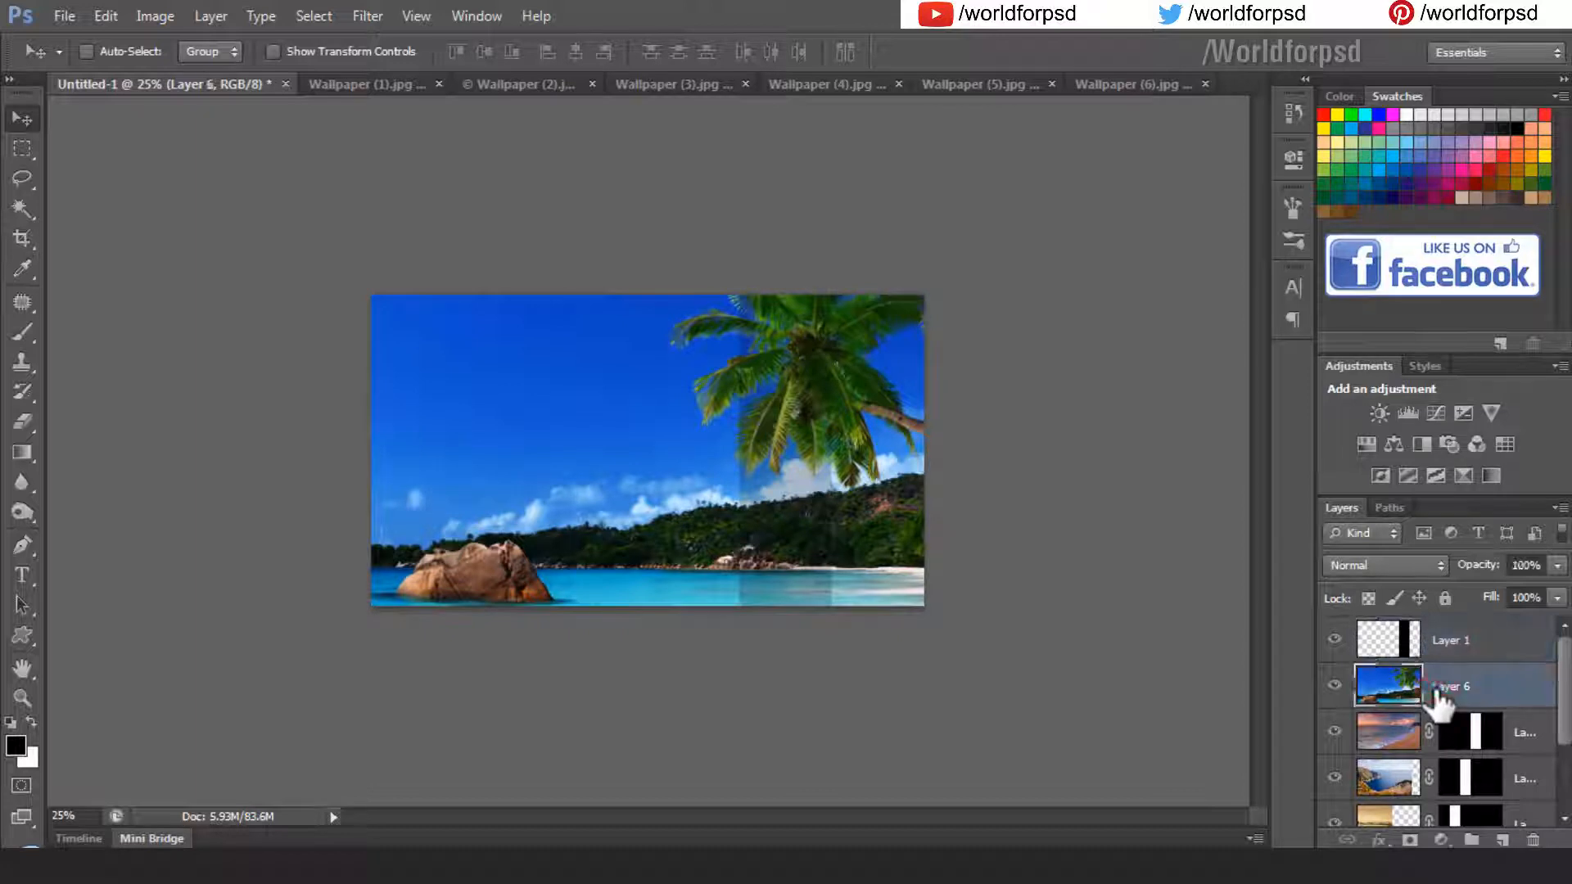
key(ctrl+minus)
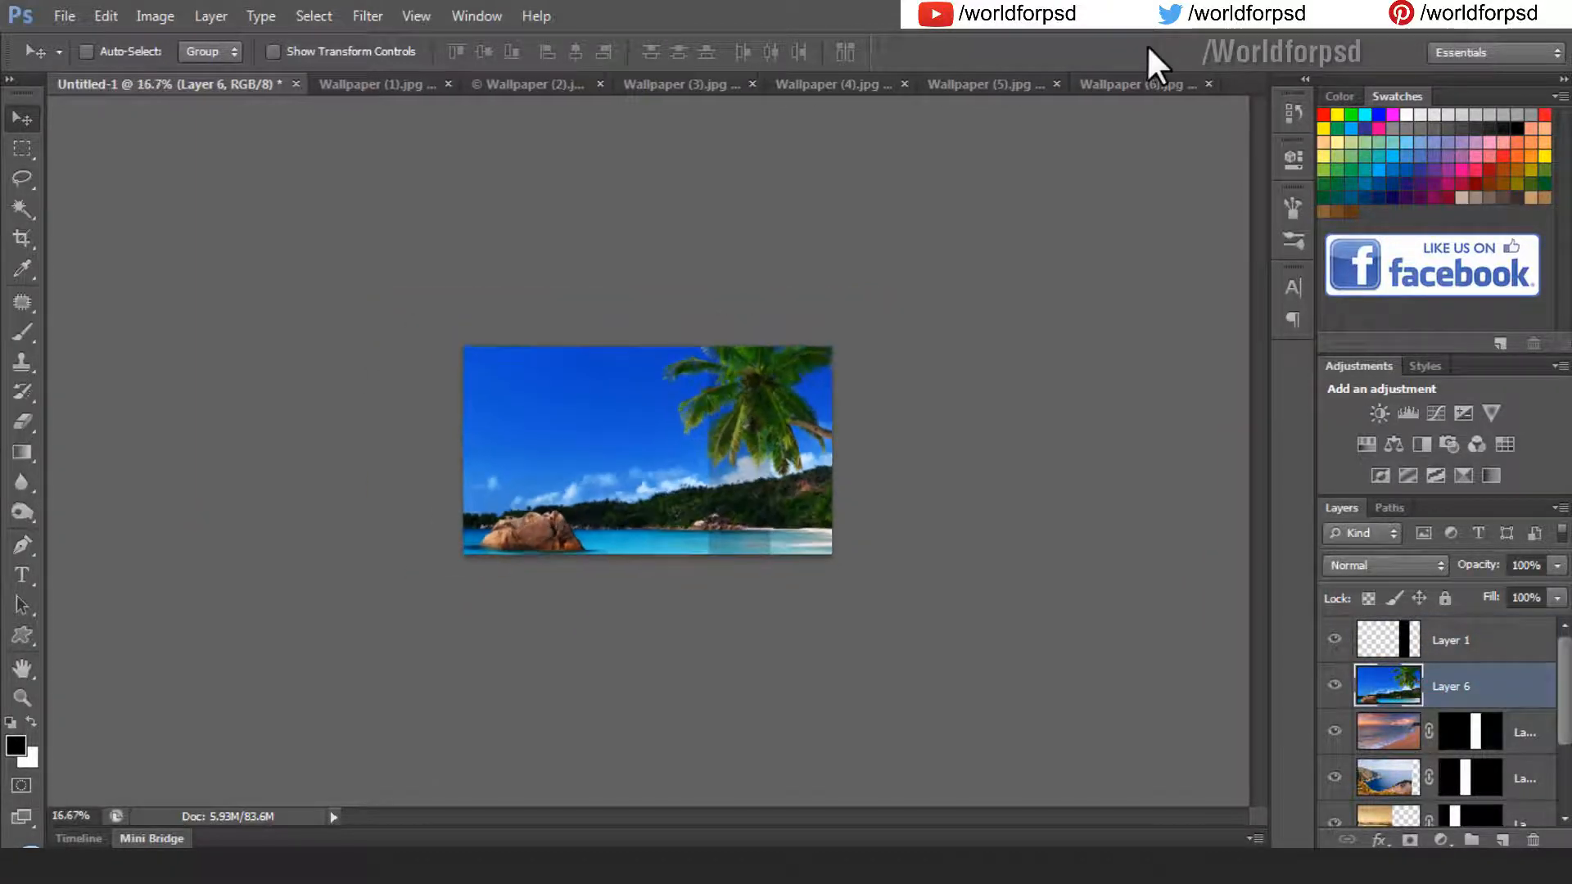
key(ctrl+t)
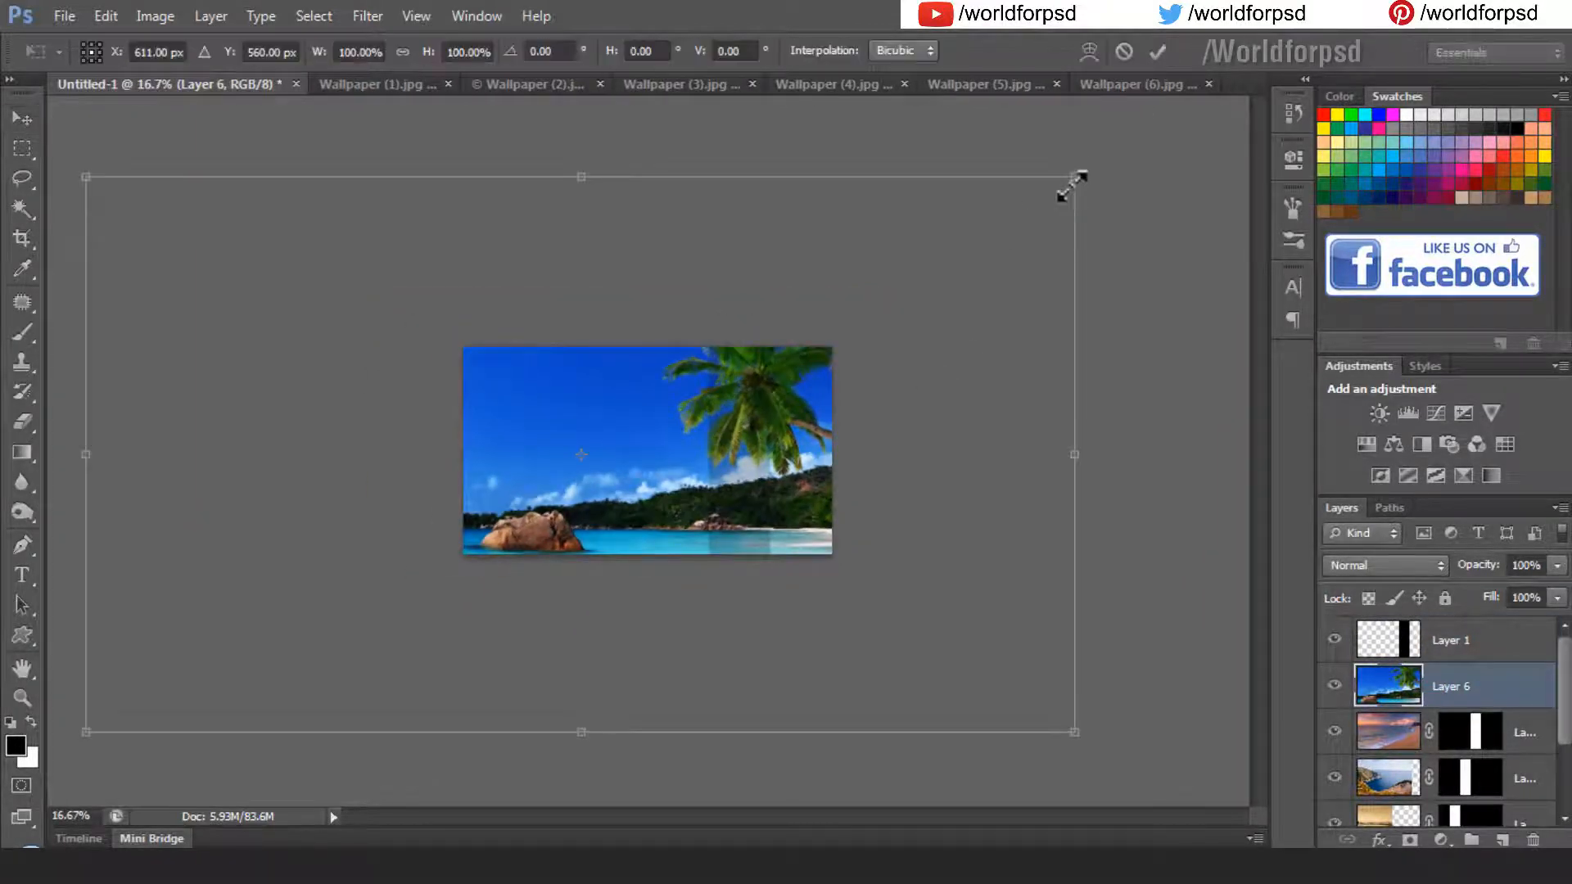
drag(1072, 181, 717, 334)
drag(636, 519, 788, 396)
drag(901, 246, 749, 329)
drag(694, 464, 767, 406)
drag(835, 271, 735, 327)
drag(709, 407, 803, 409)
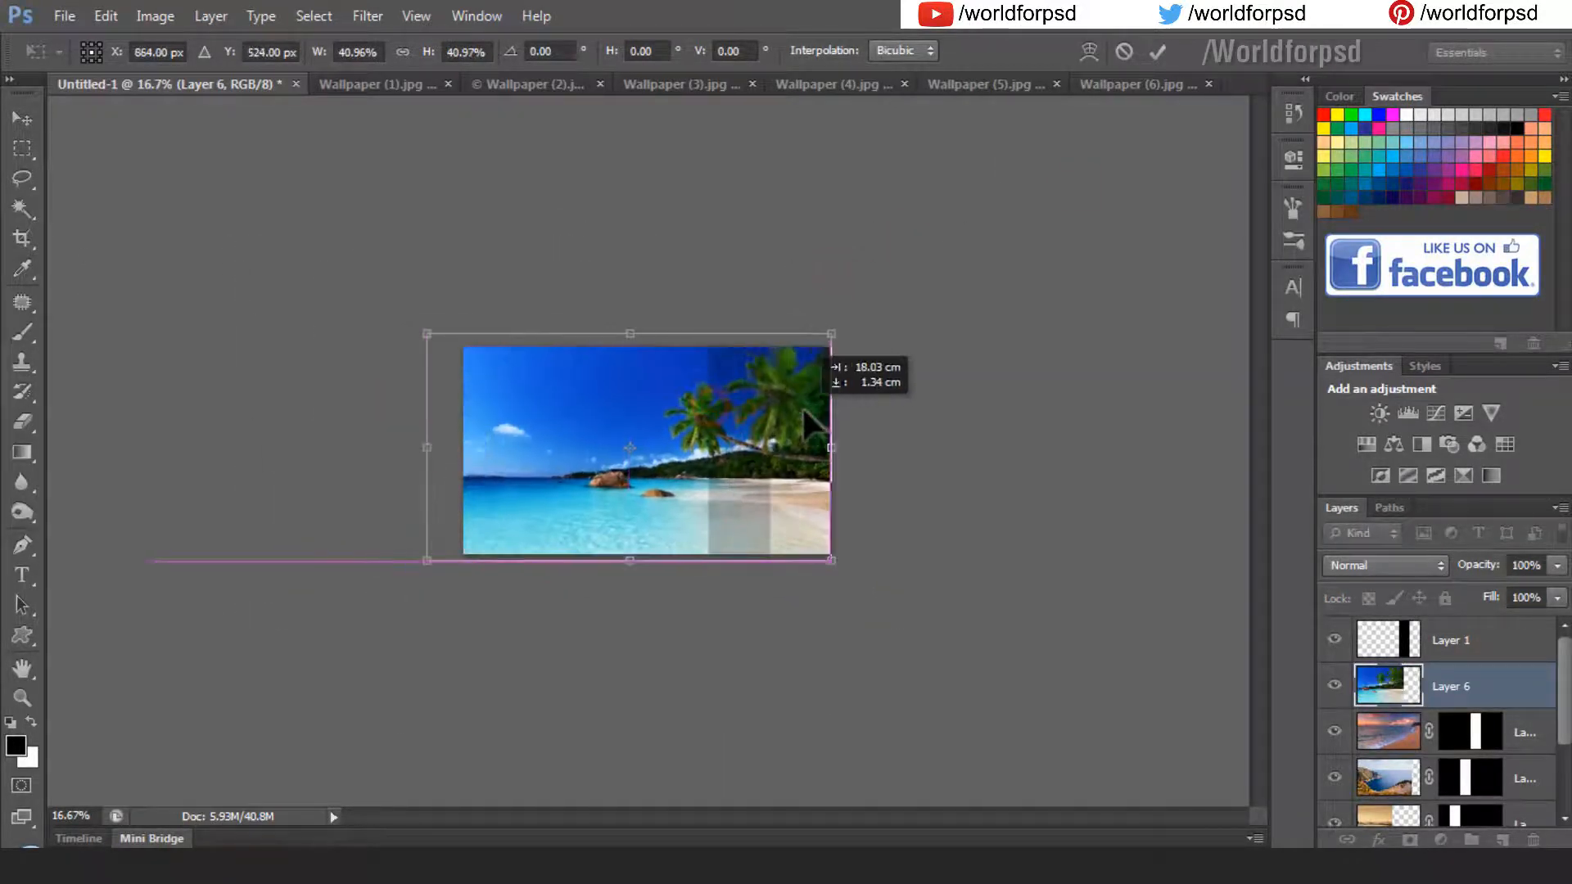
click(1156, 50)
- Mask the palm beach image, Layer 6, to the outline of Layer 1's strip
key(z)
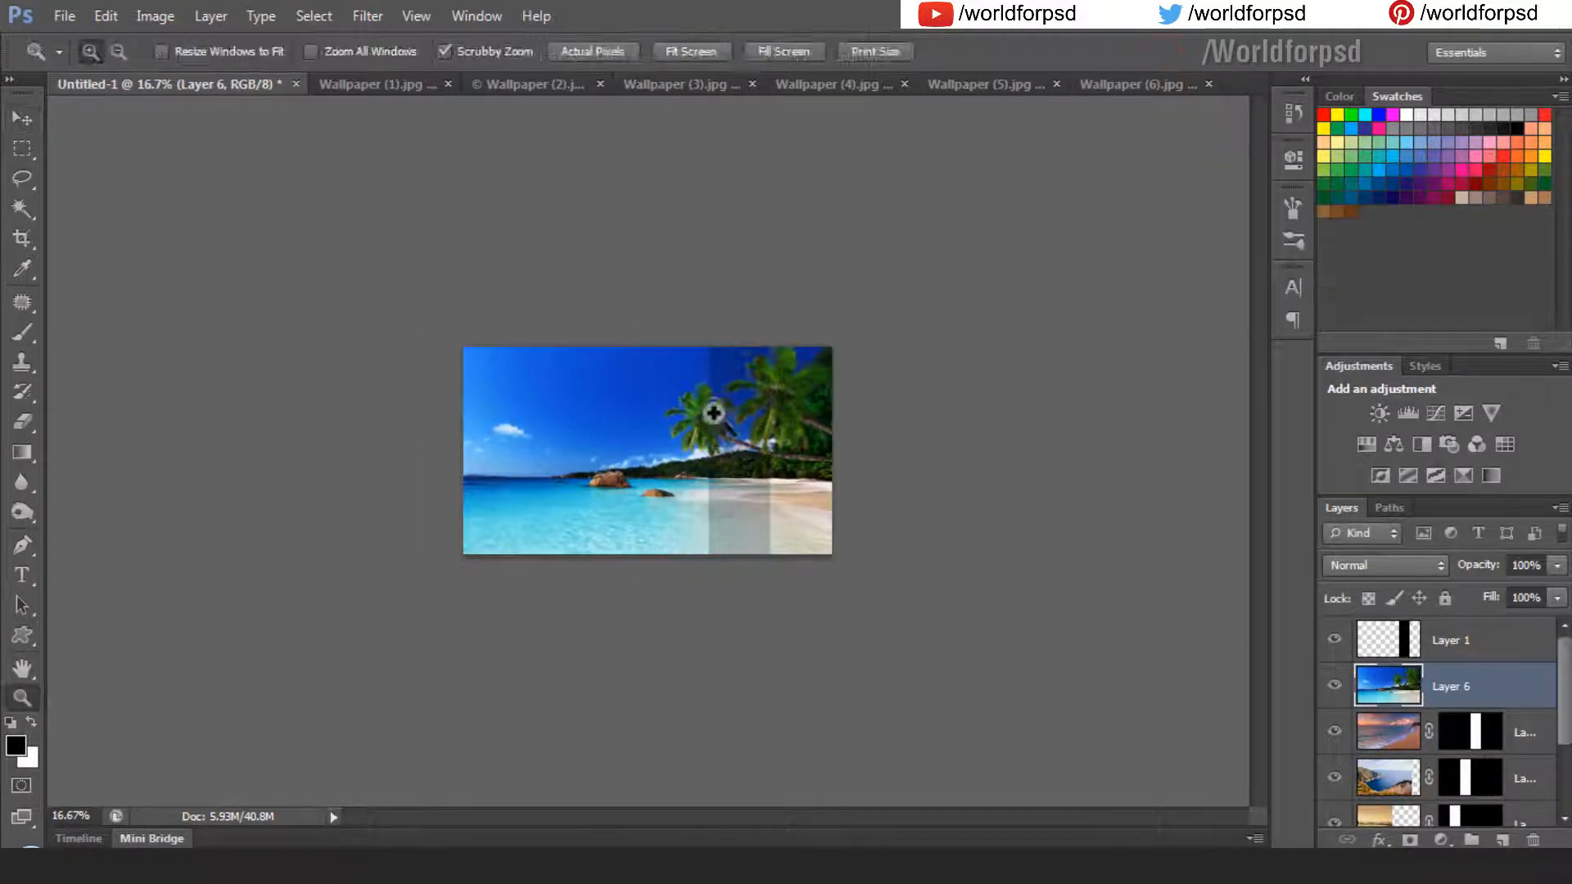
click(713, 412)
click(713, 413)
click(713, 413)
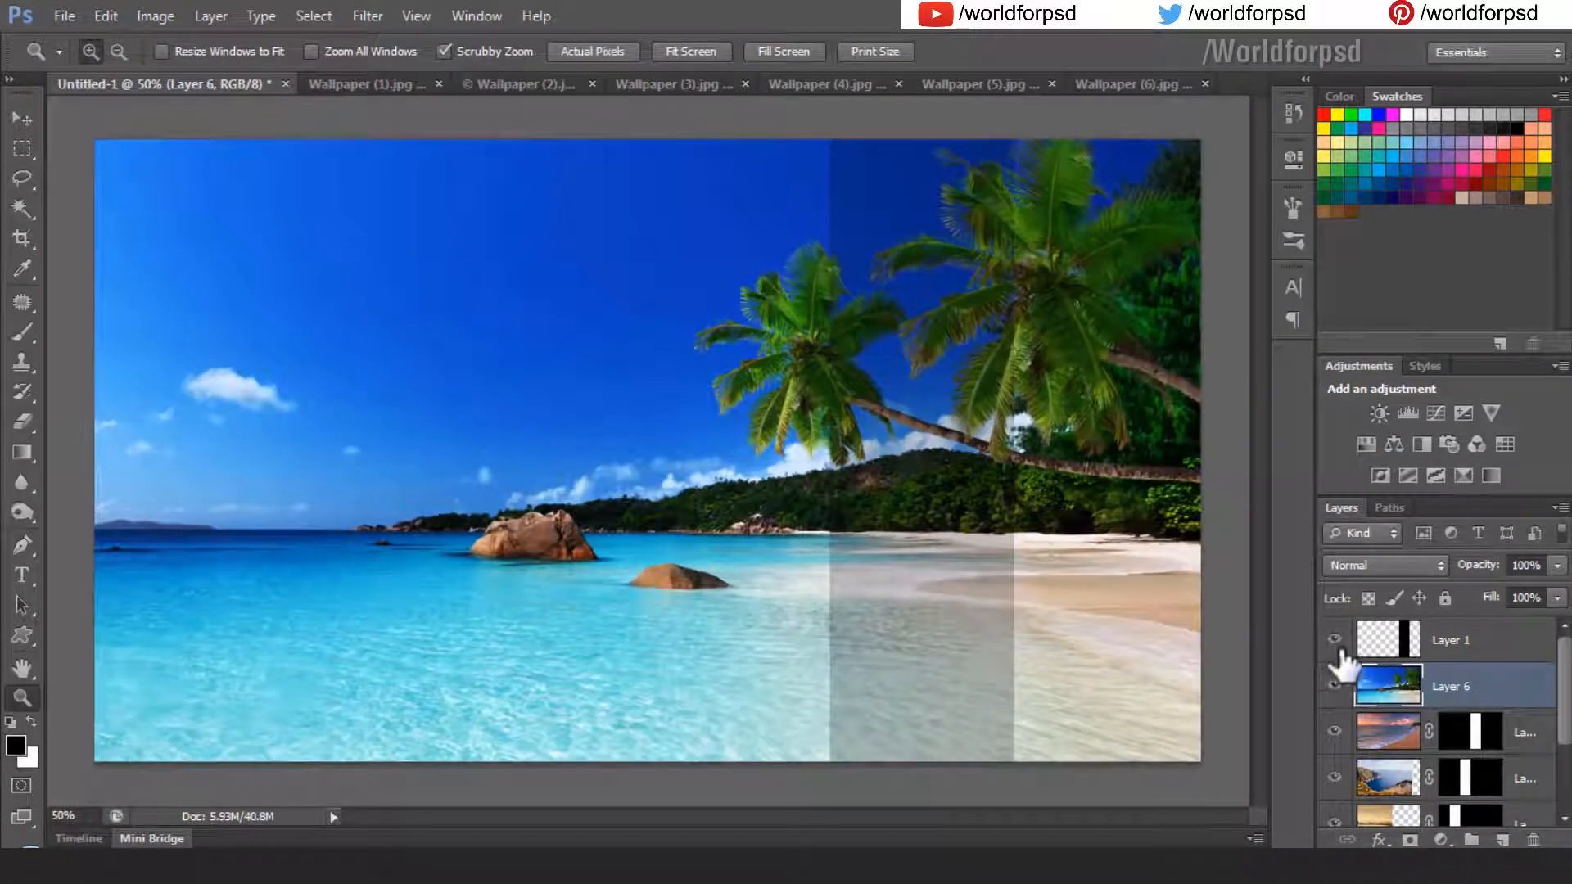
ctrl+click(1397, 640)
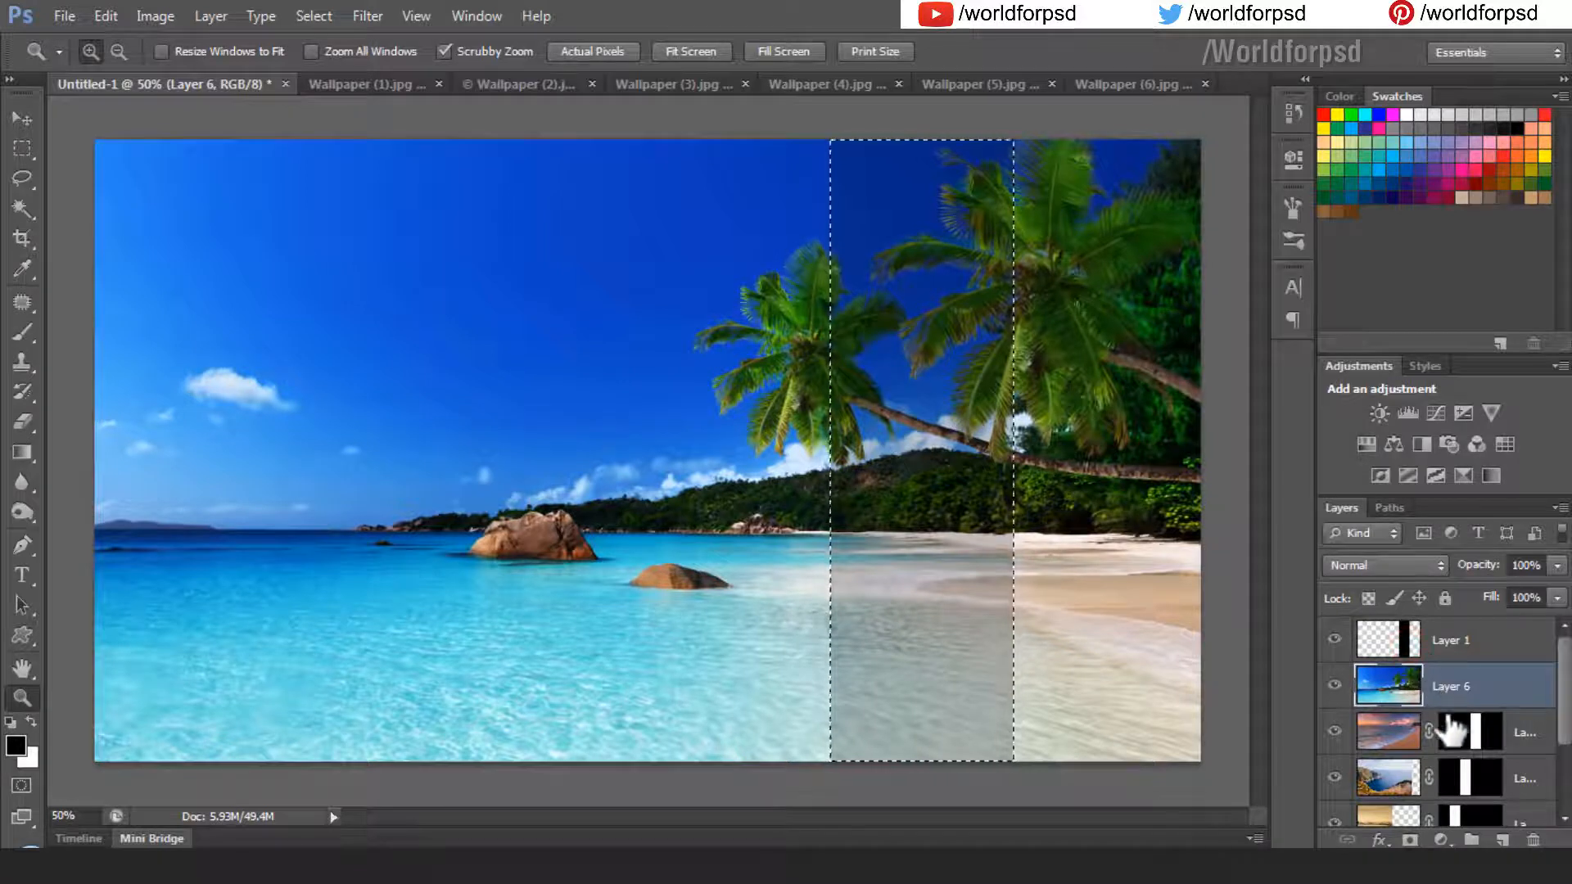
click(1409, 840)
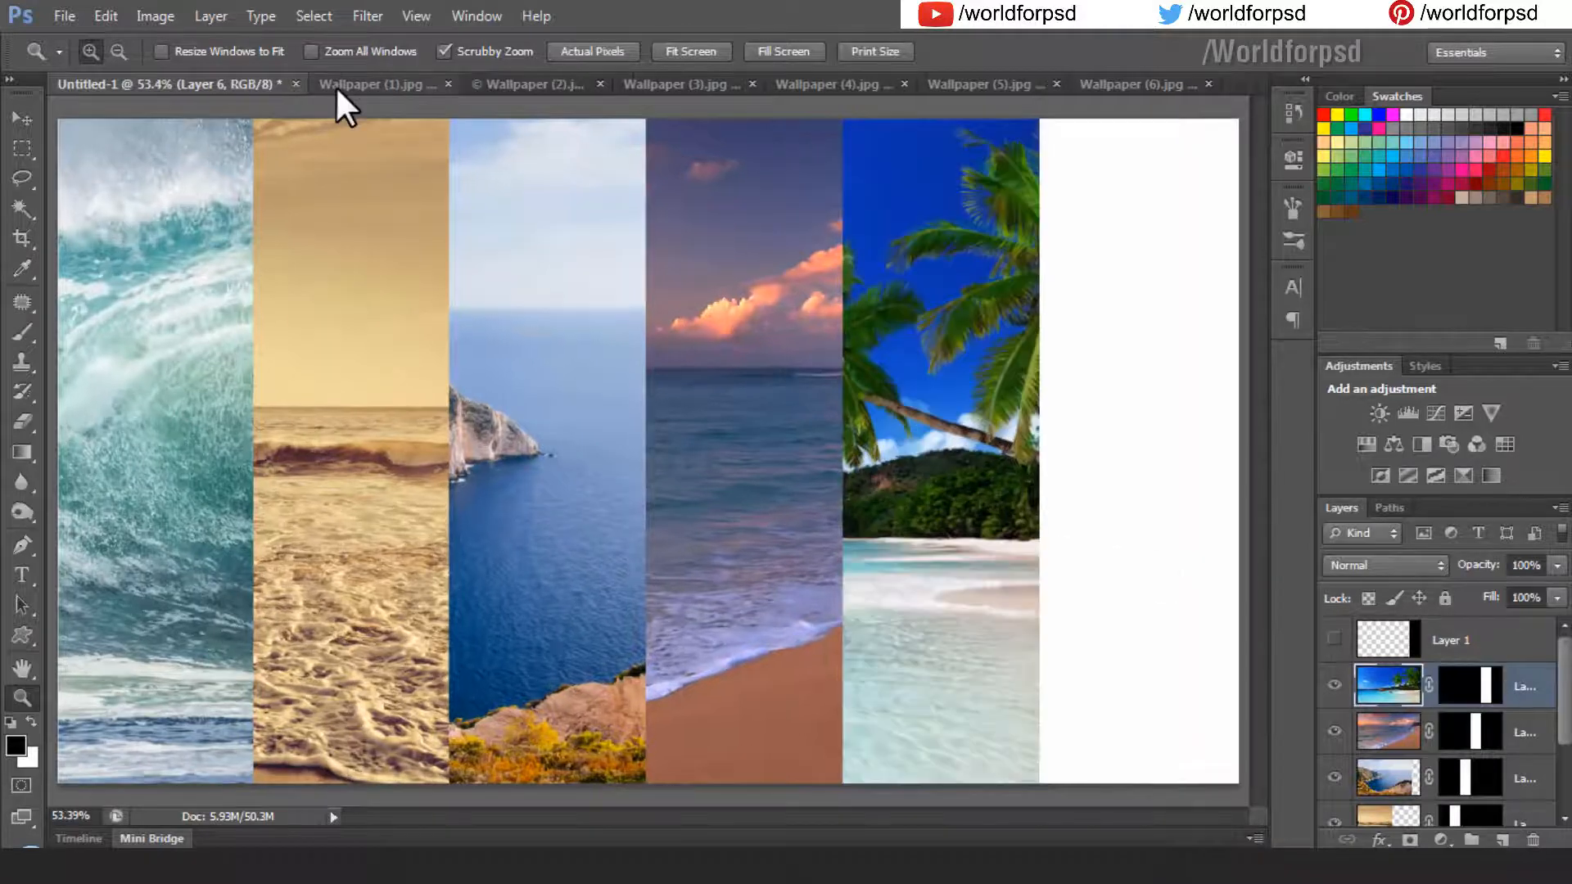
- Copy the Wallpaper (1) lake and mountains image into Untitled-1, placing it over the canvas
click(336, 85)
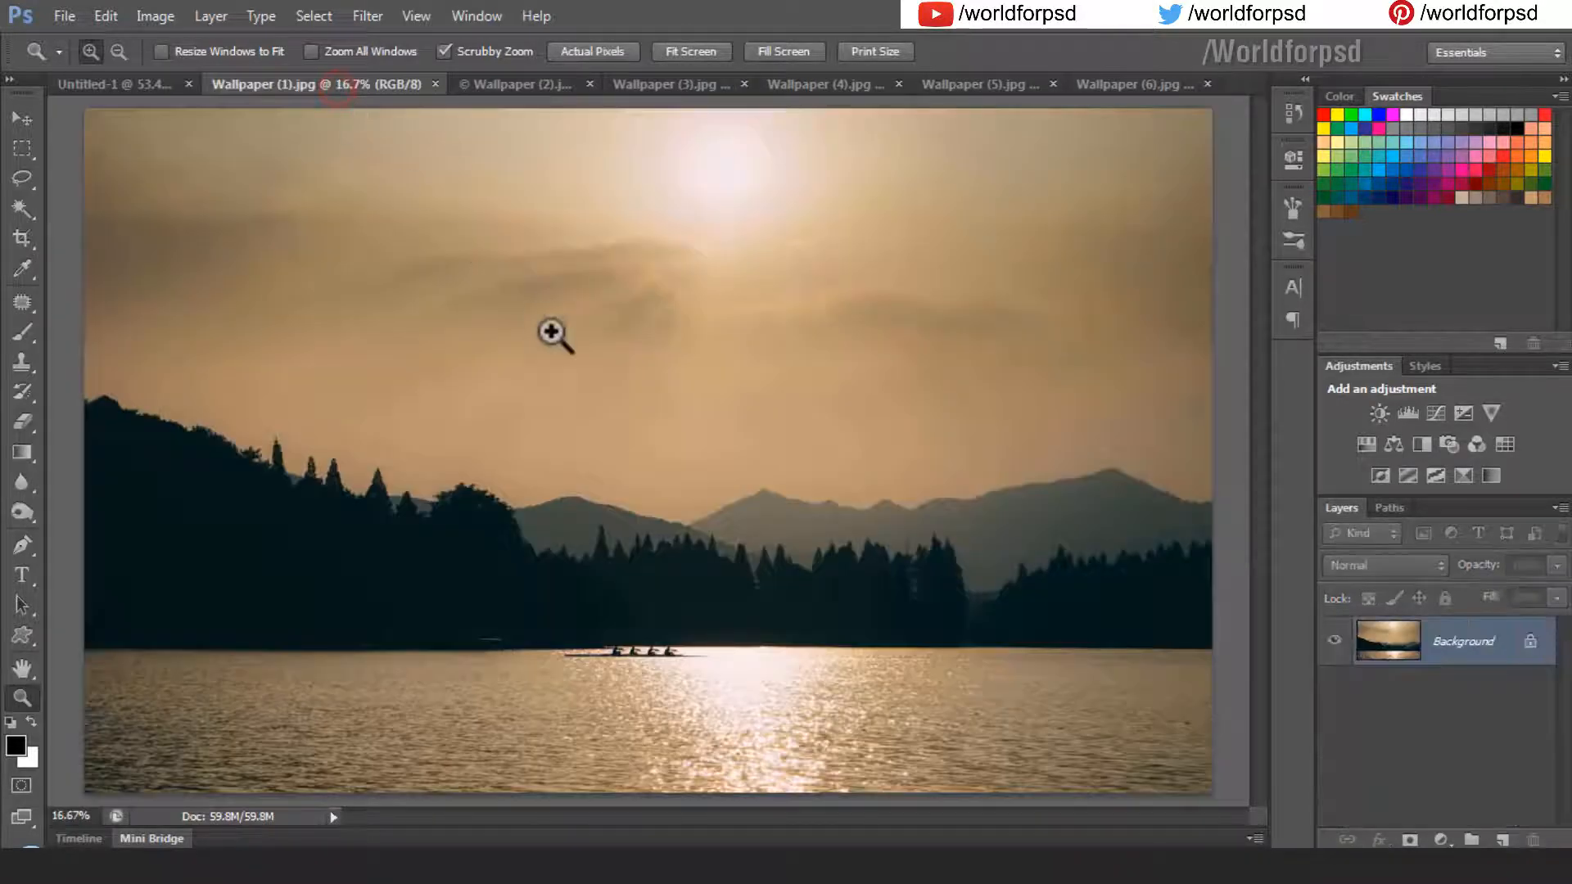
key(v)
drag(676, 451, 693, 524)
drag(891, 514, 869, 503)
- Scale down the lake image, Layer 7, and position it to cover the right part of the canvas at full height
key(ctrl+minus)
key(ctrl+minus)
key(ctrl+minus)
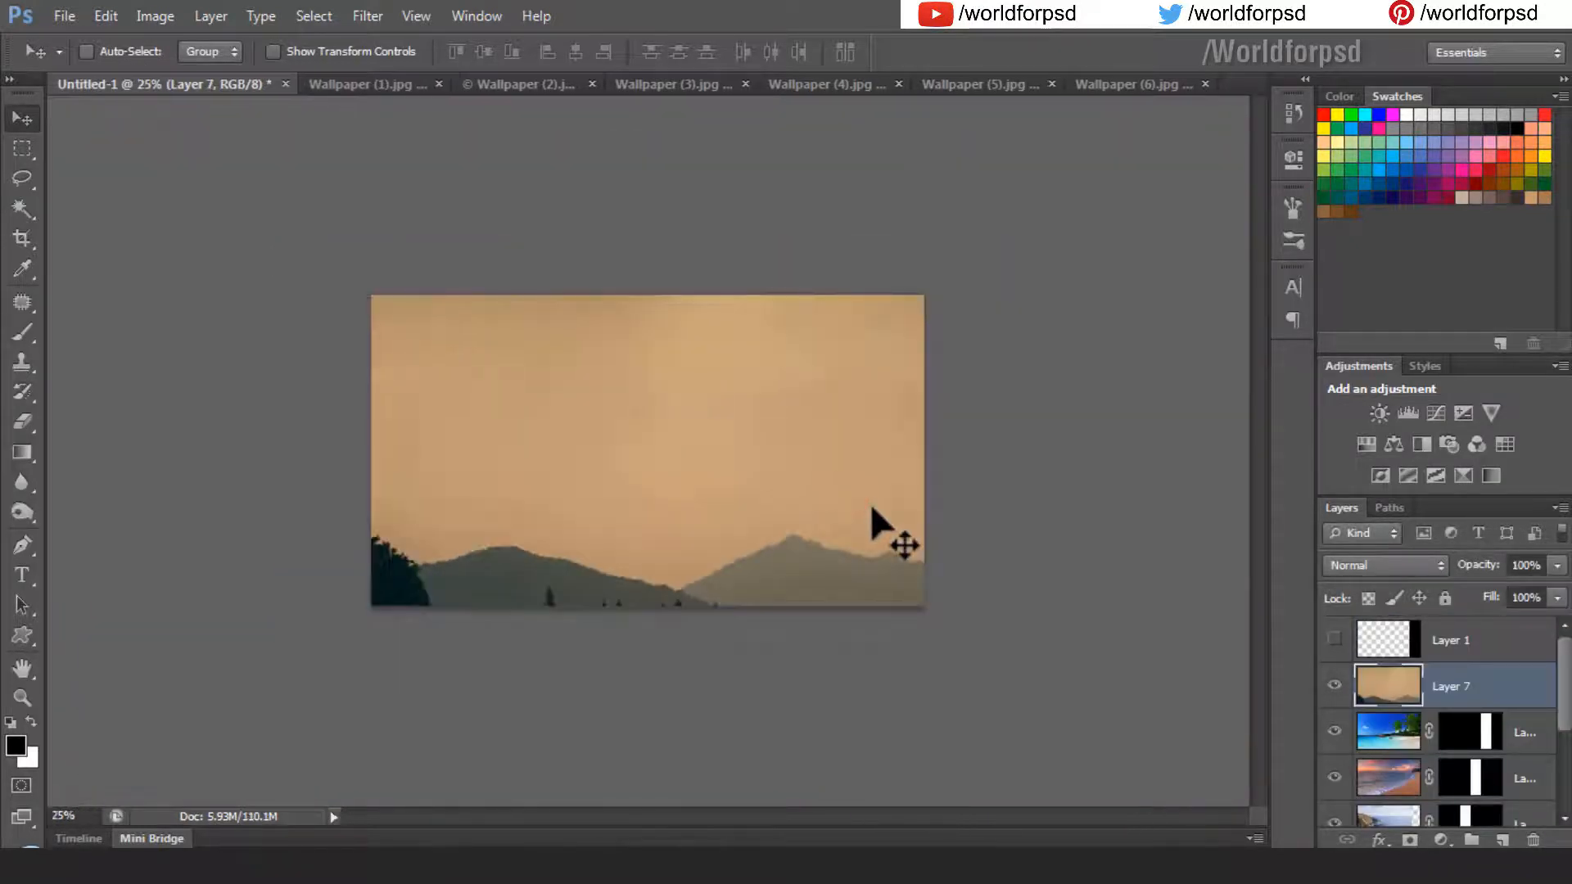
key(ctrl+minus)
key(ctrl+t)
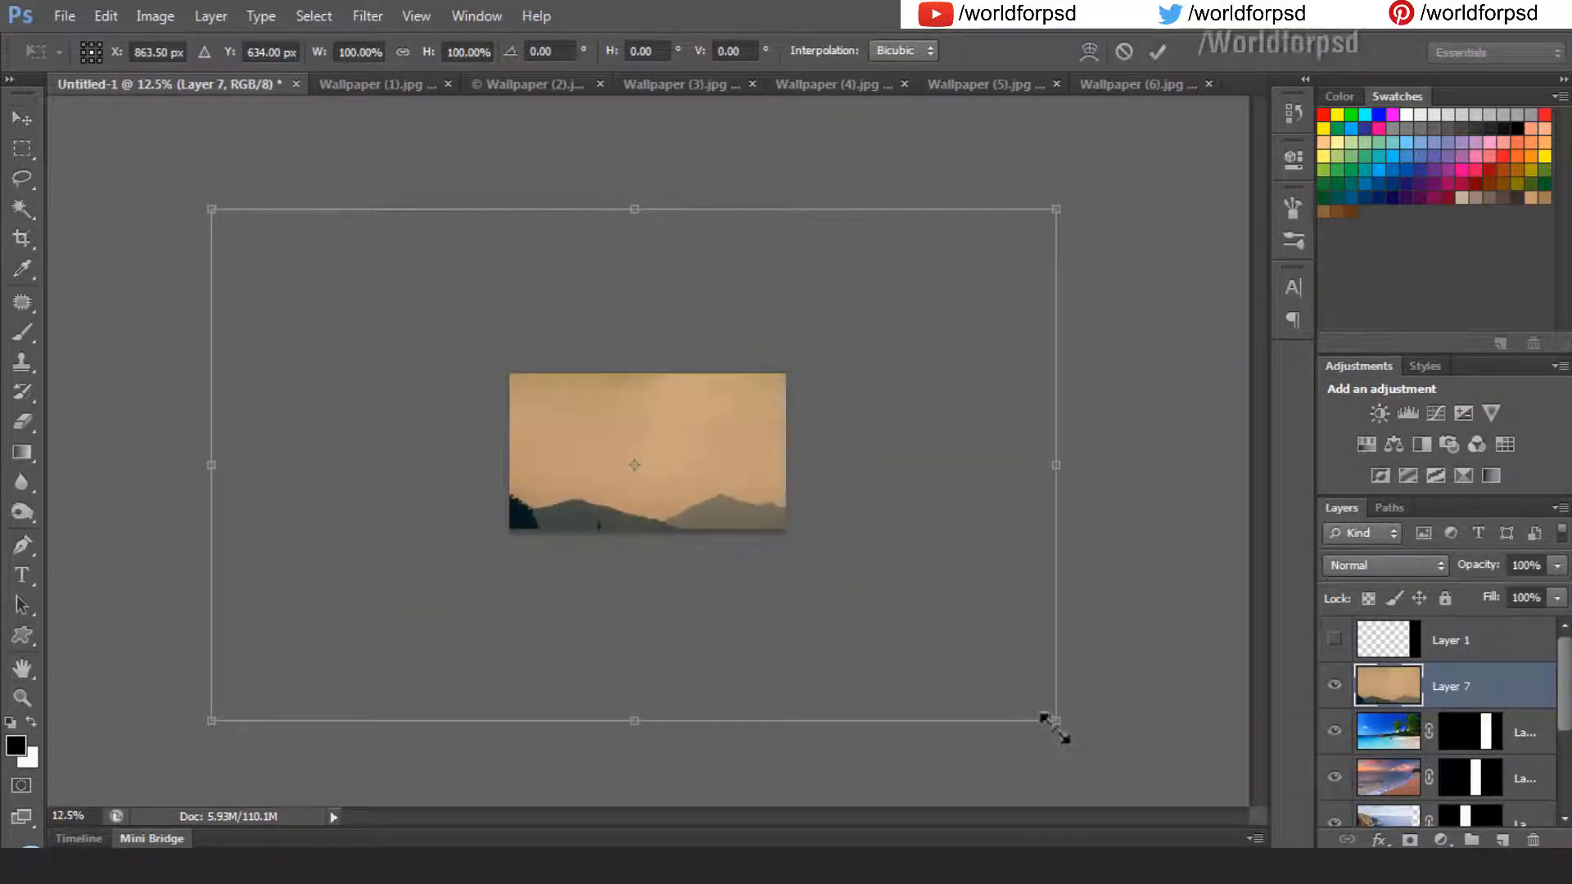
drag(1054, 727, 483, 439)
drag(439, 365, 851, 534)
drag(613, 362, 671, 397)
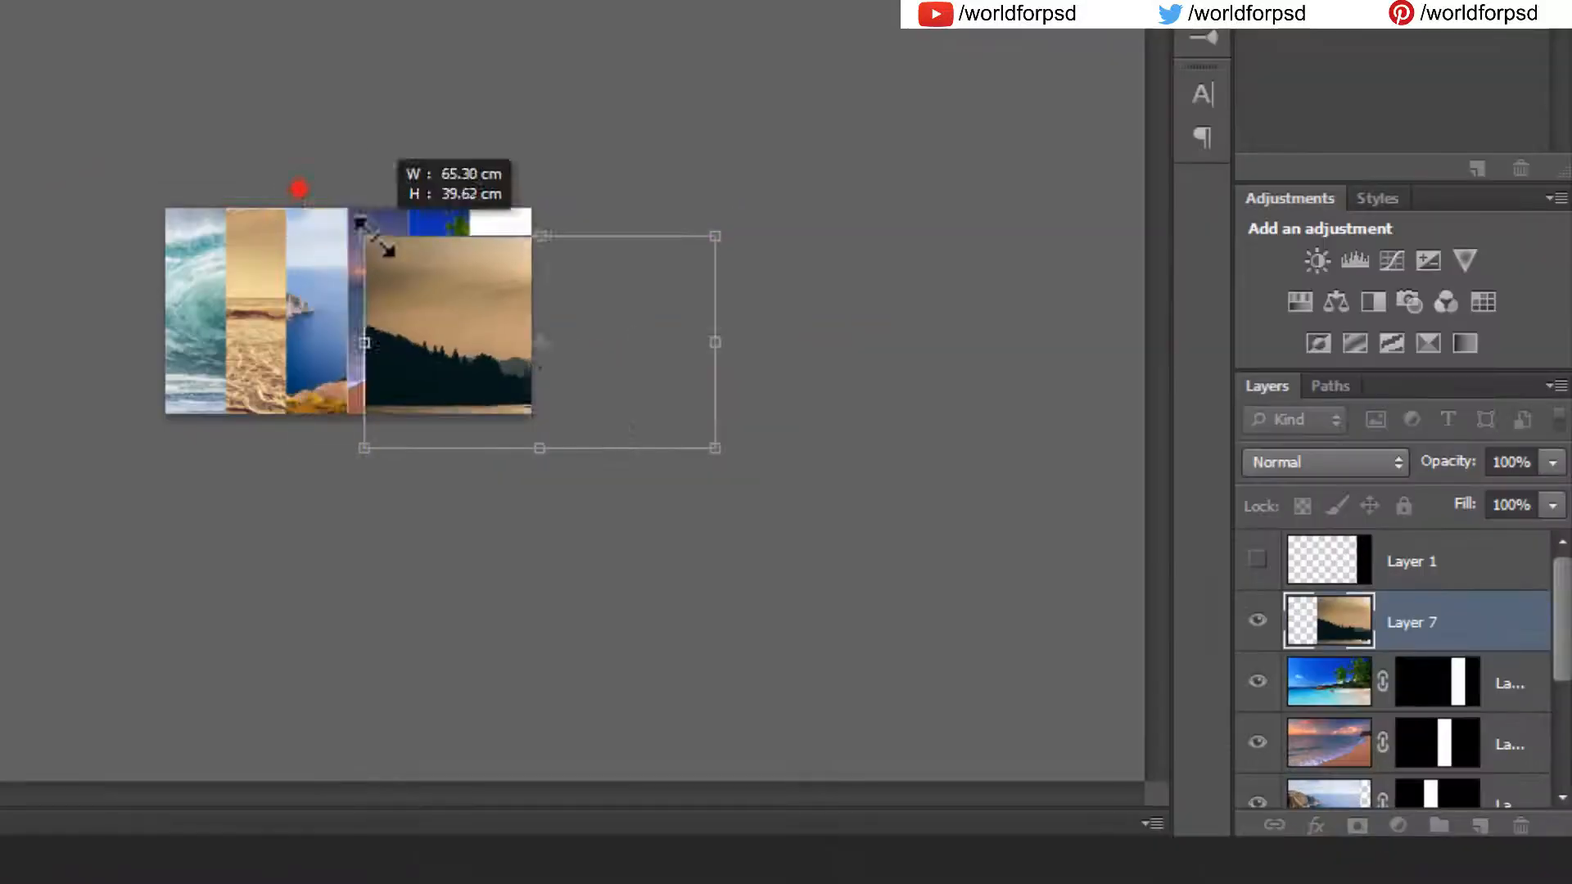
drag(375, 237, 377, 243)
drag(636, 393, 690, 426)
click(1151, 54)
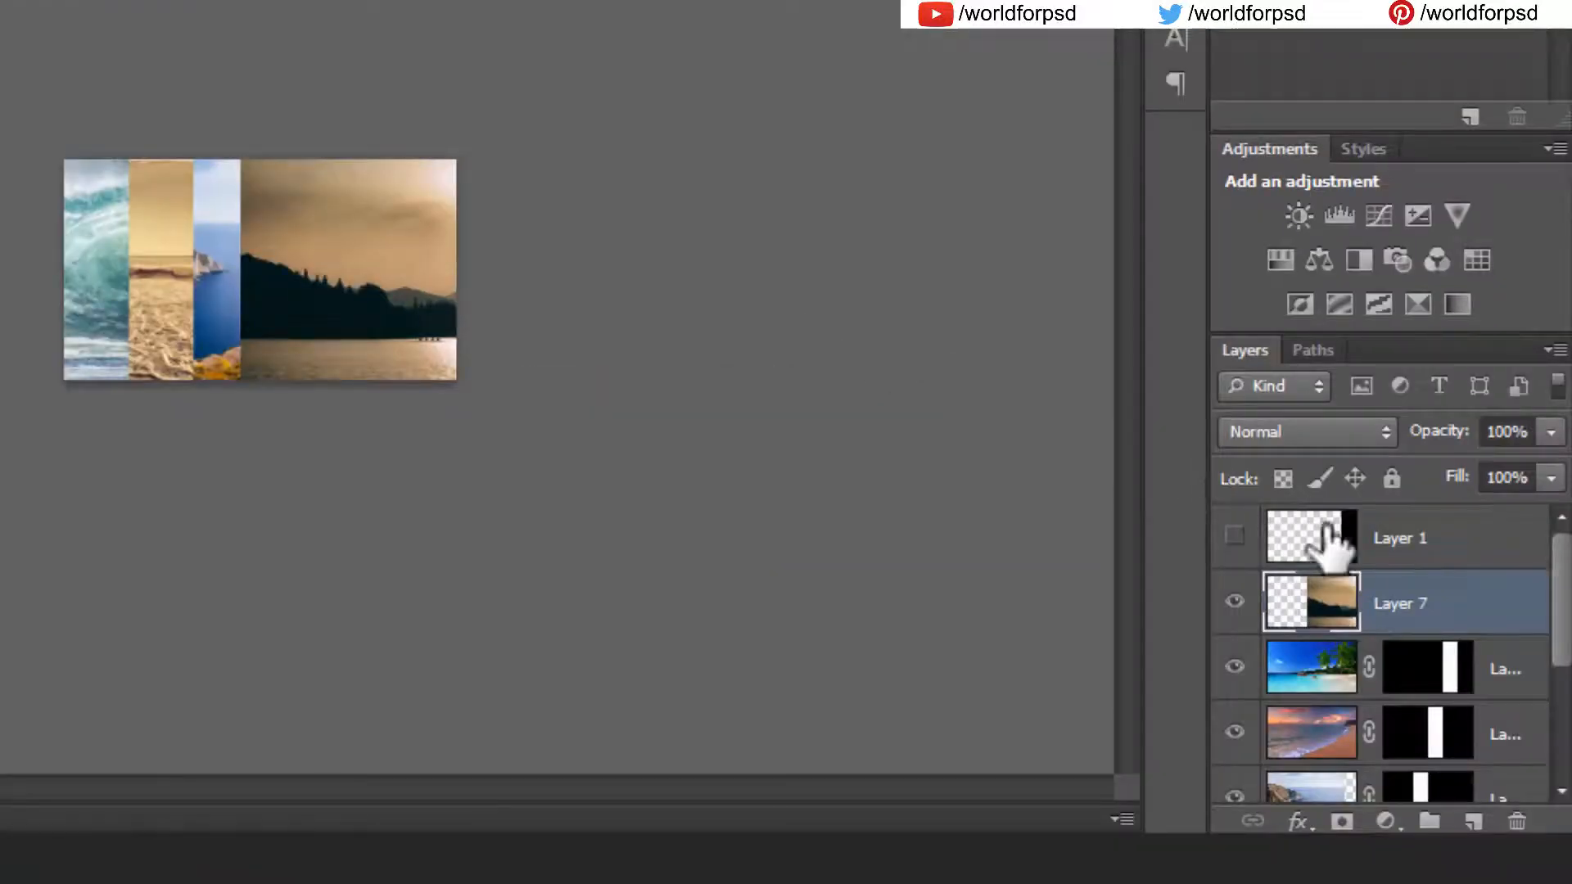
- Move the lake image, Layer 7, below all the masked image layers so it sits directly above the Background
scroll(1296, 514, down, 1)
drag(1381, 528, 1397, 700)
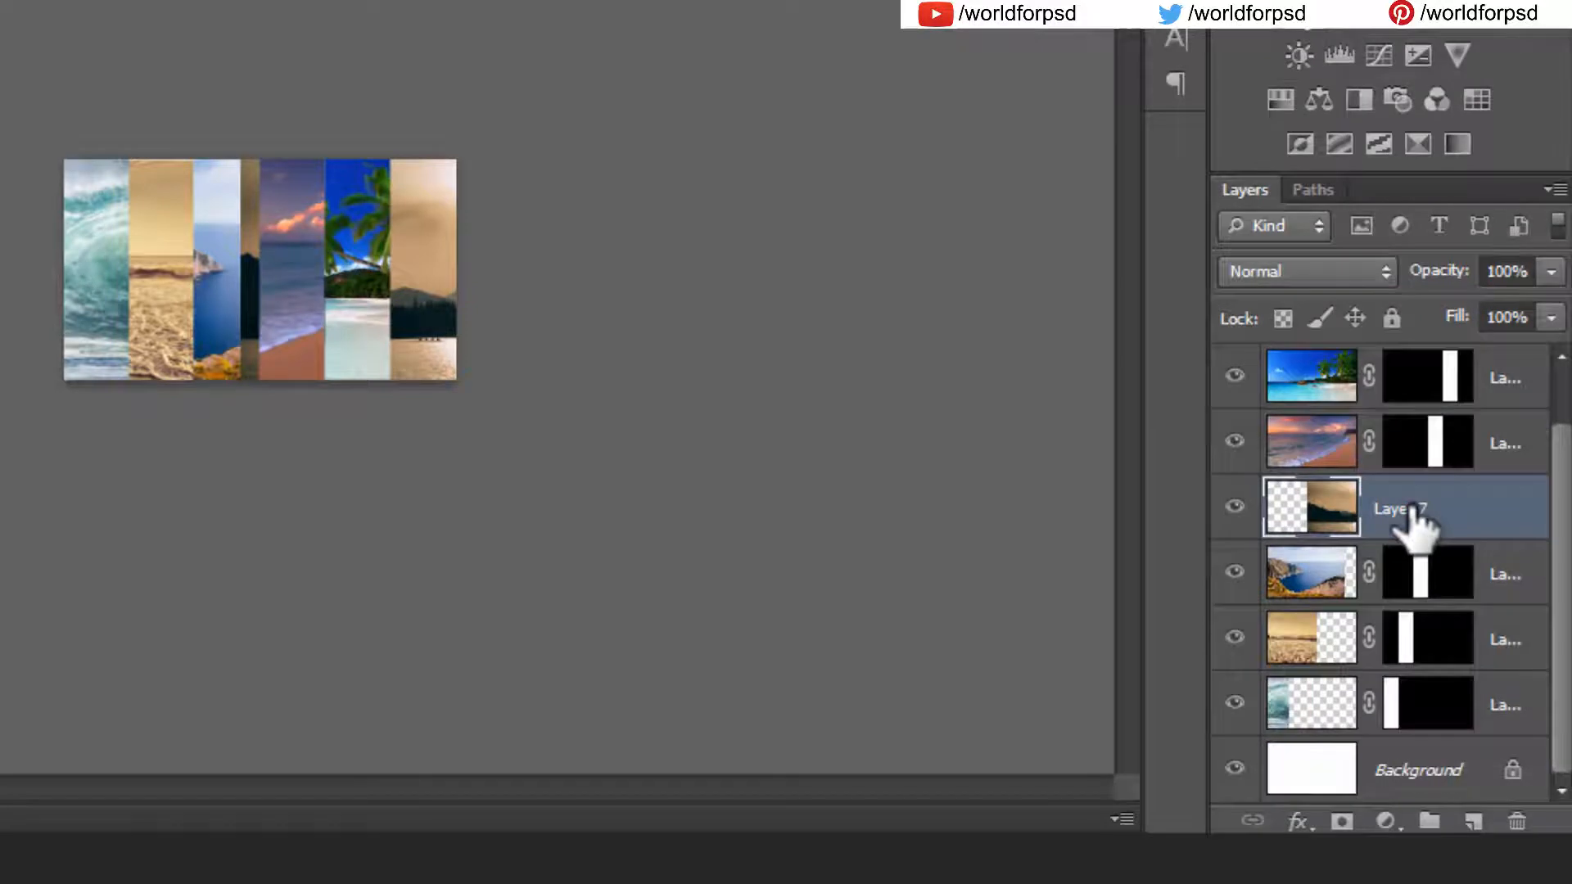
drag(1408, 518, 1416, 721)
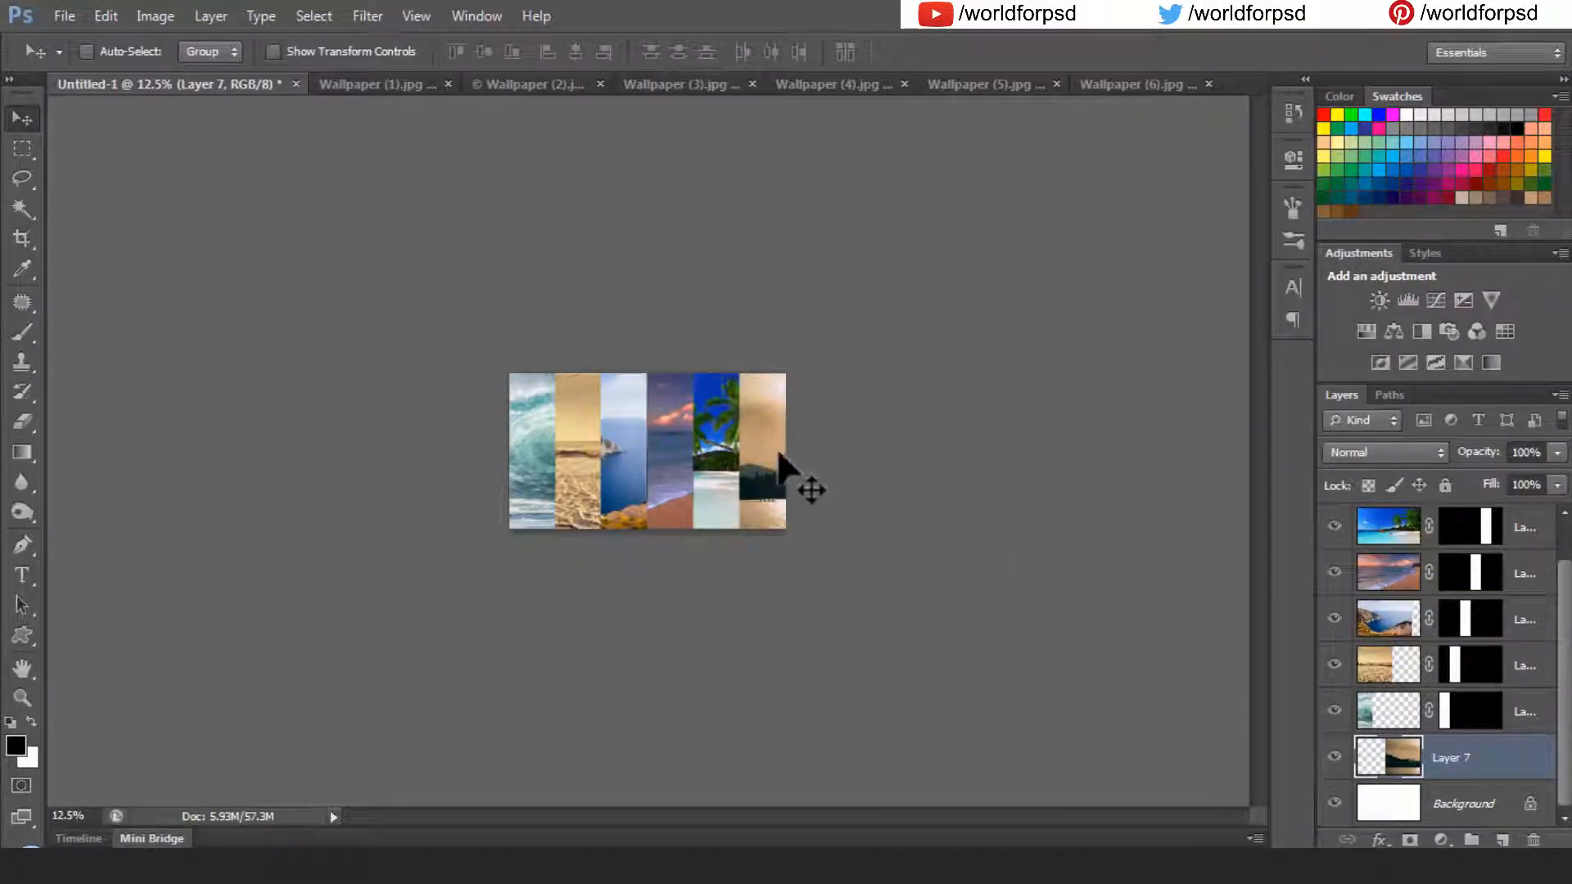
- Add a text box above Layer 1, starting on the wave strip, containing "S" in Caviar Dreams Regular at 200 pt
key(z)
click(704, 418)
click(704, 417)
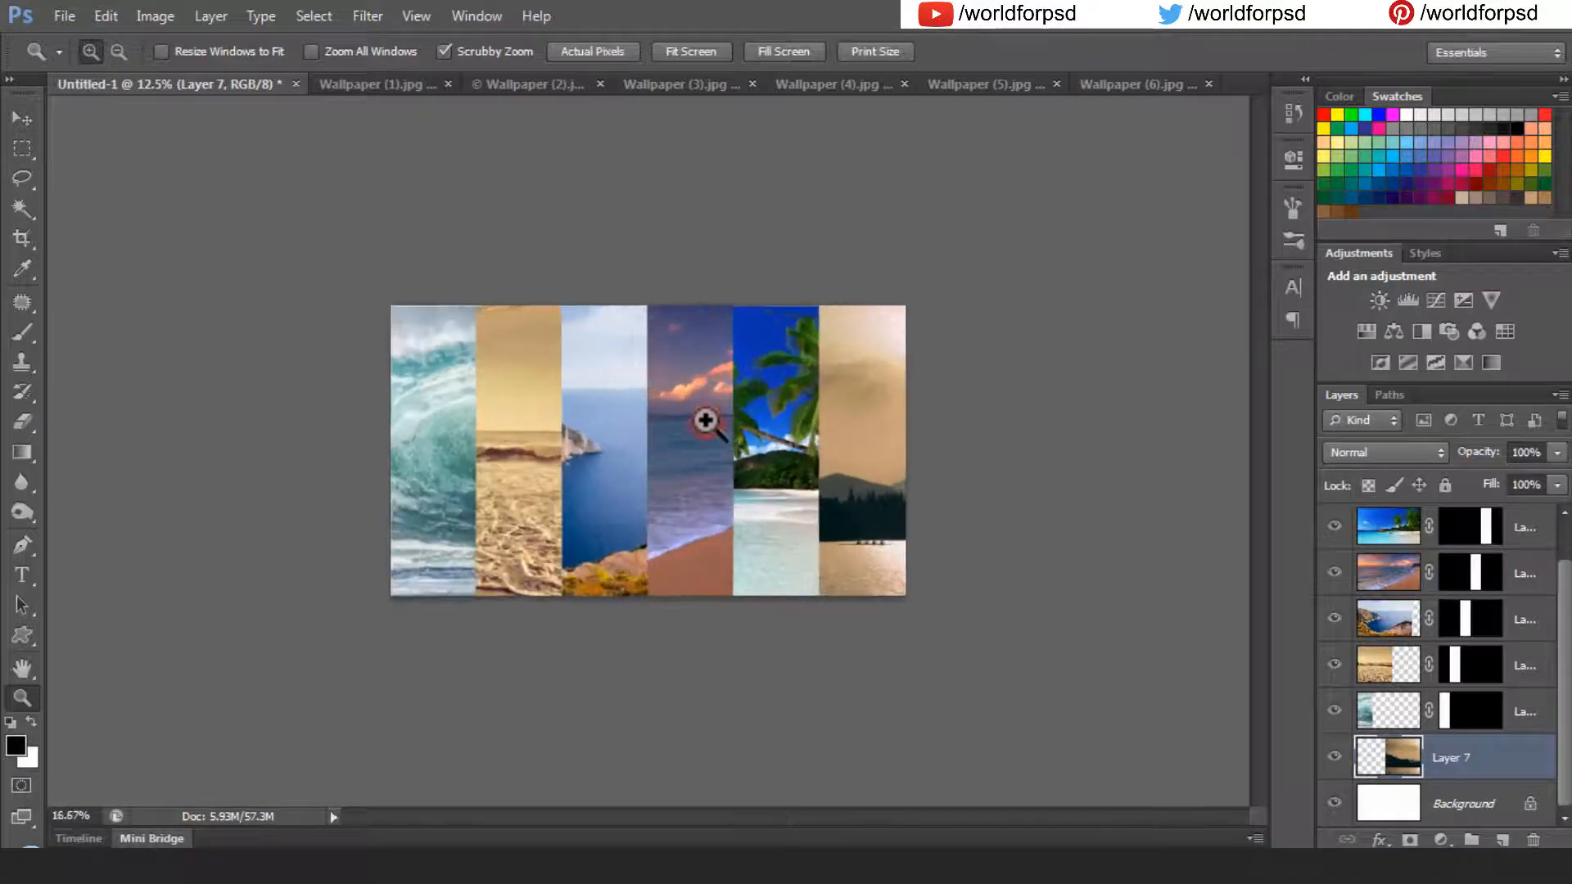
click(706, 419)
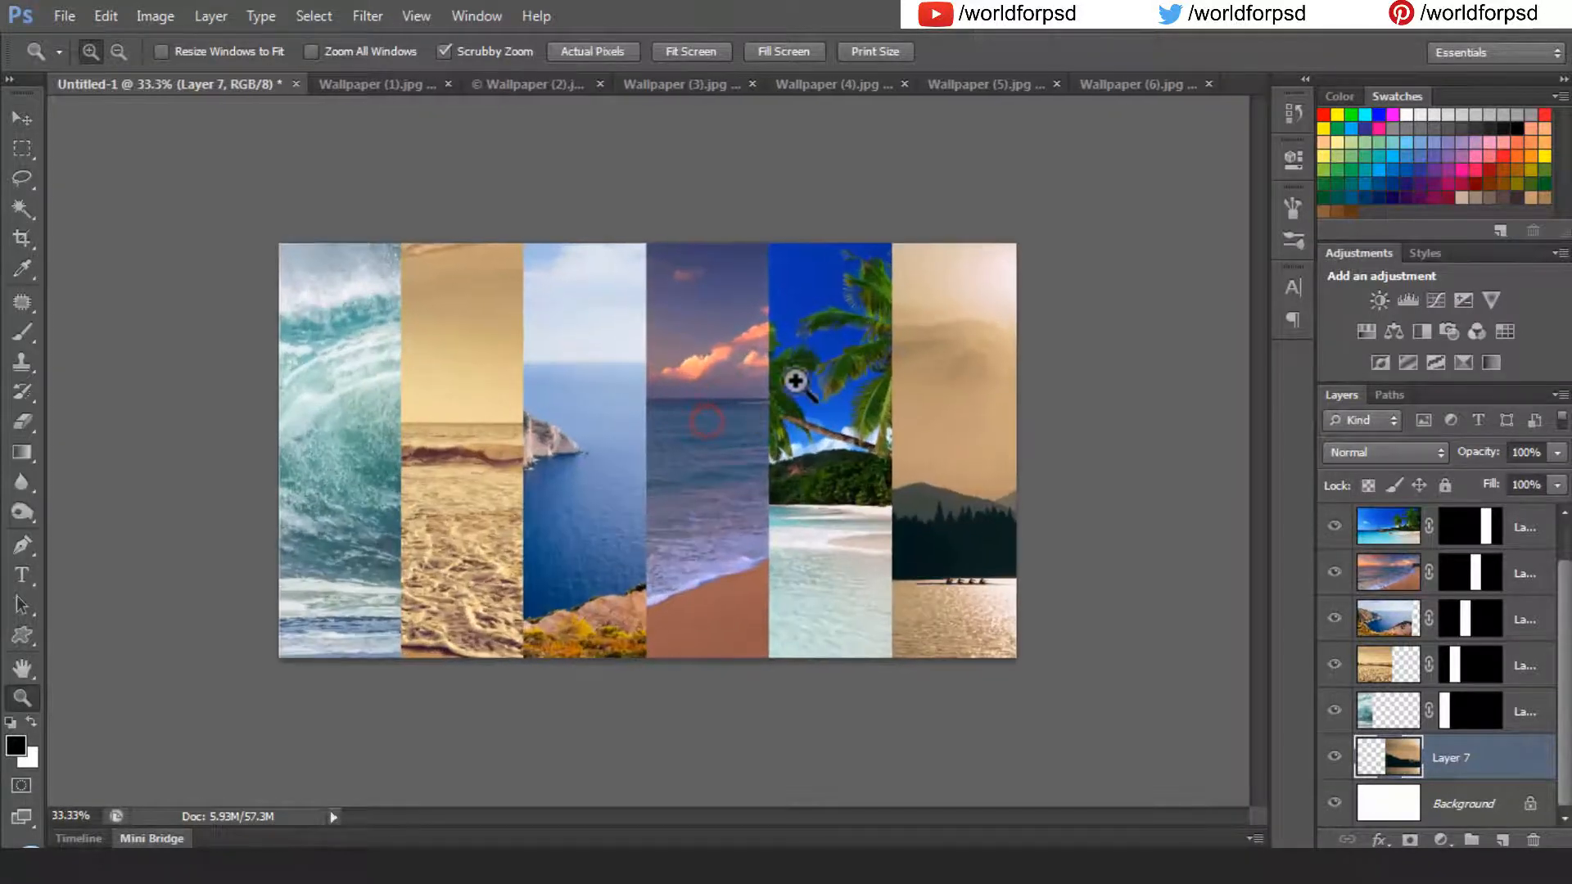
right_click(720, 307)
click(733, 319)
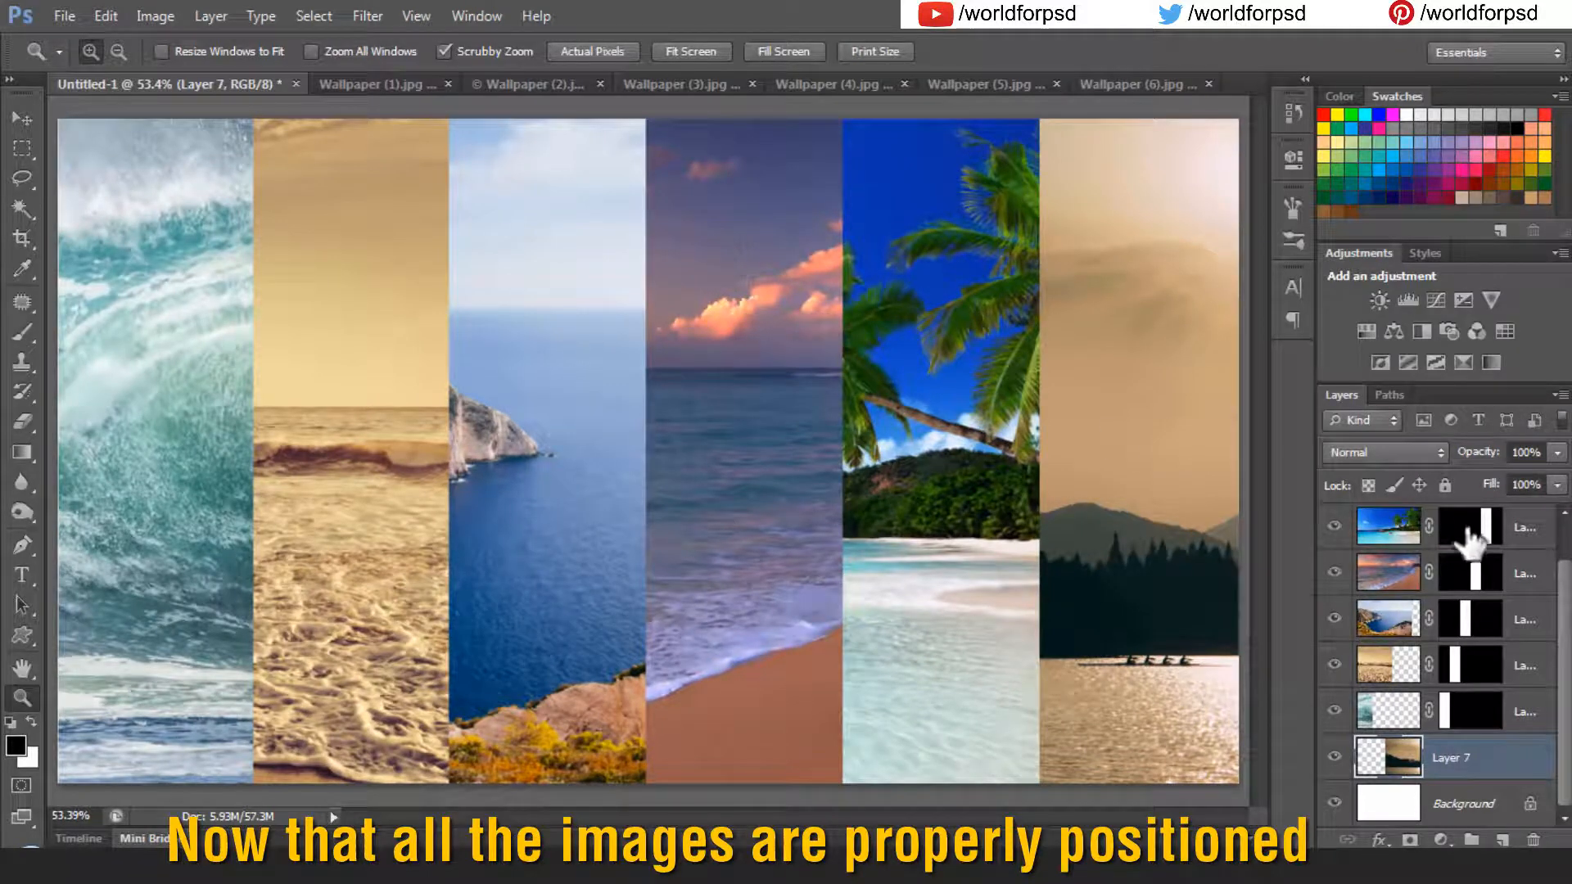
scroll(1432, 614, up, 1)
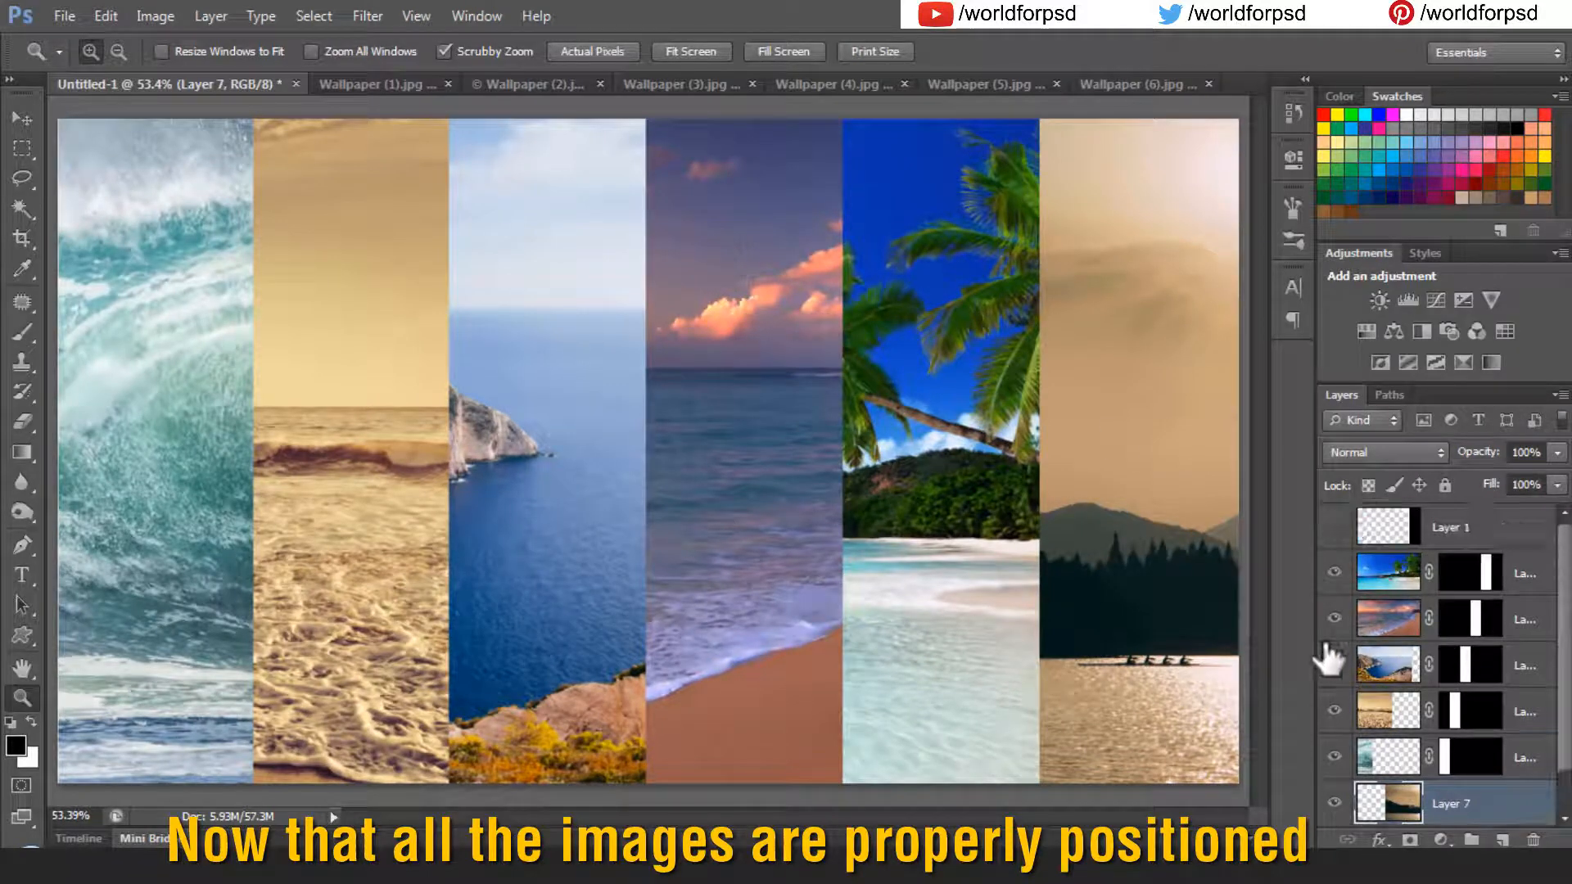
click(1465, 534)
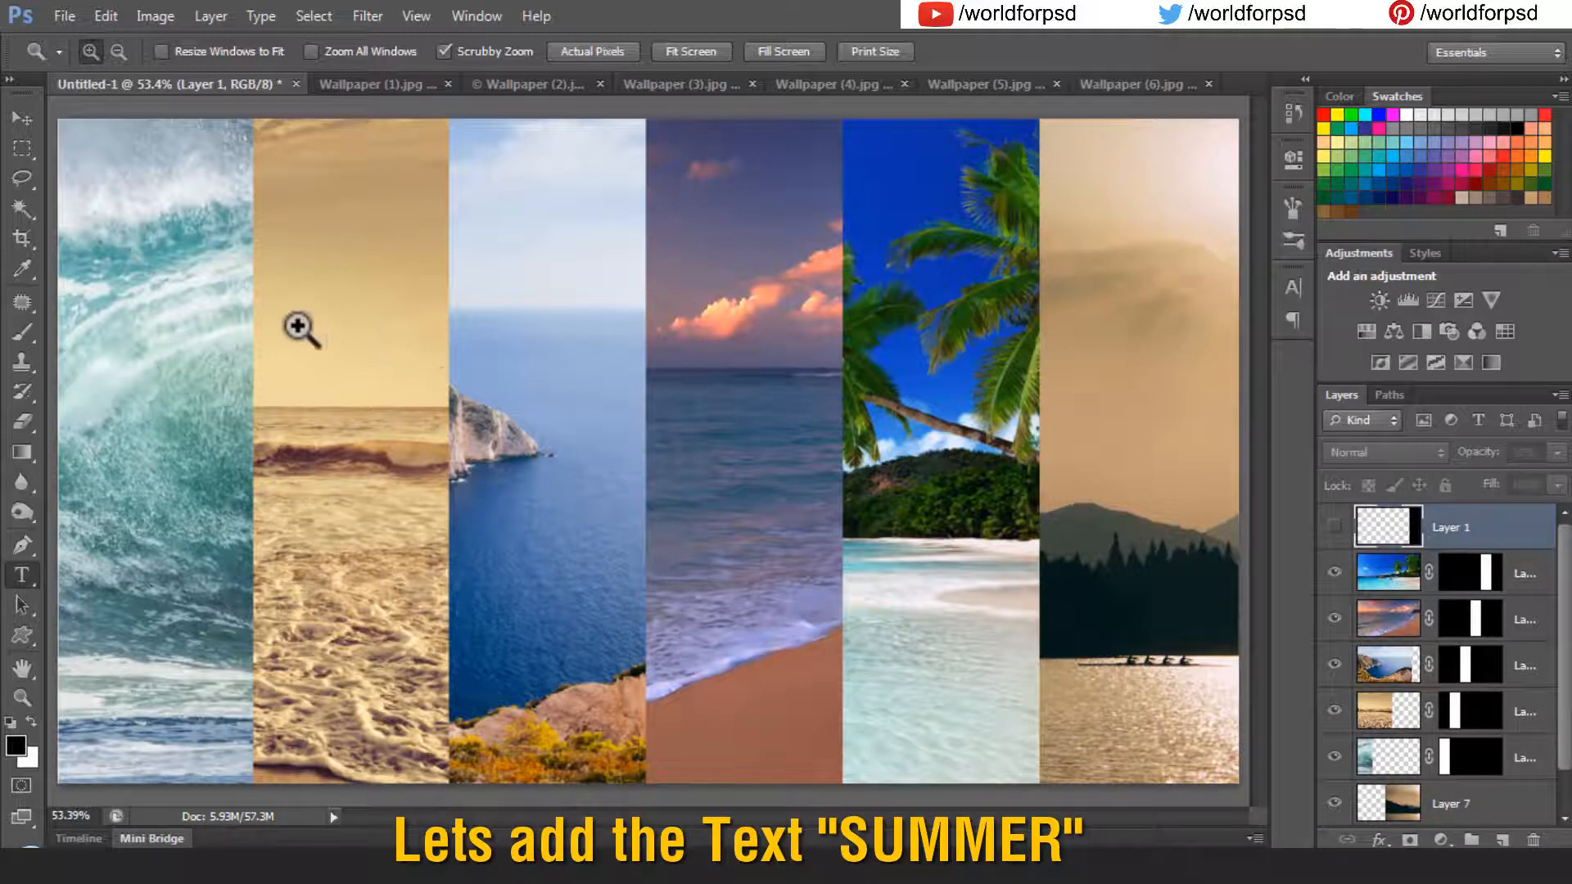
key(t)
drag(110, 284, 351, 455)
text(S)
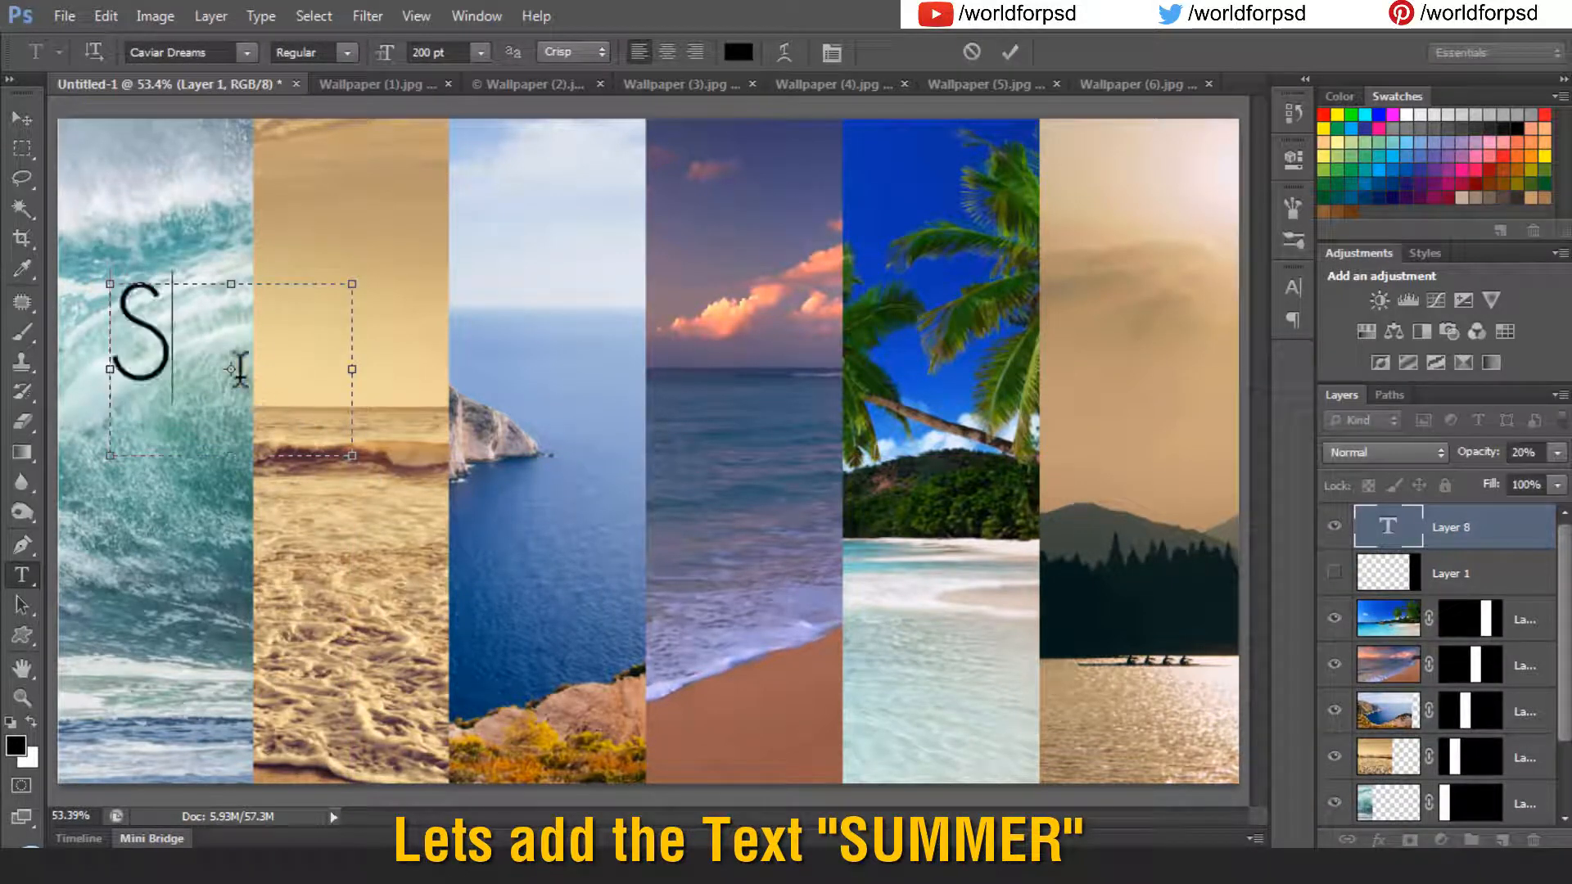
- Set the letter S's text colour to white, ffffff
drag(216, 357, 88, 323)
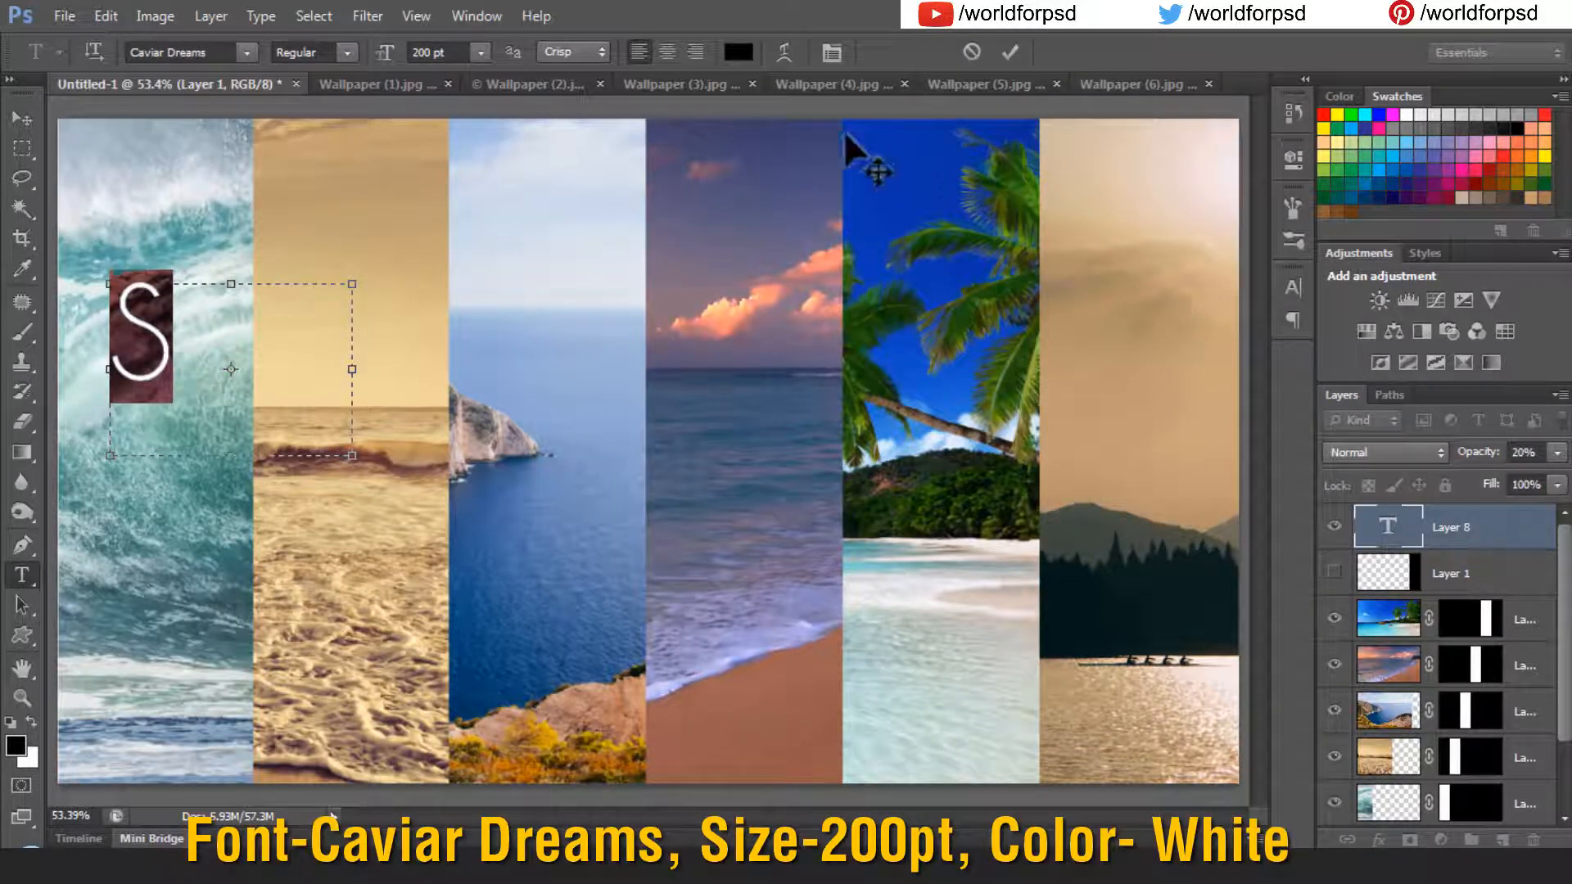
click(739, 54)
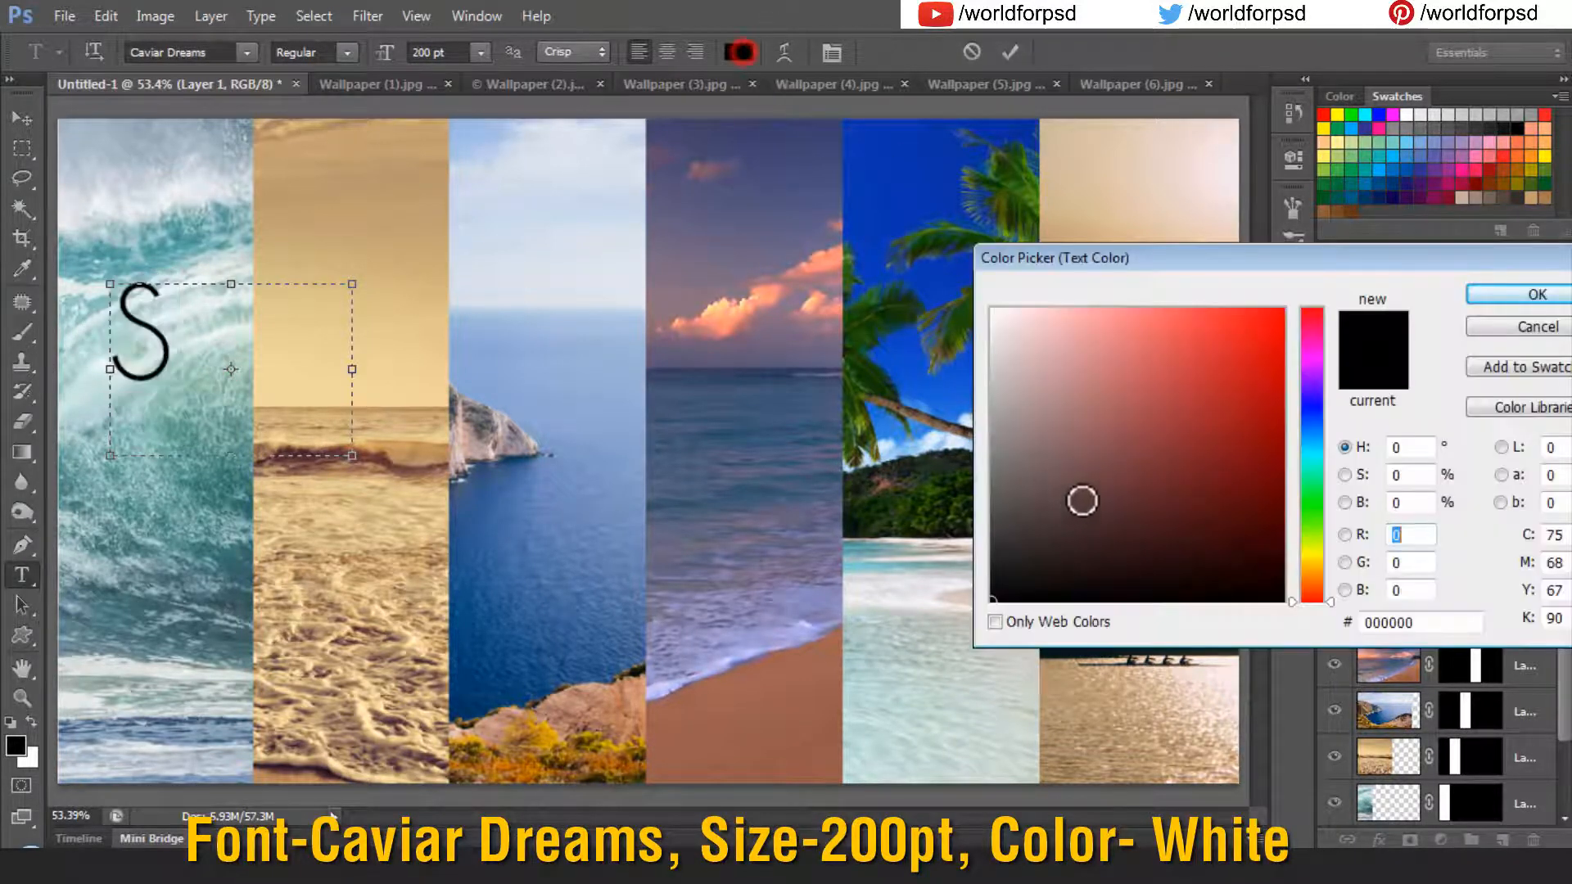
drag(1078, 447, 923, 205)
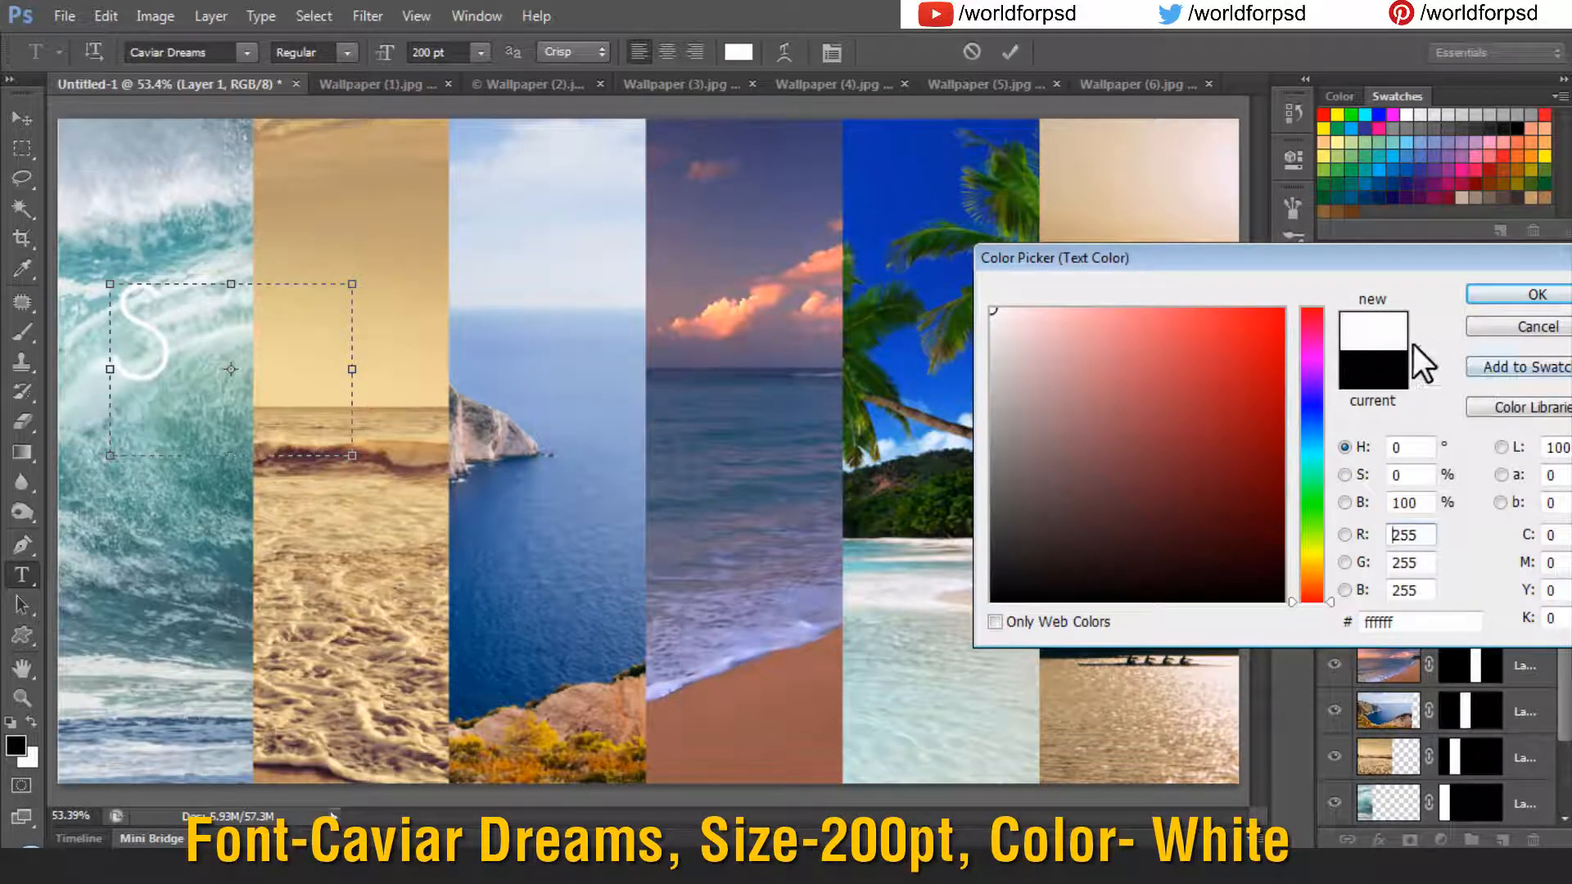
click(1486, 293)
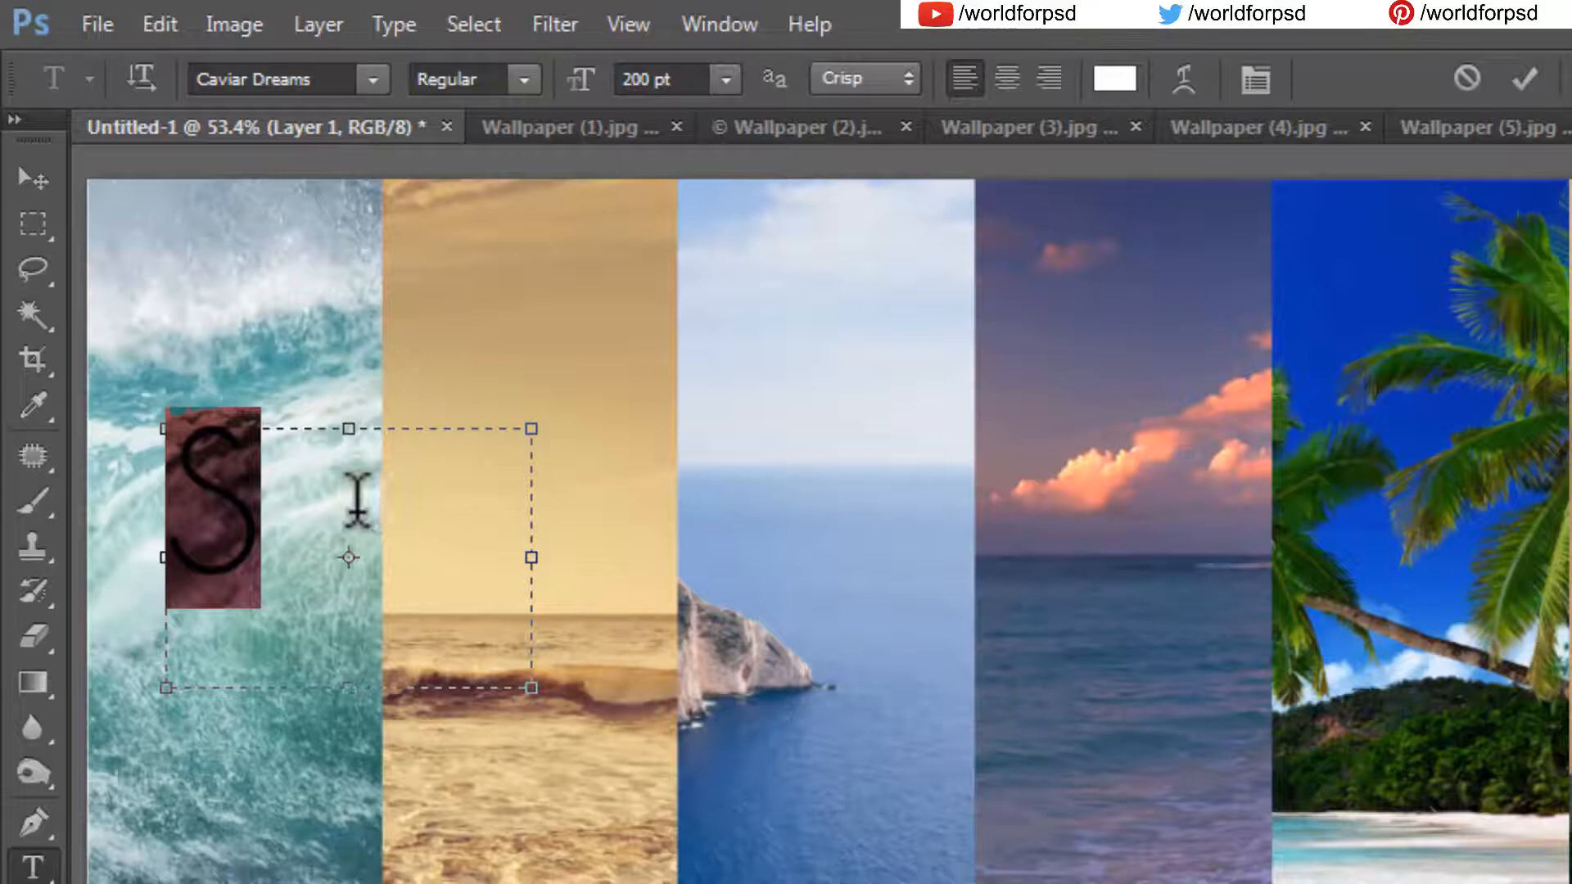
click(236, 337)
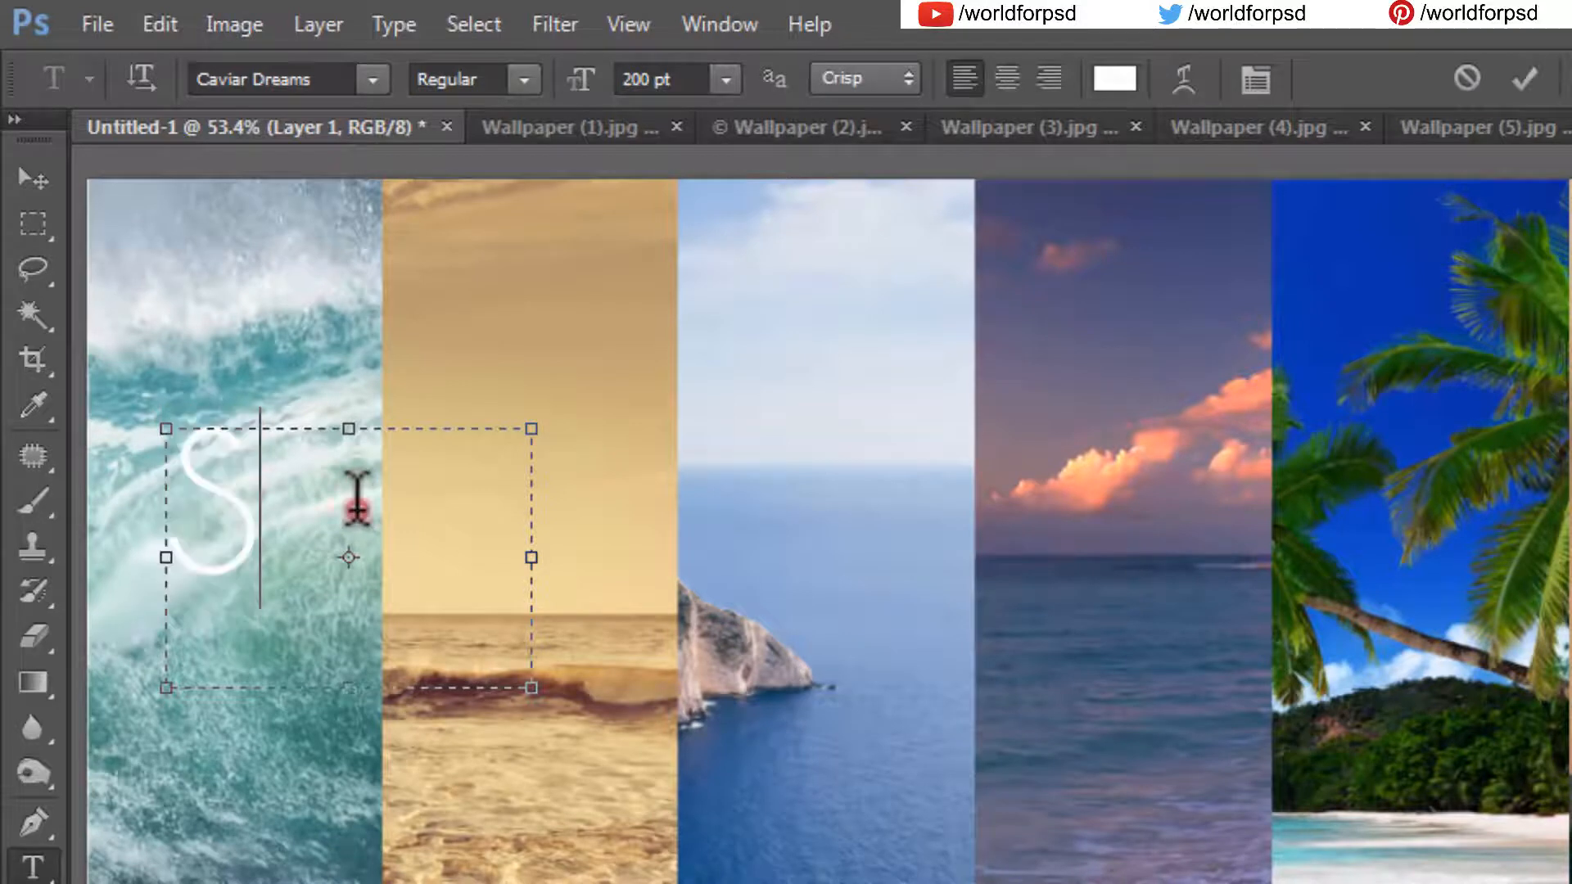
- Shrink the S text box to about 5.3 × 5.9 cm and commit the text
double_click(204, 456)
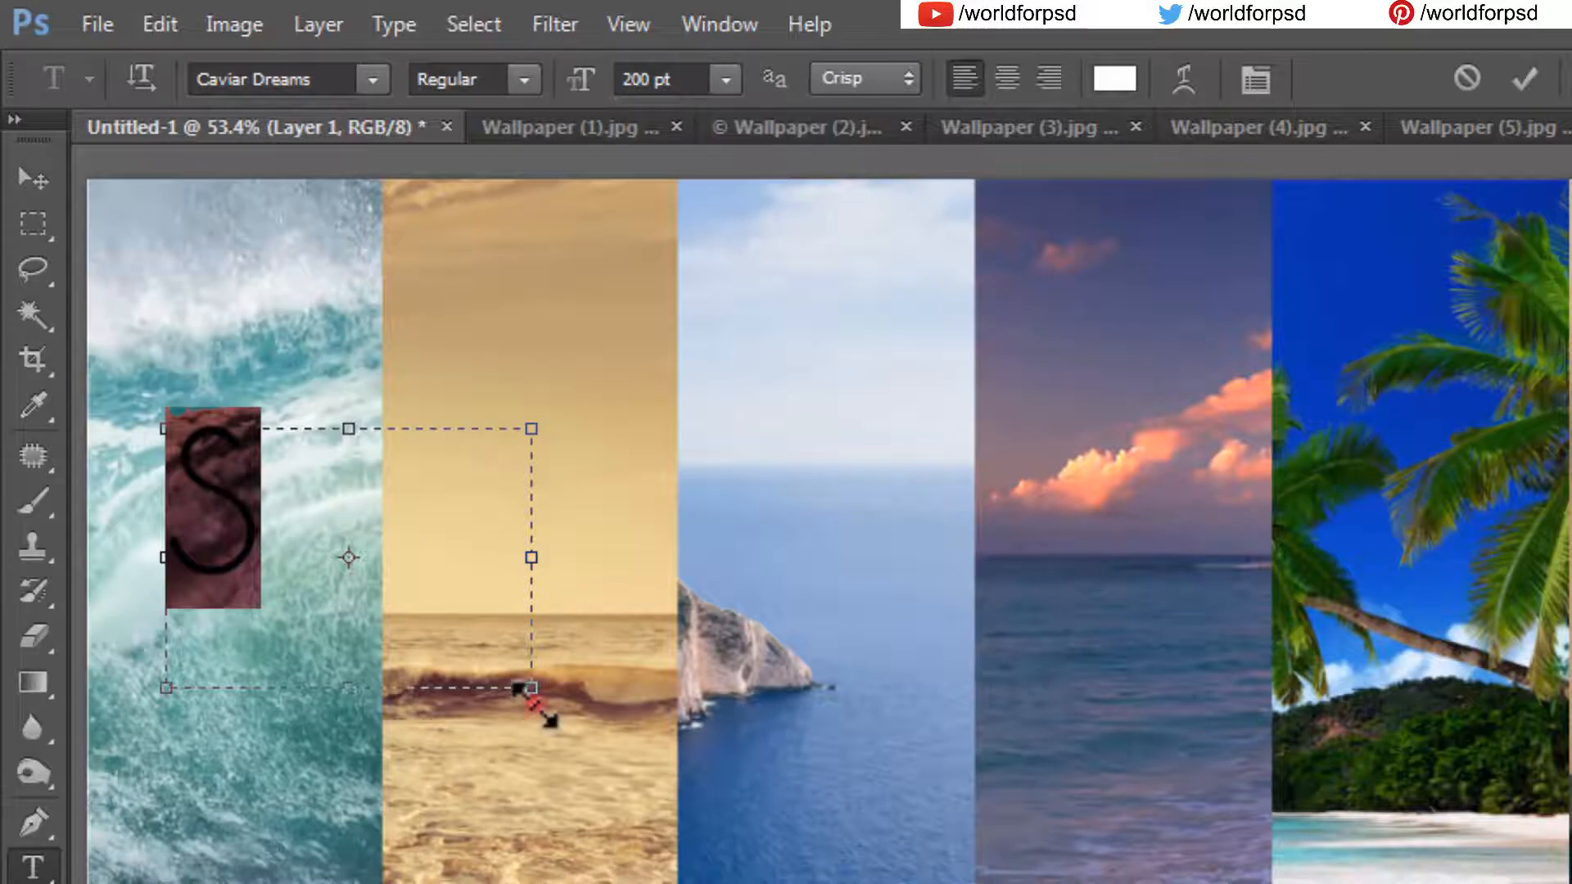
drag(531, 689, 305, 583)
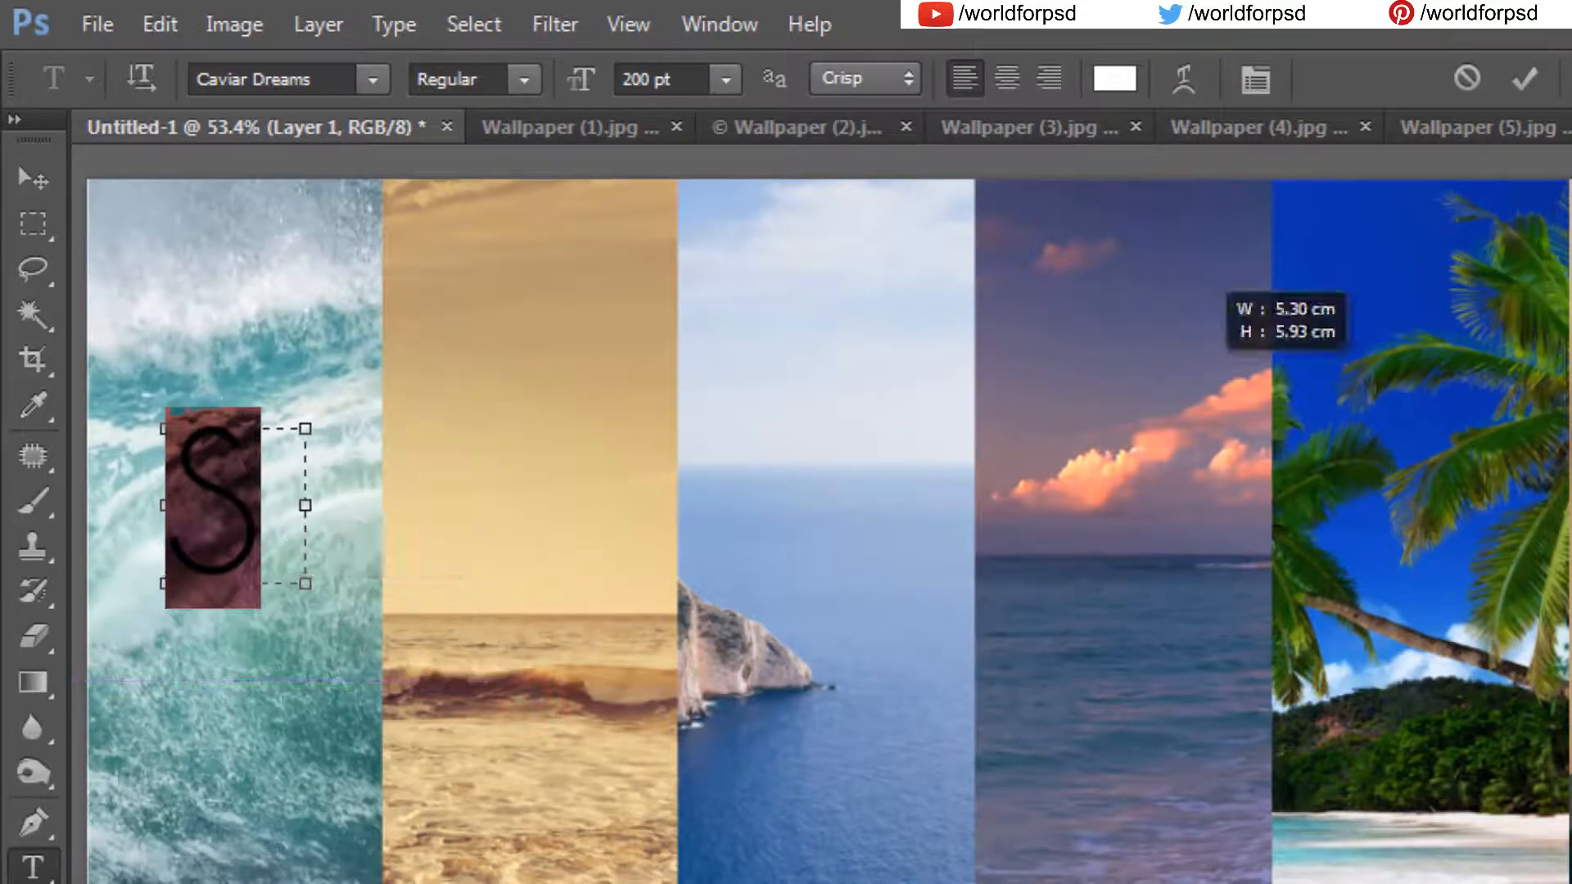
click(1524, 80)
key(v)
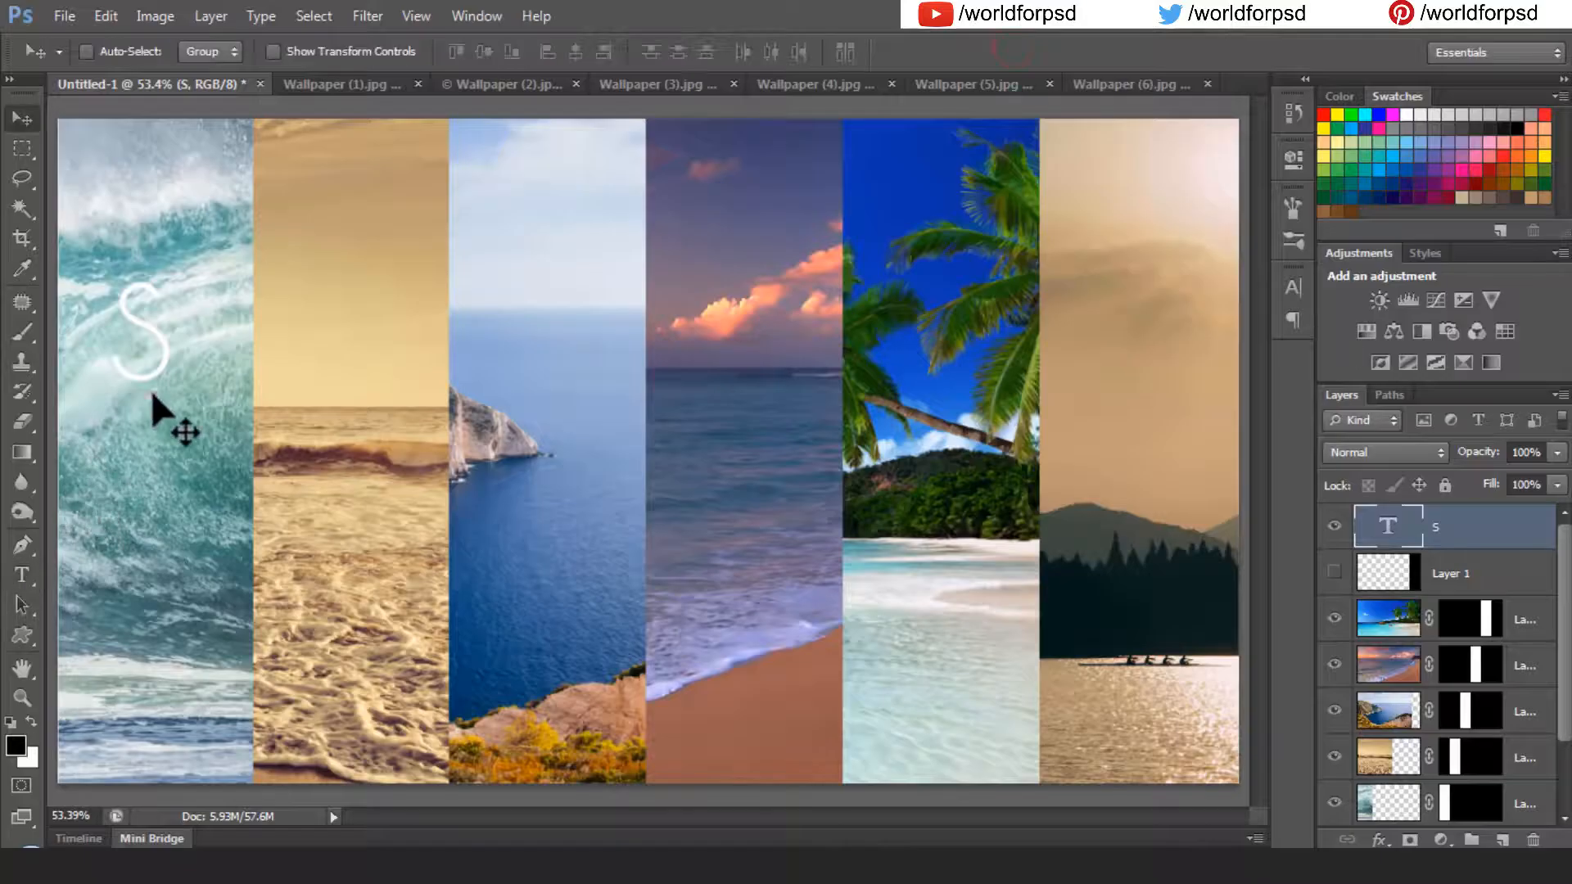
- Centre the S in the wave strip and duplicate it into the second strip at the same height as "U"
drag(153, 394, 373, 475)
key(ctrl+j)
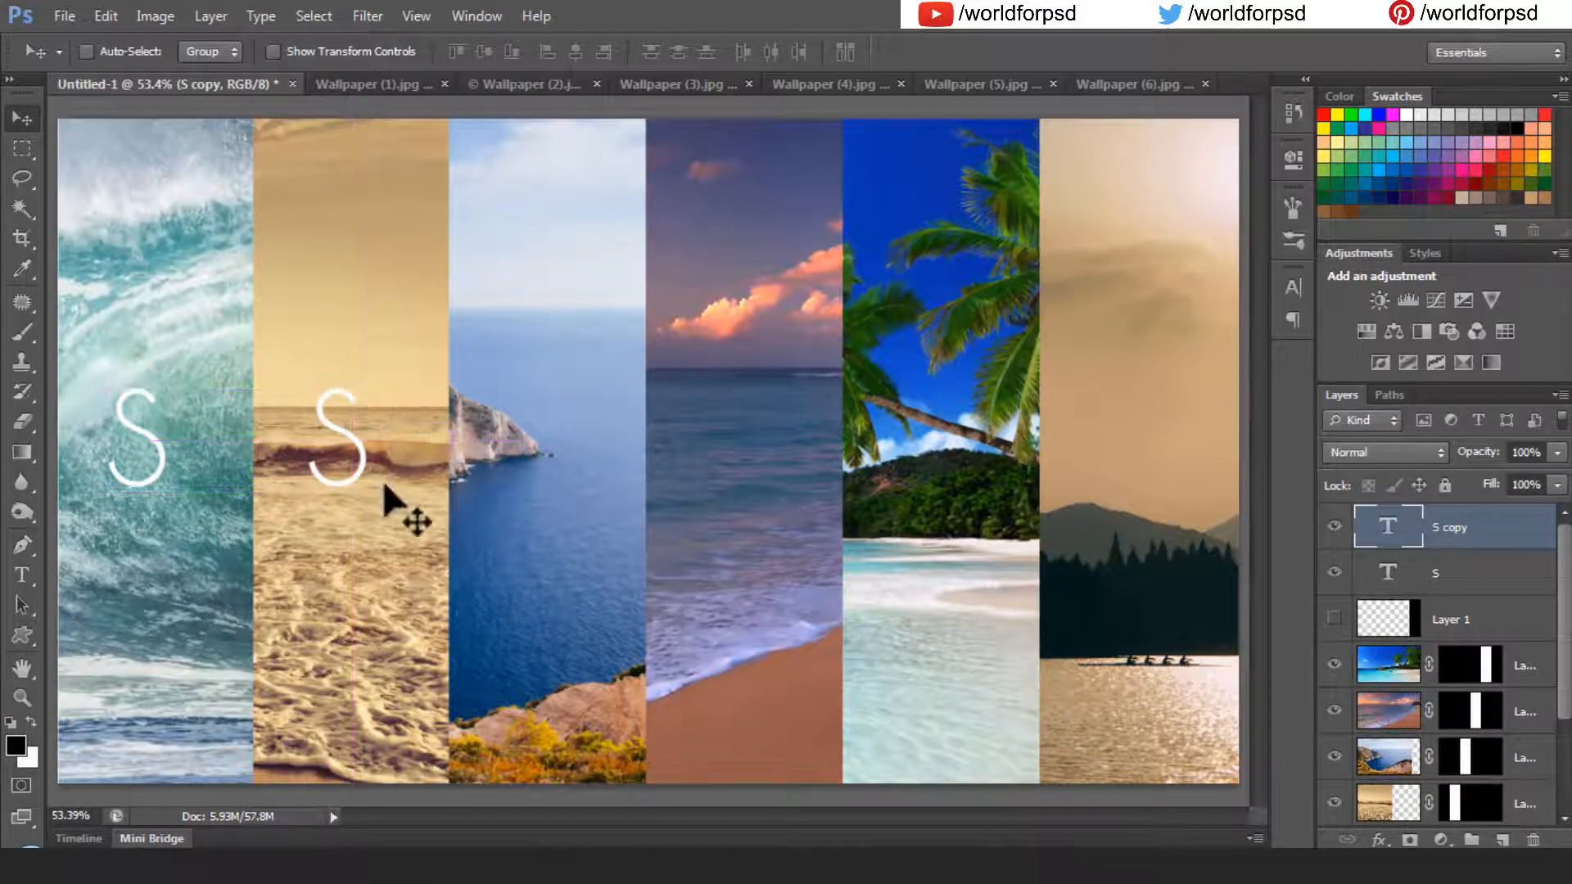
double_click(1391, 544)
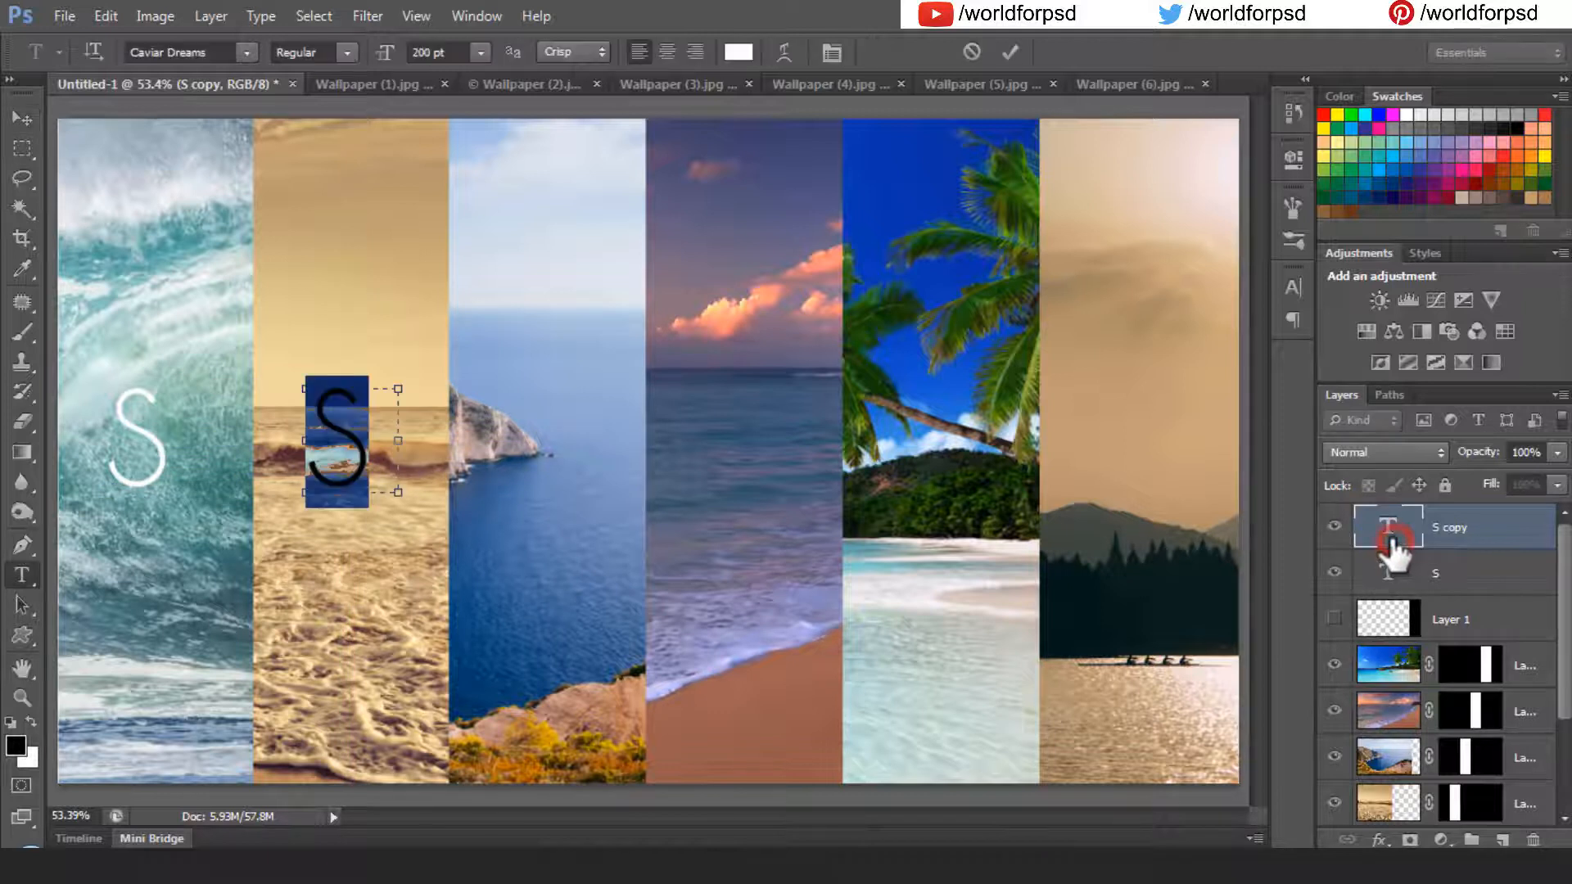
text(U)
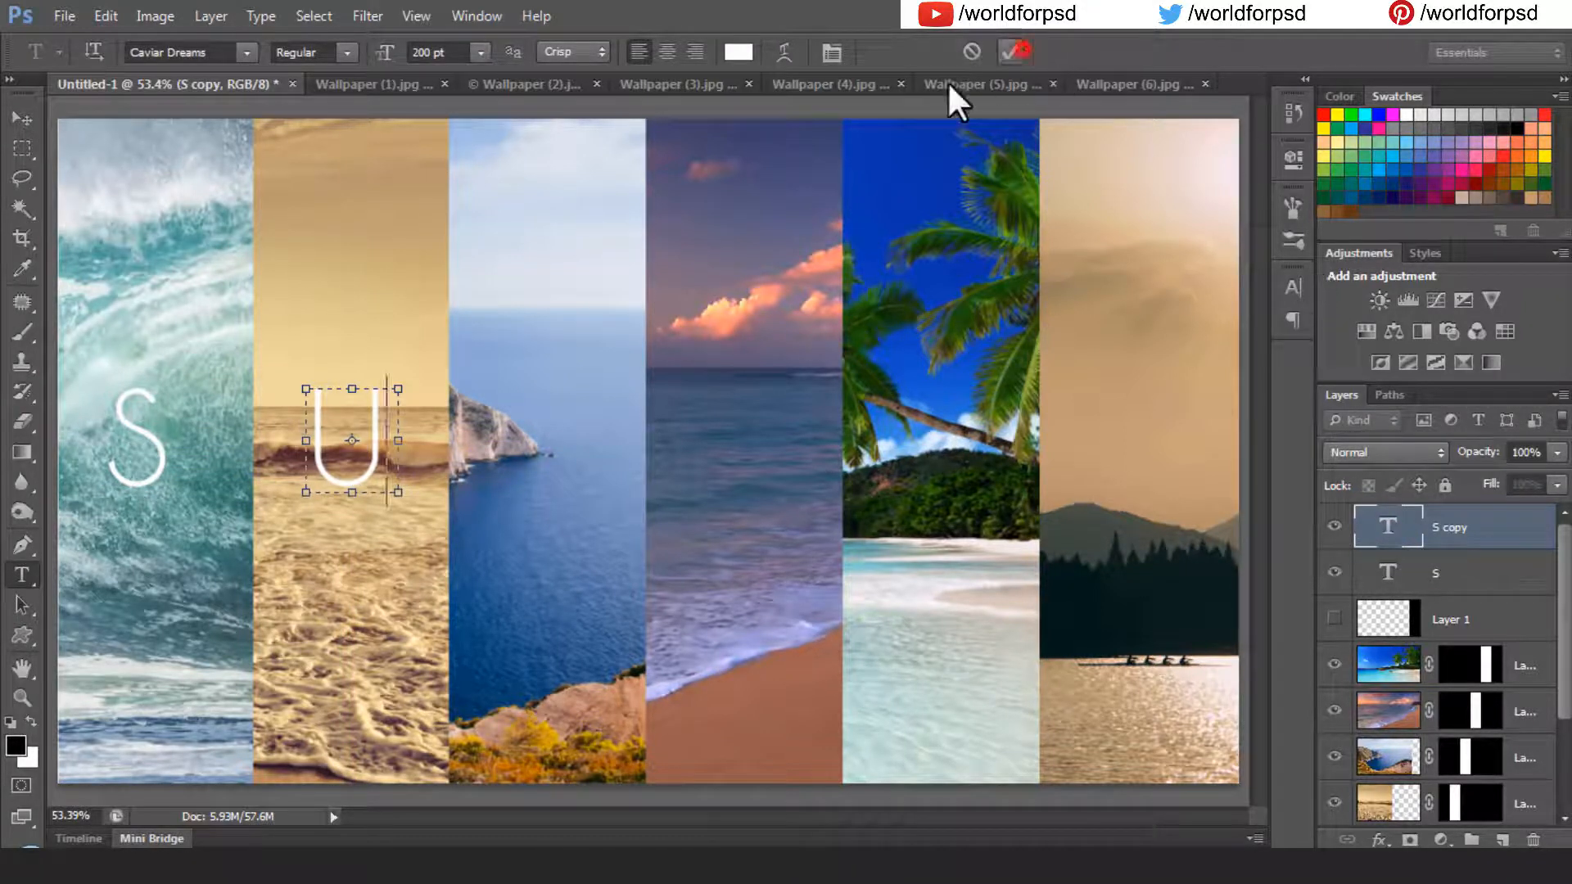
text(v)
- Duplicate the U into the third strip at the same height and change the copy to "M"
drag(396, 473, 576, 462)
double_click(1396, 526)
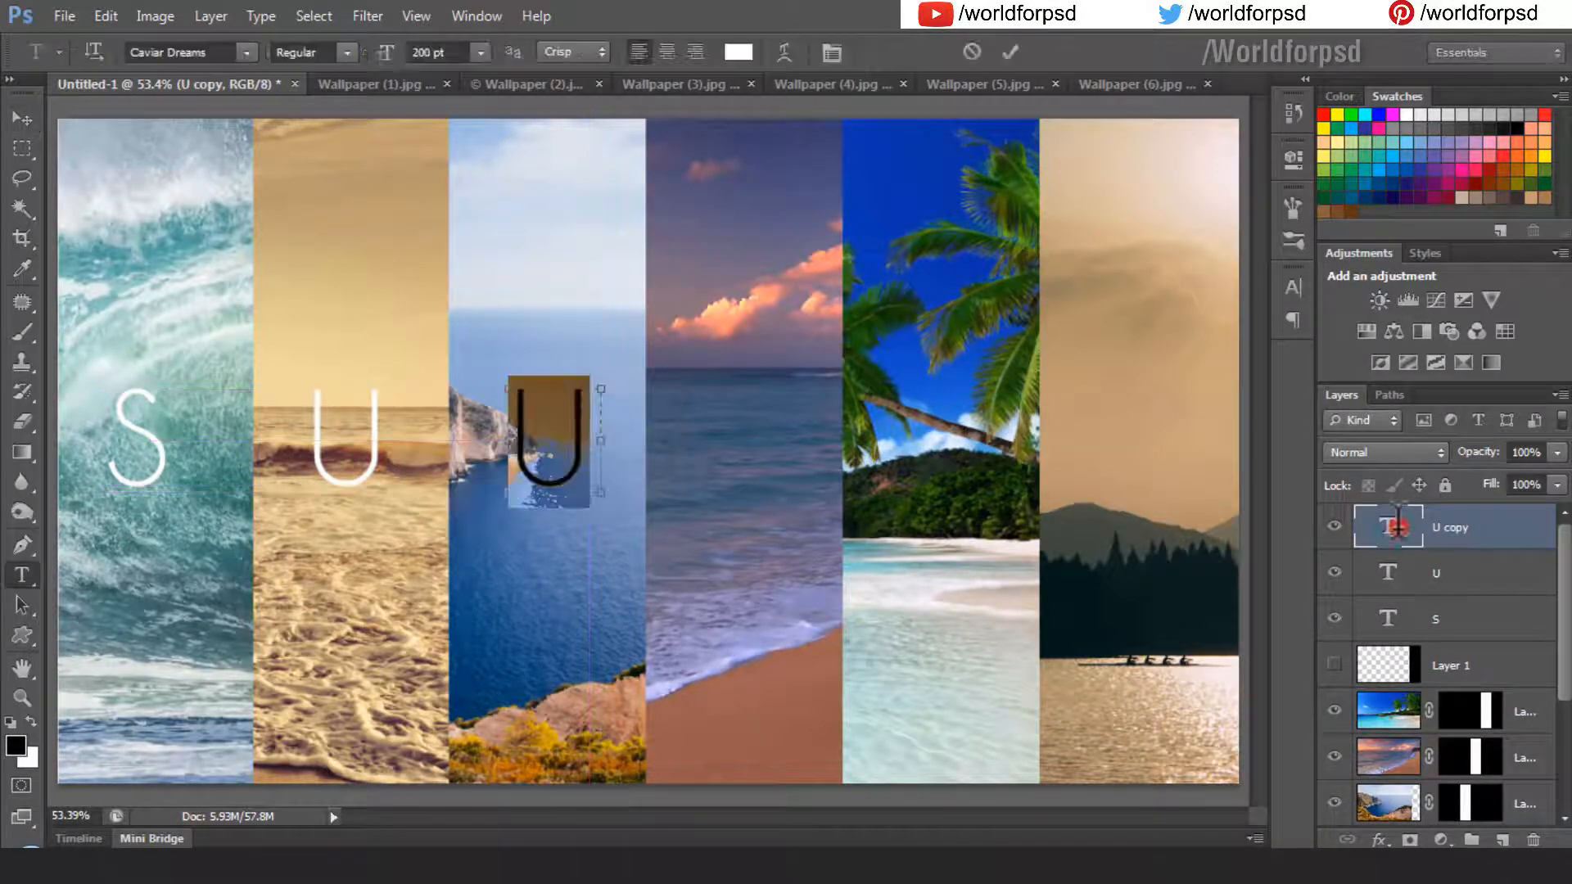
key(BackSpace)
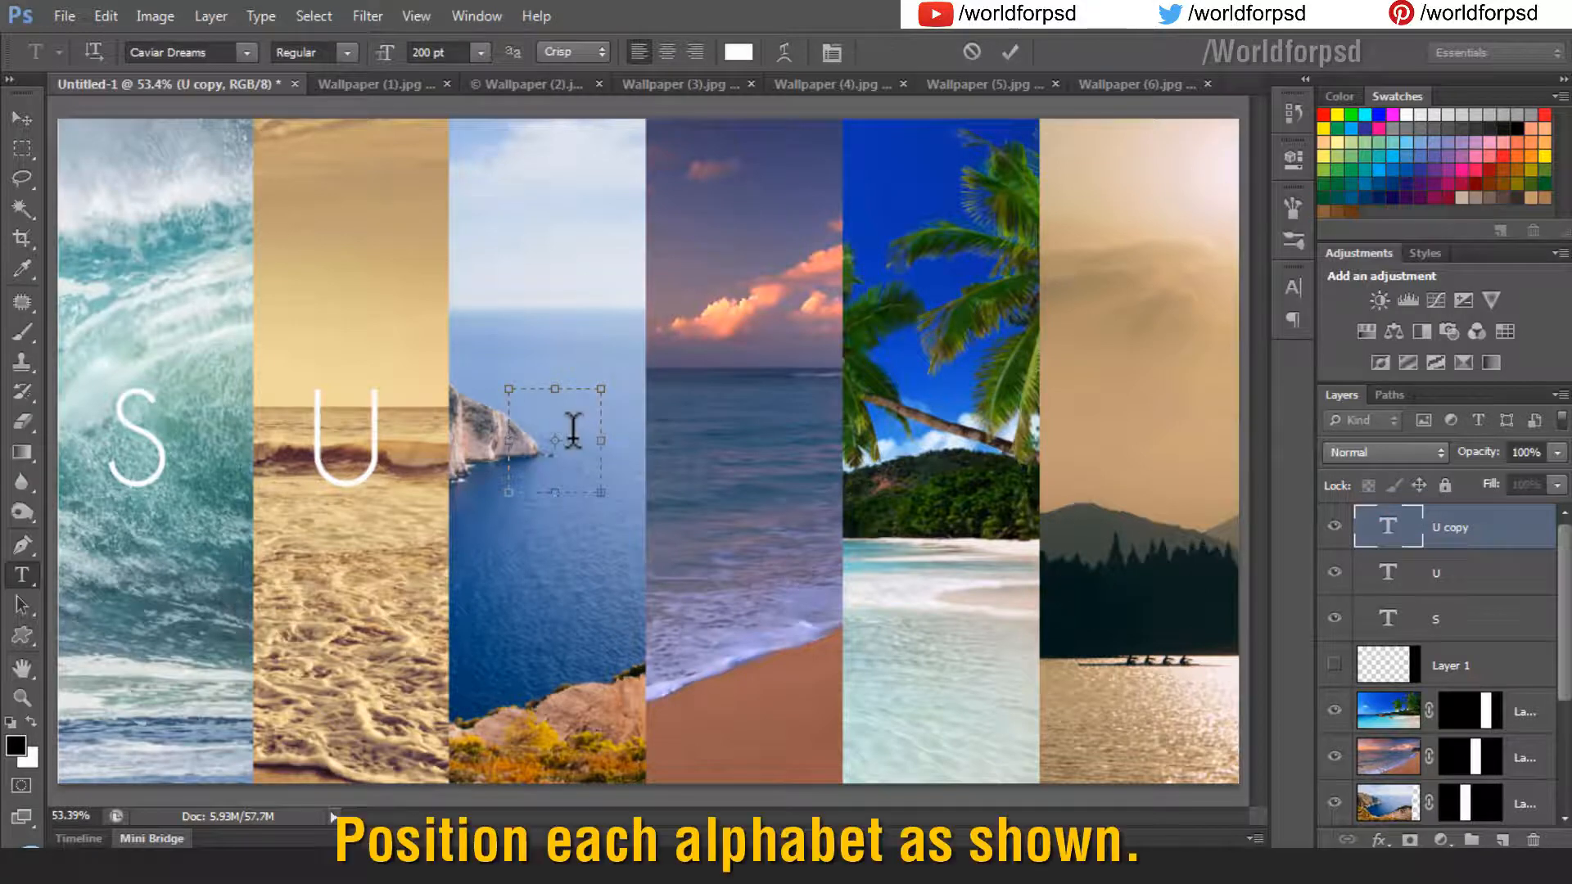
text(M)
click(1009, 52)
key(v)
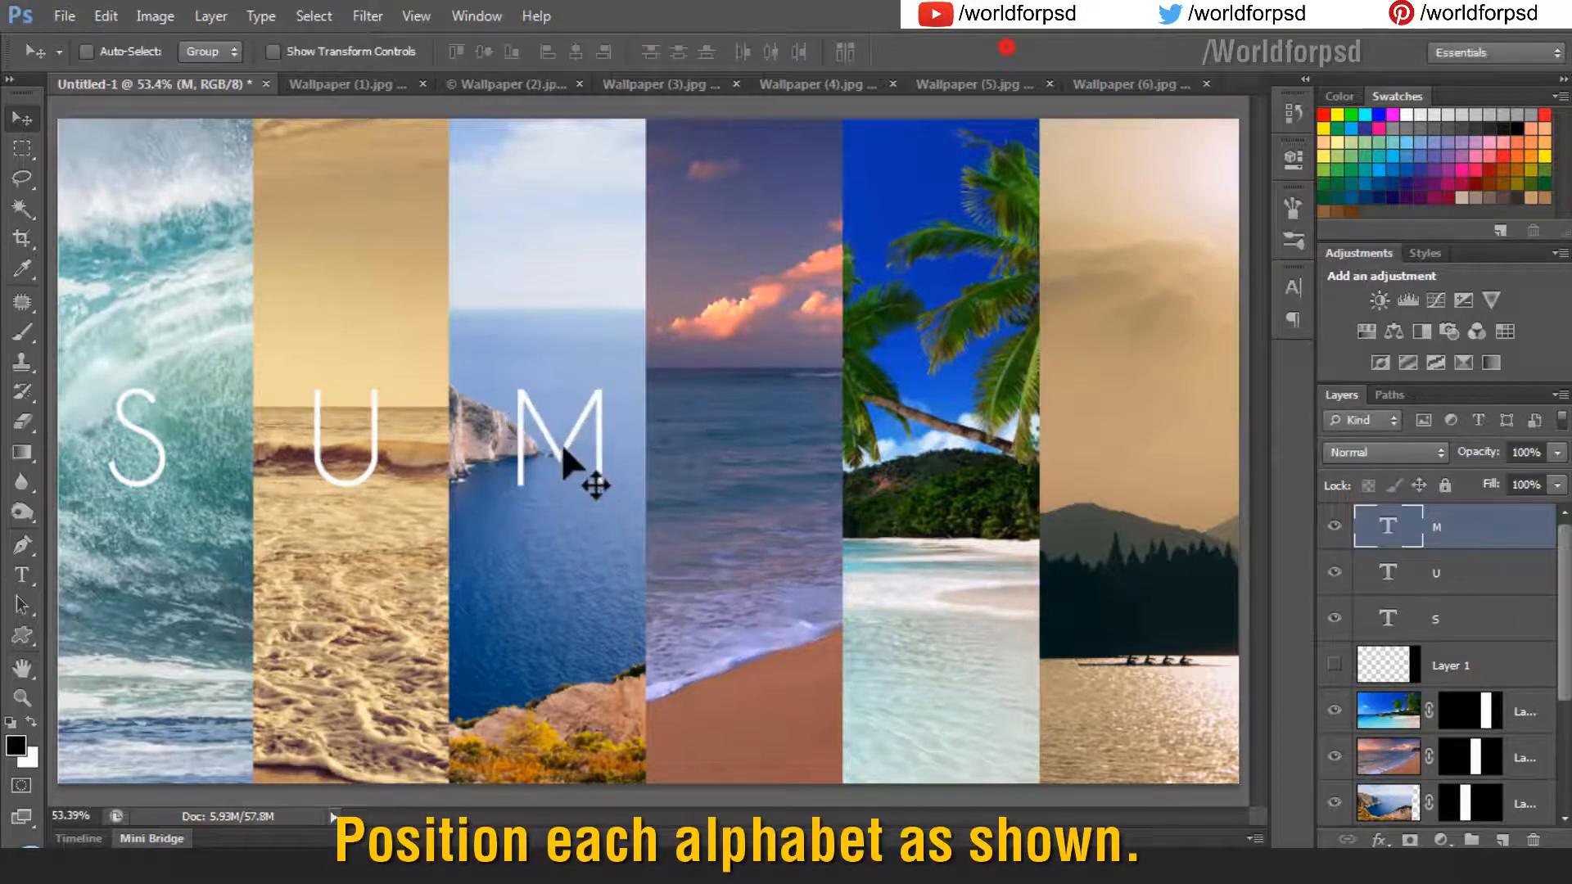
- Duplicate the M into the fourth and fifth strips at the same height and change the fifth-strip copy to "E"
drag(563, 443, 971, 526)
double_click(1389, 529)
text(E)
click(1009, 51)
key(v)
- Shift the third strip's M slightly left to centre it within the strip
click(1449, 619)
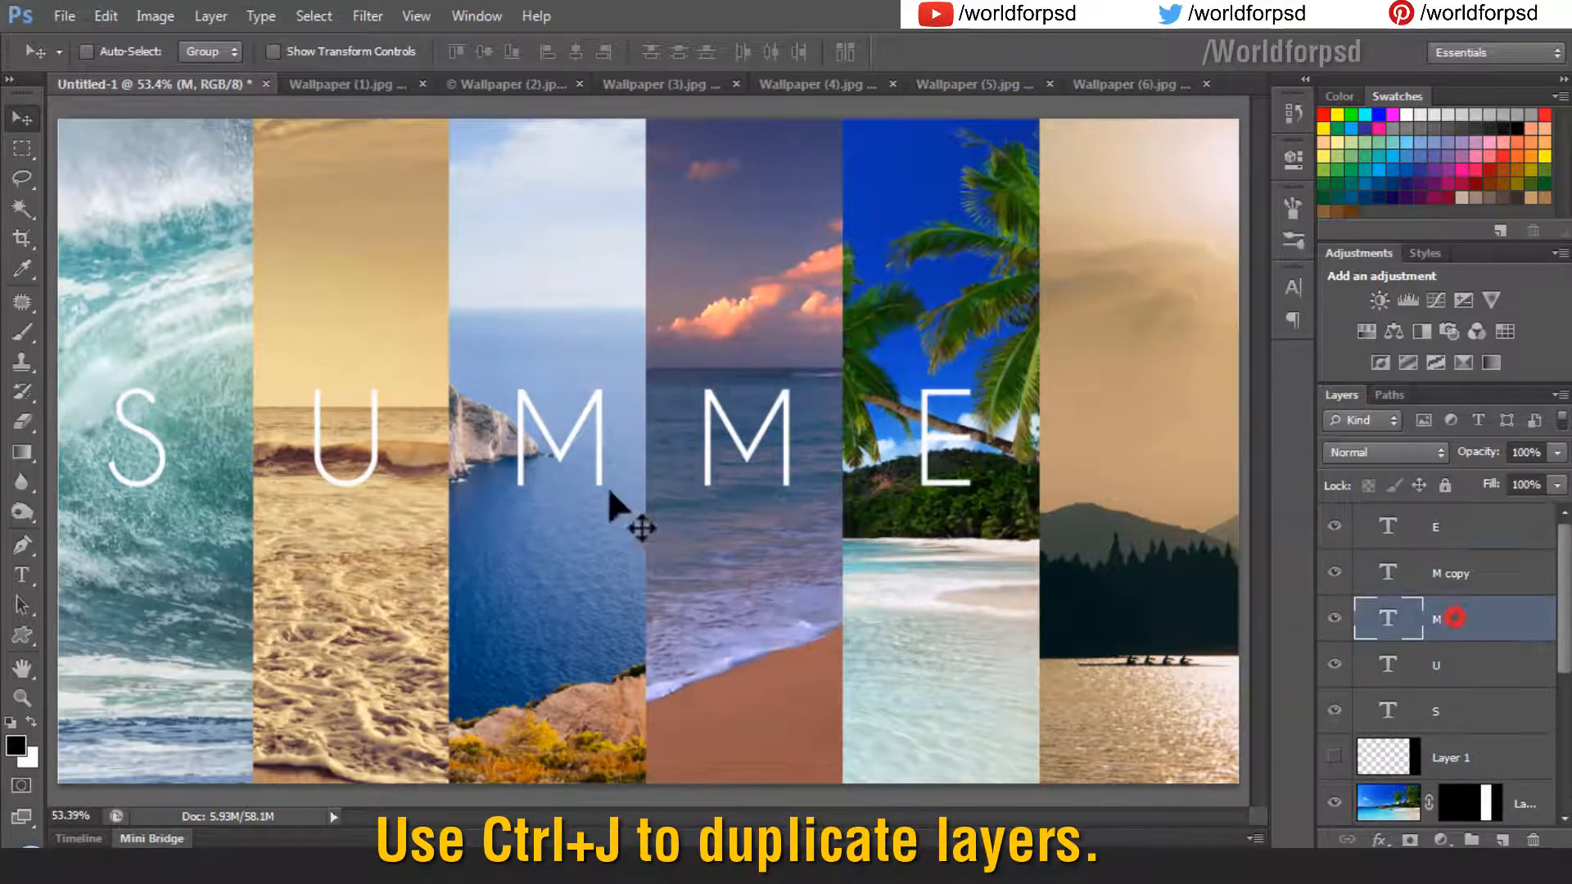
drag(625, 516, 596, 501)
- Duplicate the E into the sixth strip at the same height and change the copy to "R"
click(1457, 528)
key(ctrl+j)
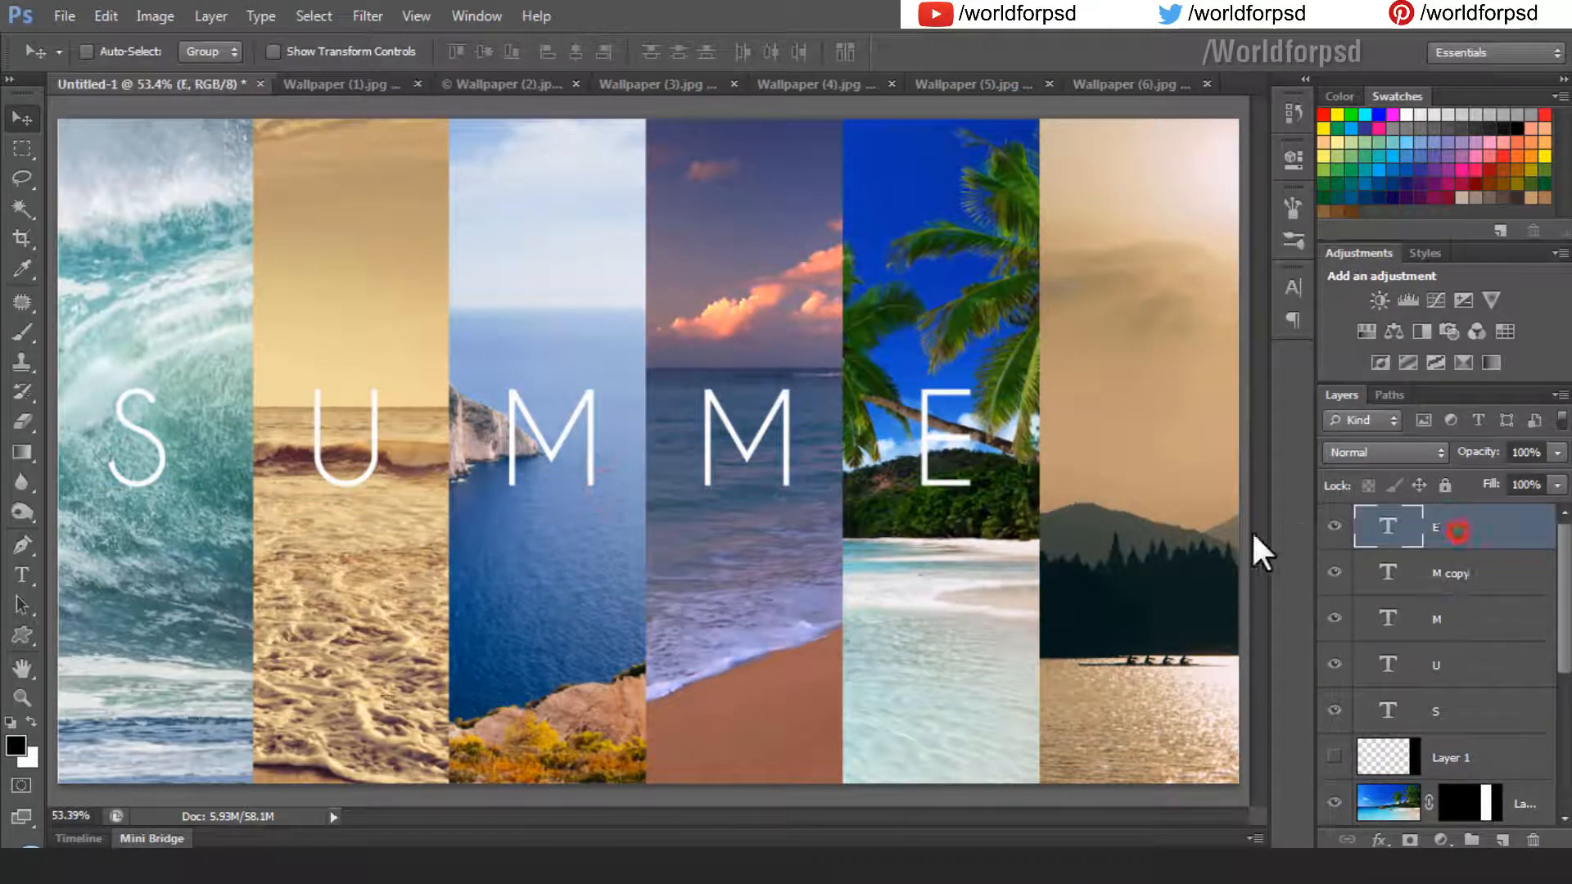
drag(976, 483, 1182, 456)
double_click(1391, 528)
text(R)
key(ctrl+Return)
key(v)
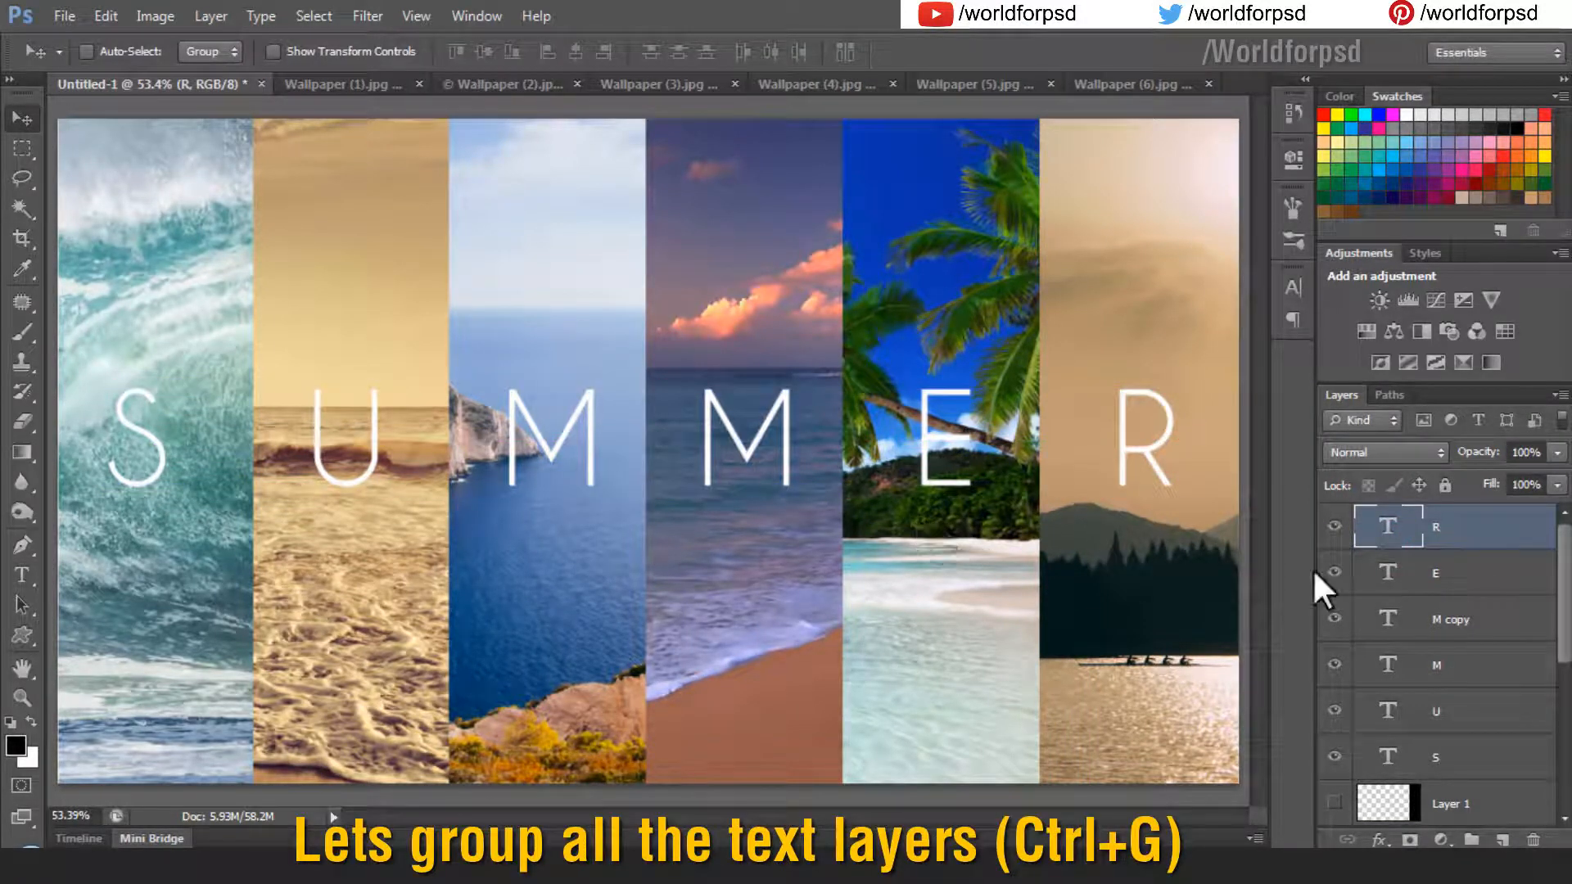
- Group the six letter layers and enable a Drop Shadow in the group's layer style
shift+click(1442, 768)
key(ctrl+g)
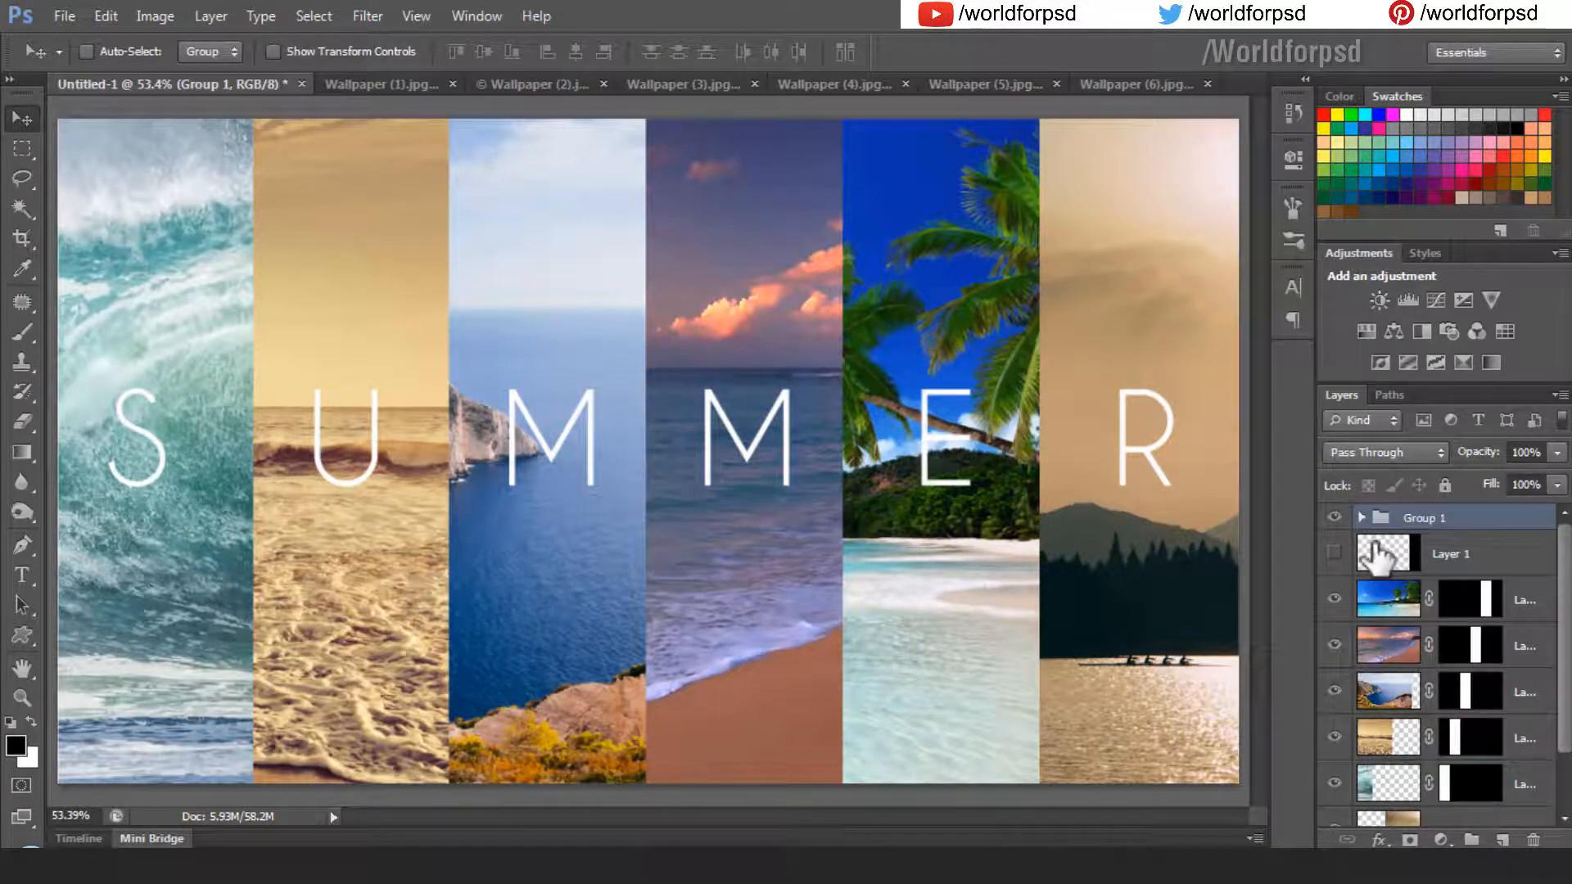
right_click(1414, 522)
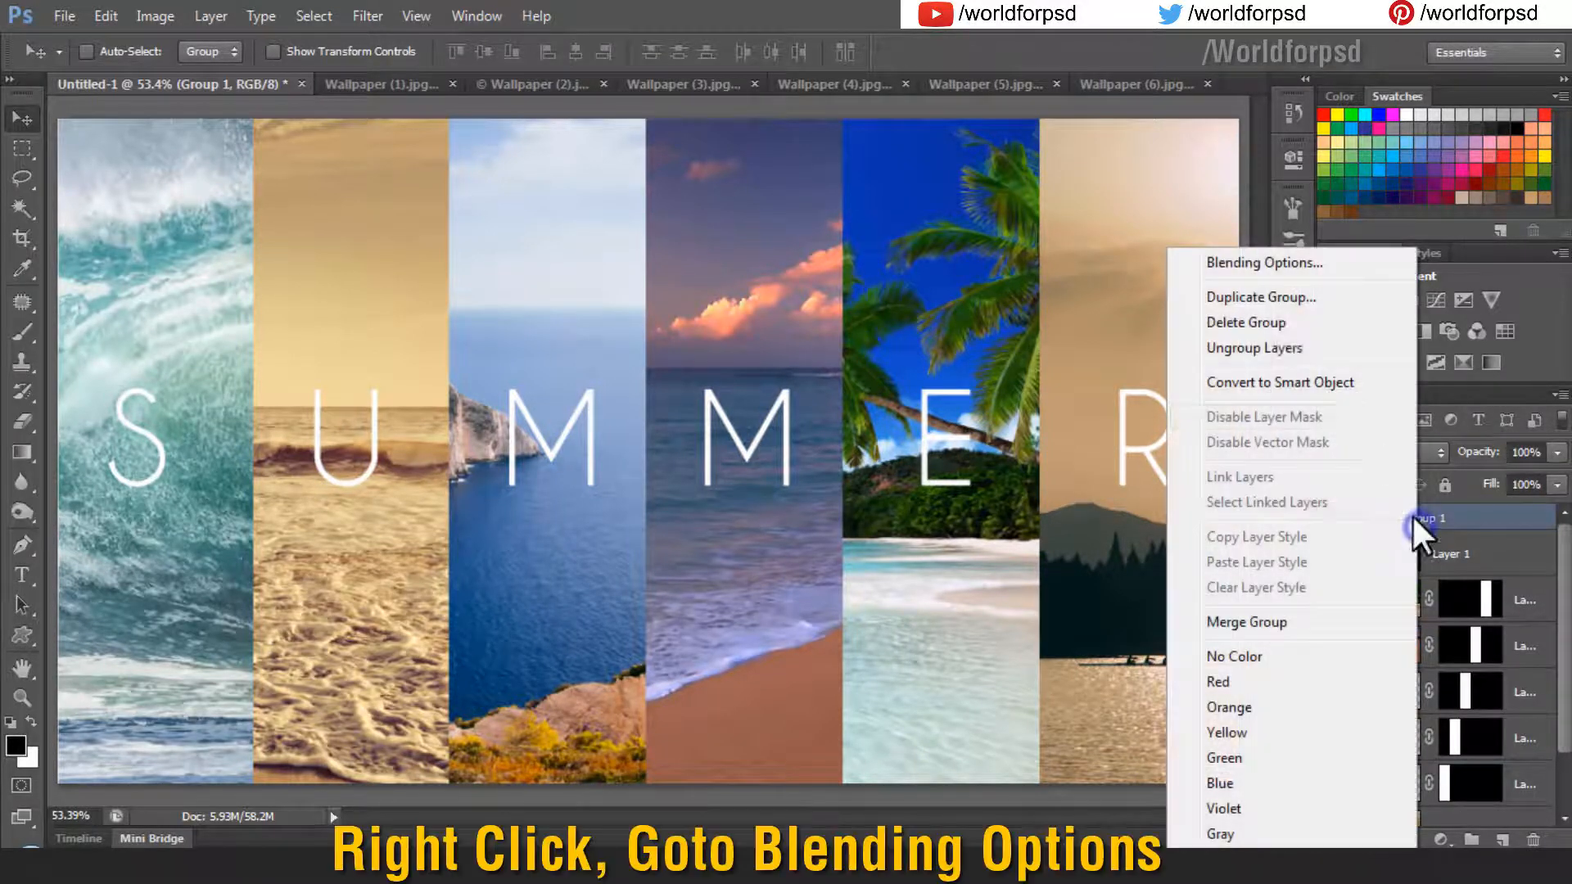
click(1216, 257)
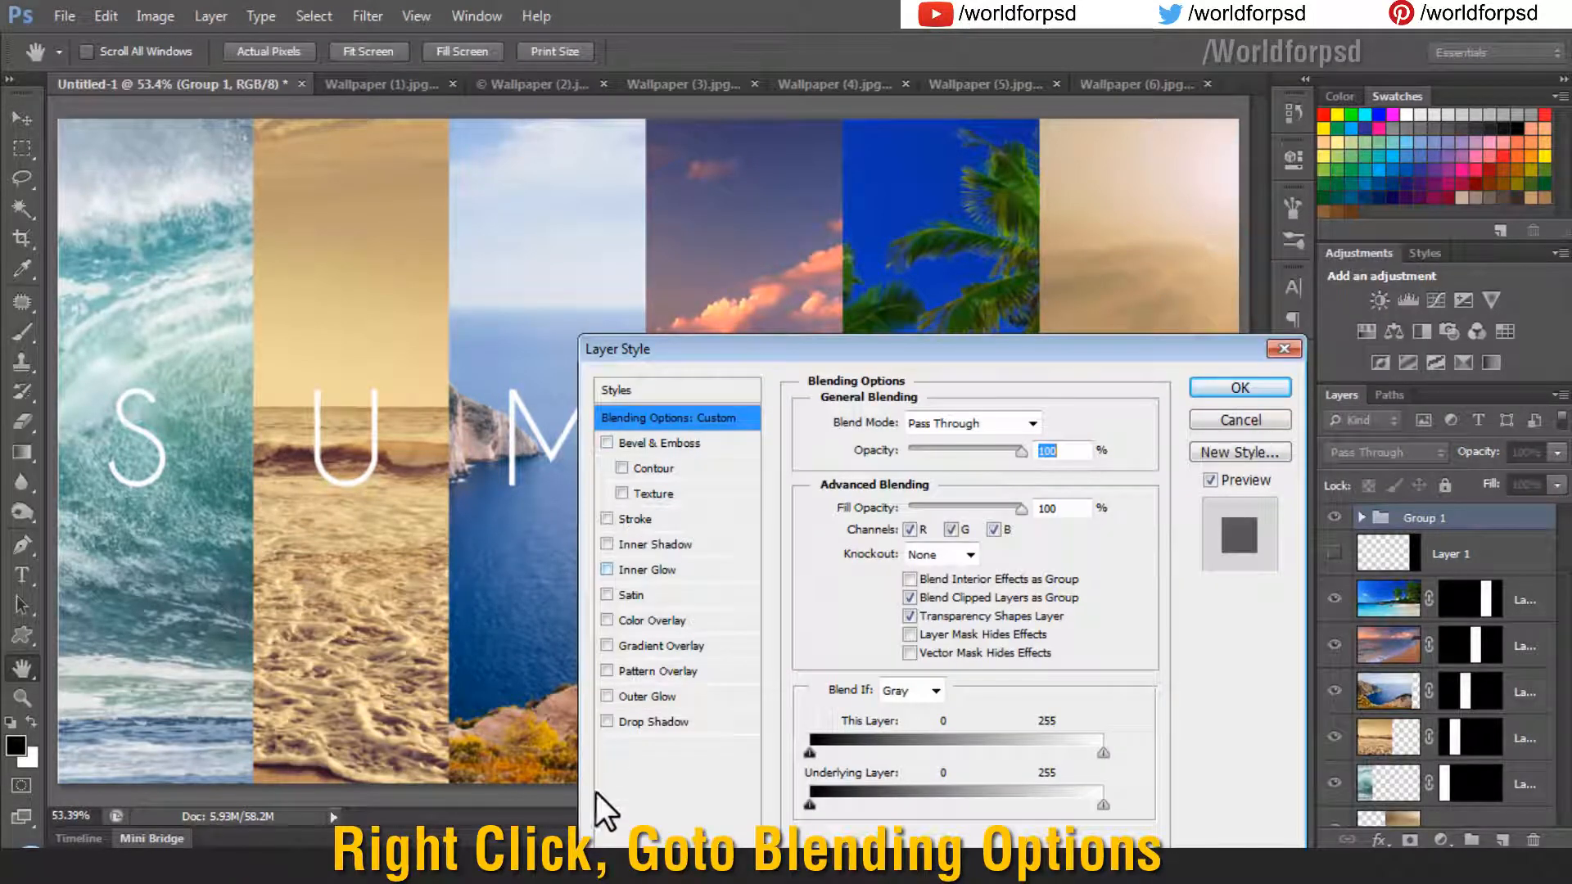
click(635, 725)
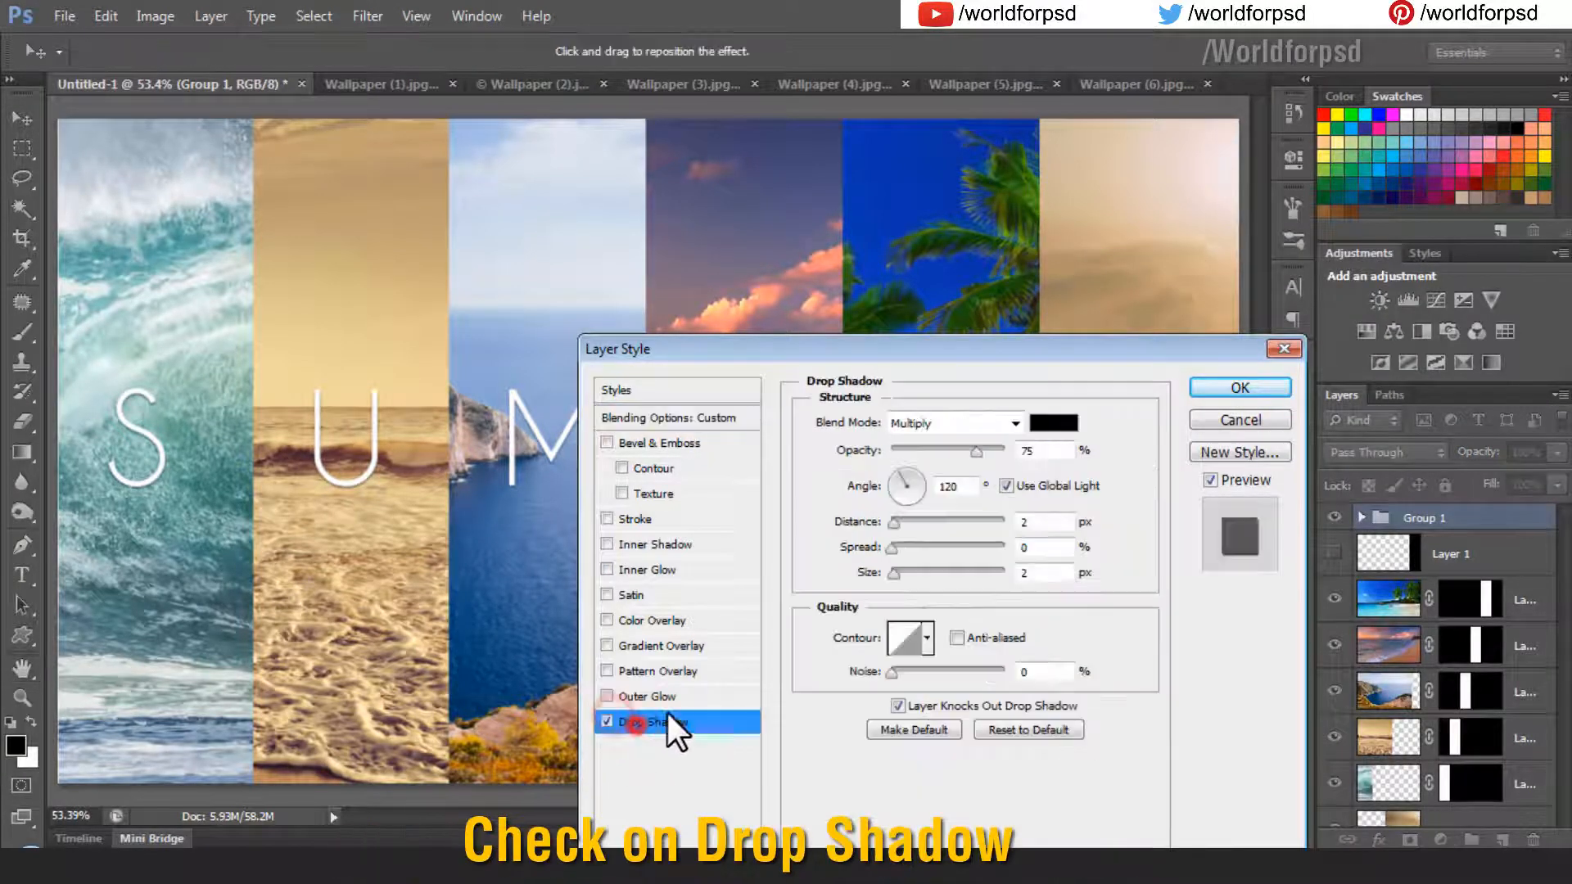
- Set the group's drop shadow to 1 px distance, 1 px size and 50% opacity, and apply it
click(1038, 523)
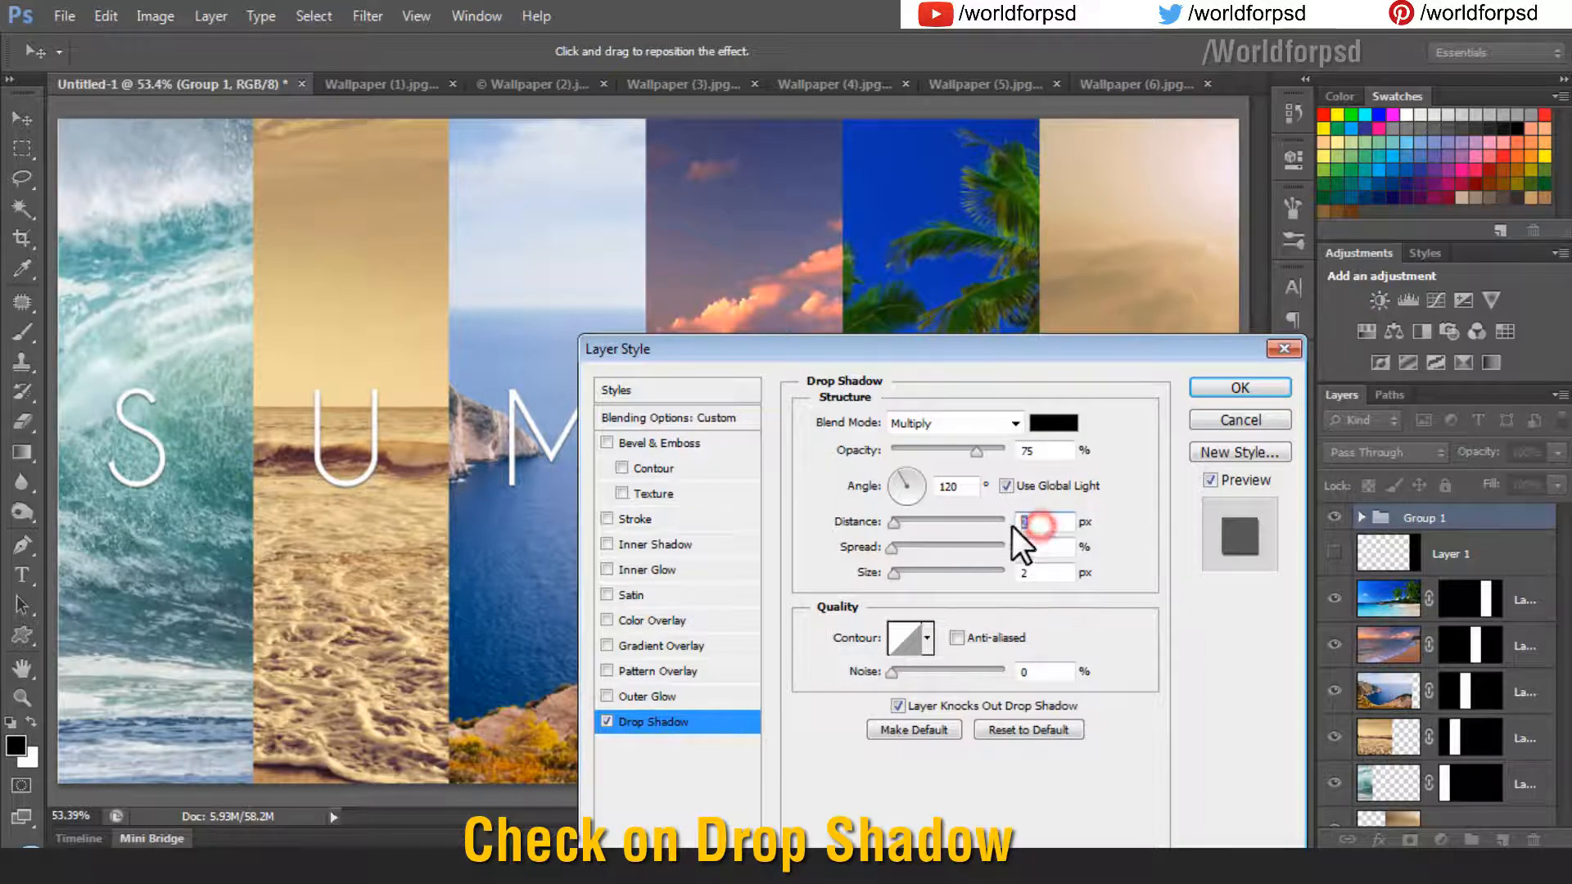
text(1)
click(1038, 575)
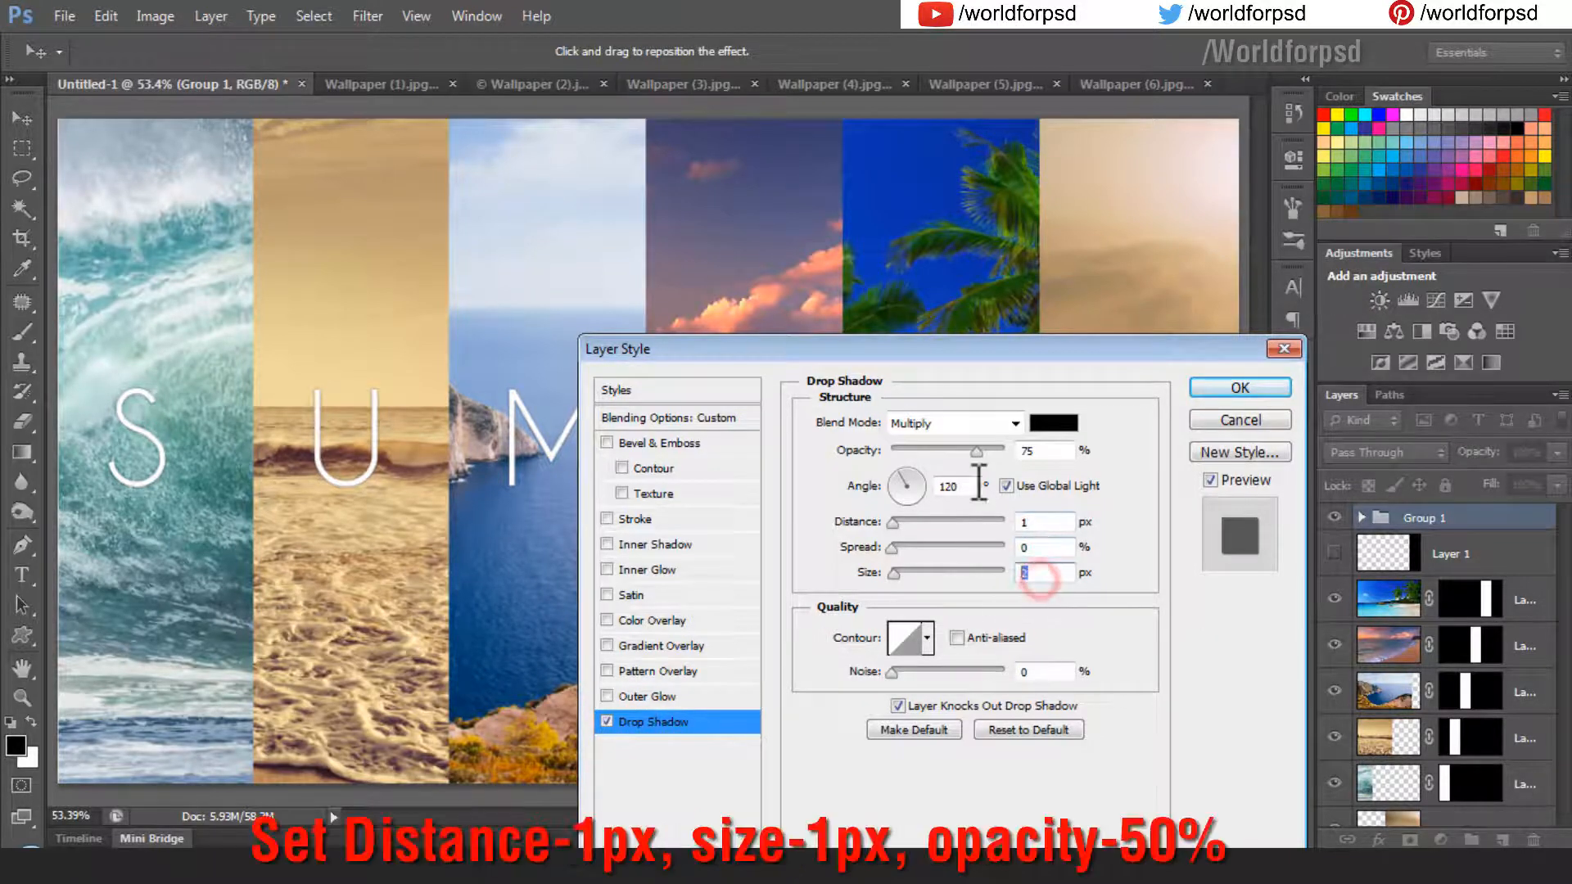
click(1043, 453)
text(50)
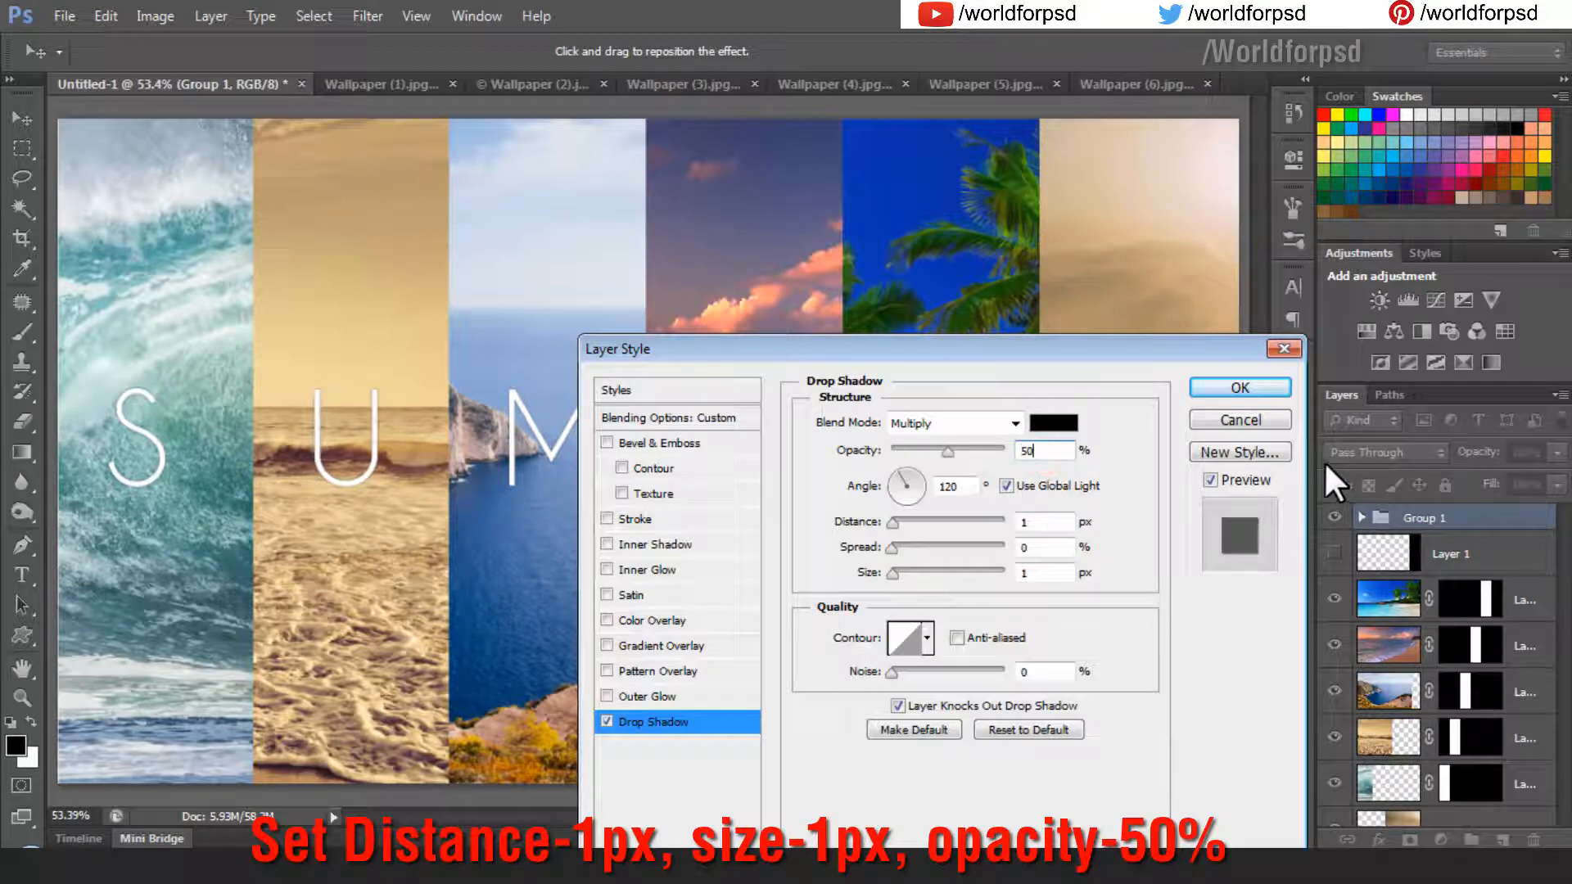
click(1228, 390)
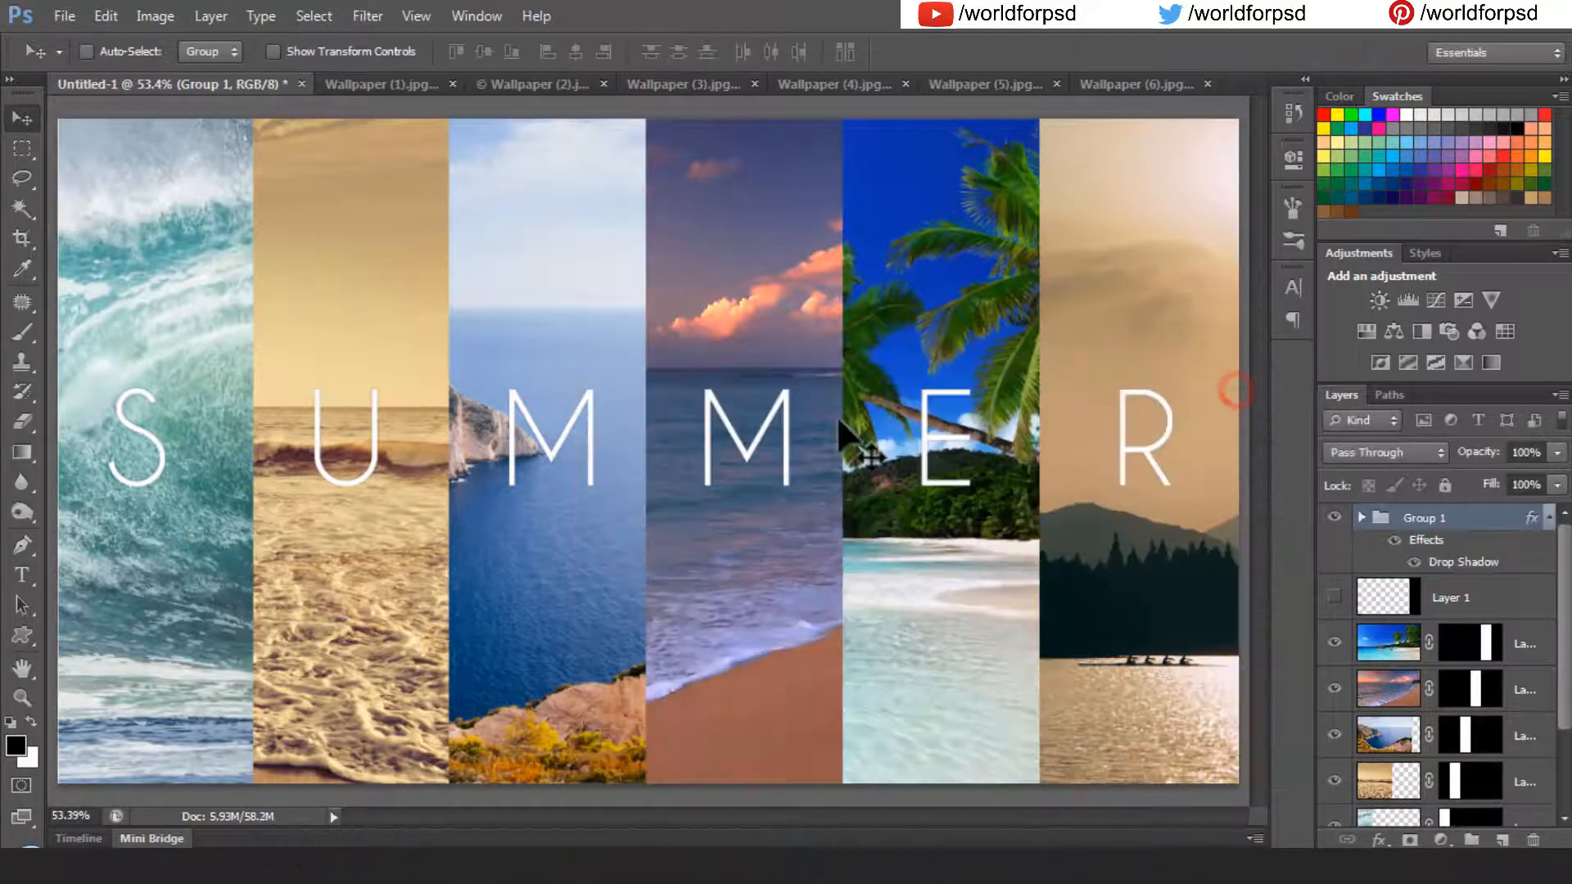